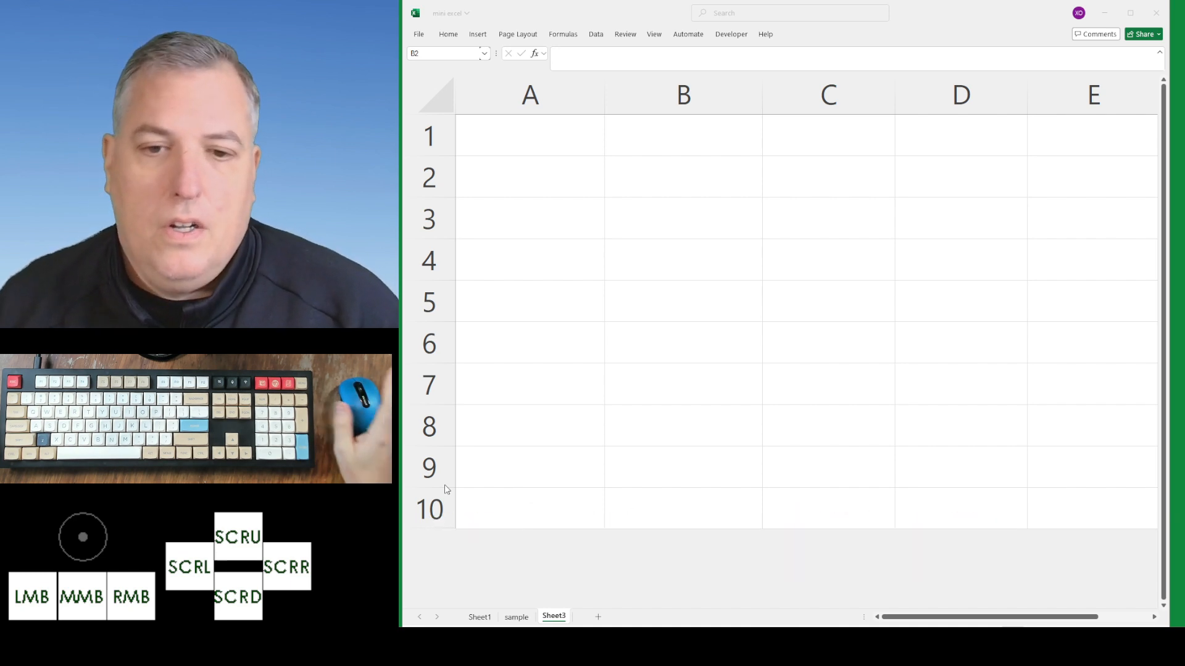
left_click(661, 157)
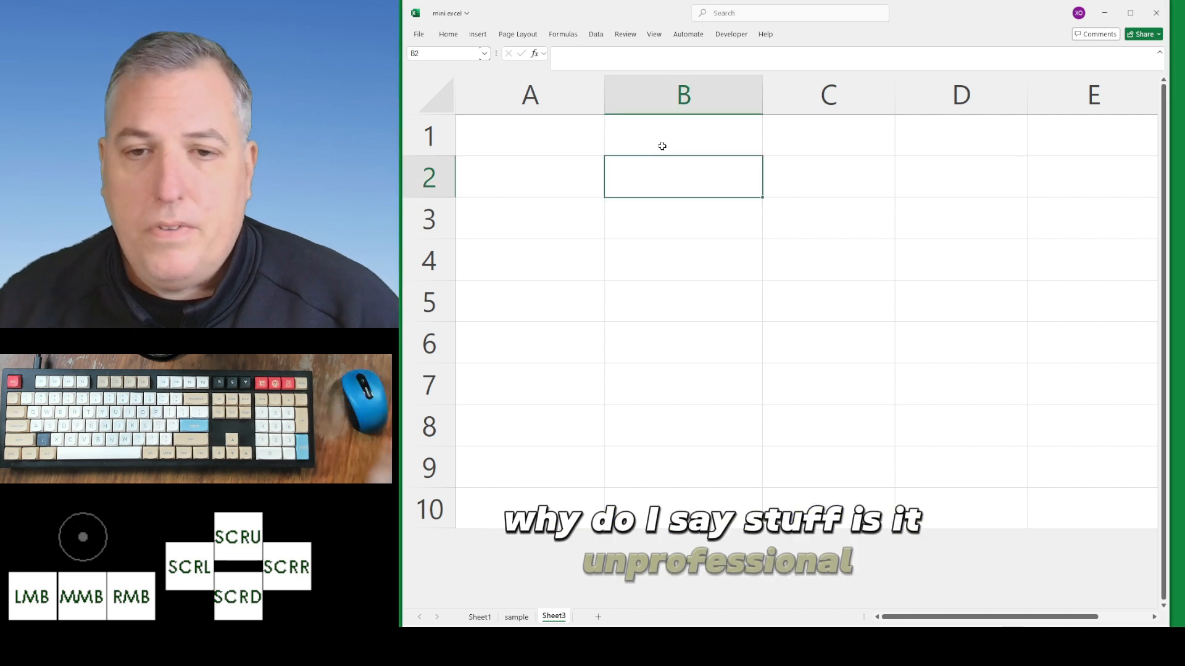
key("Return")
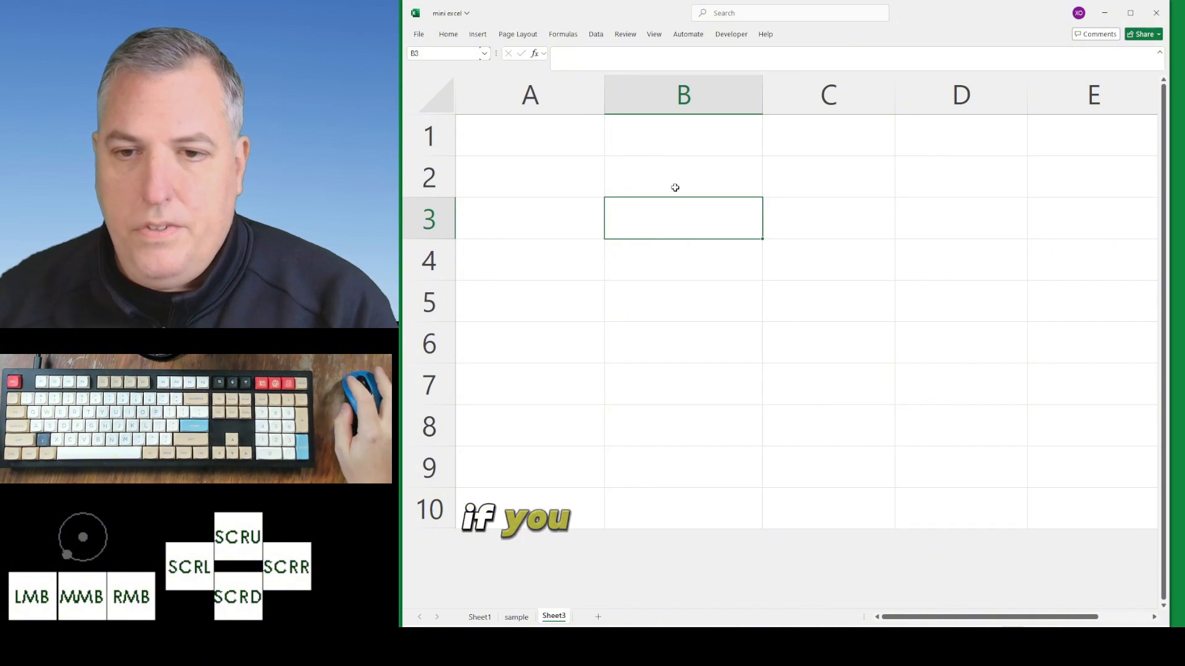
left_click(535, 168)
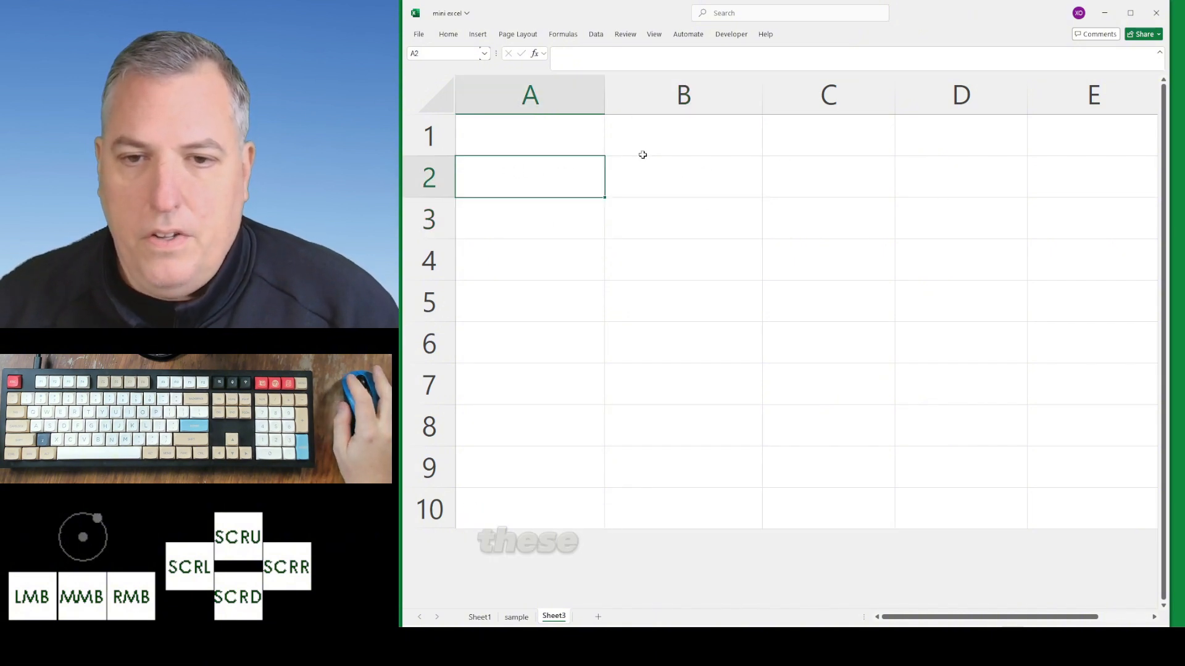
Enter the number 123456 in cell B3 and the text "hello" in cell B4
left_click(701, 224)
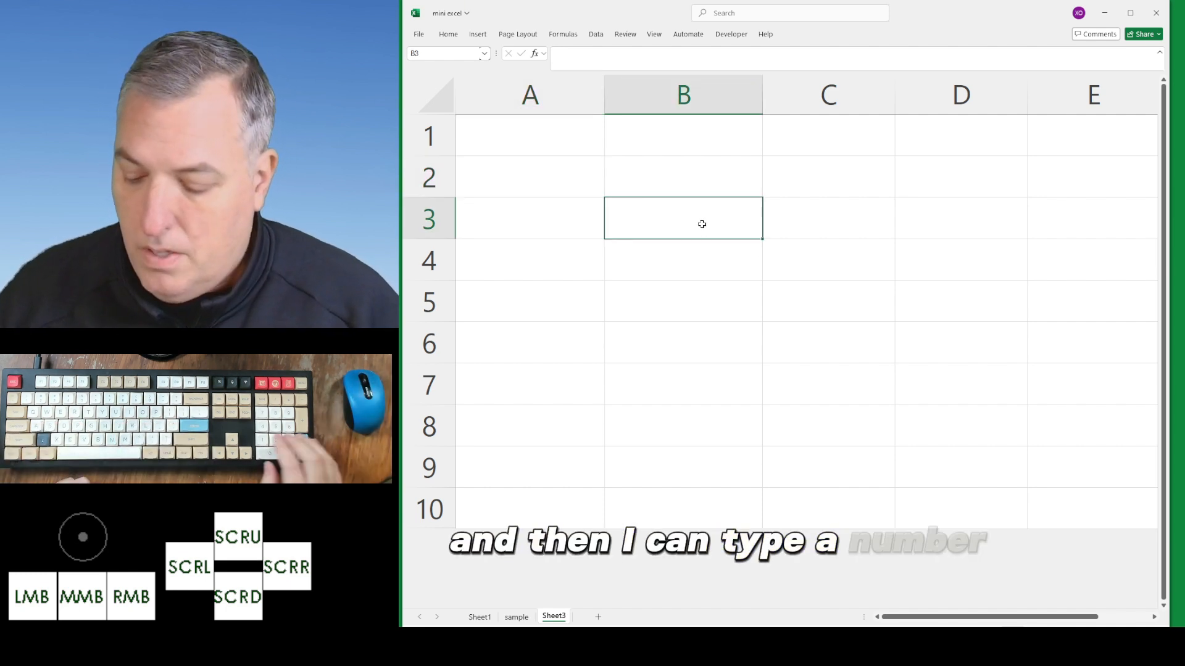
type("123456")
key("Return")
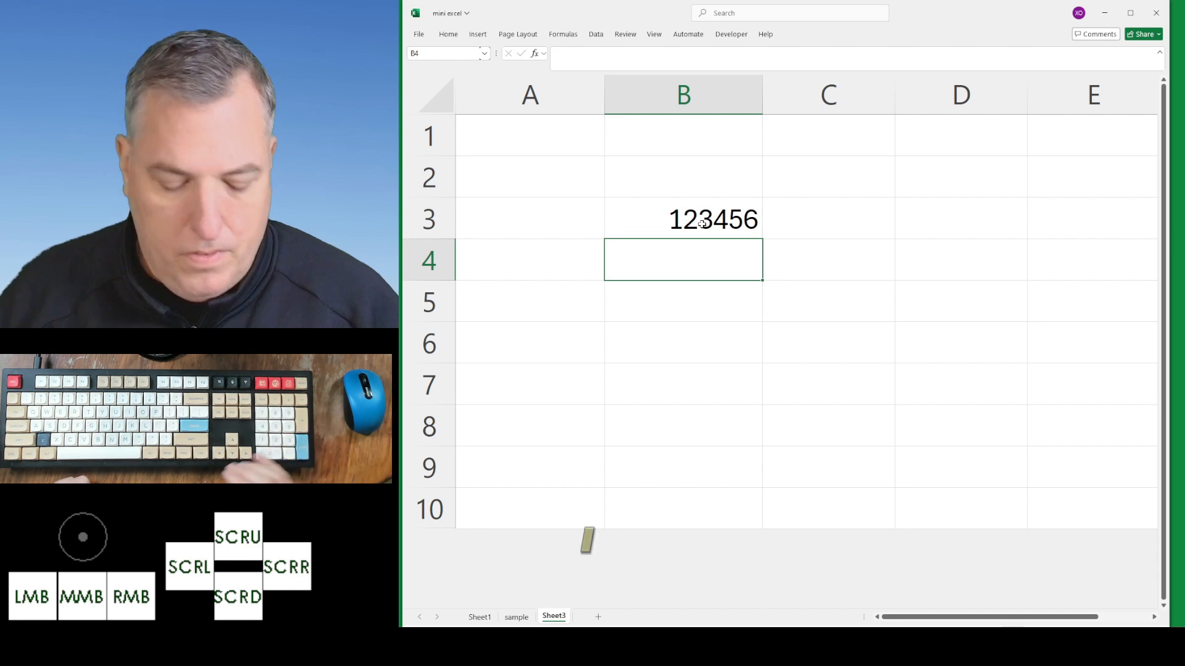
type("hello")
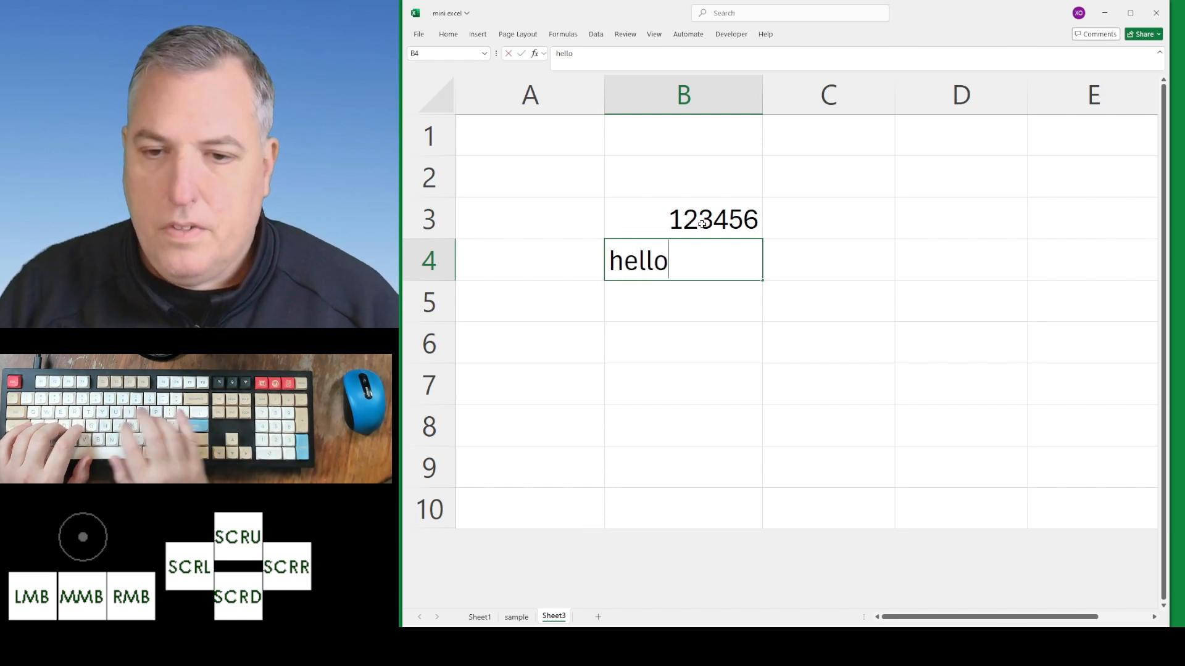
key("Return")
Enter the date 1/1/2025 in cell B5 and the percentage 50% in cell B6
type("1")
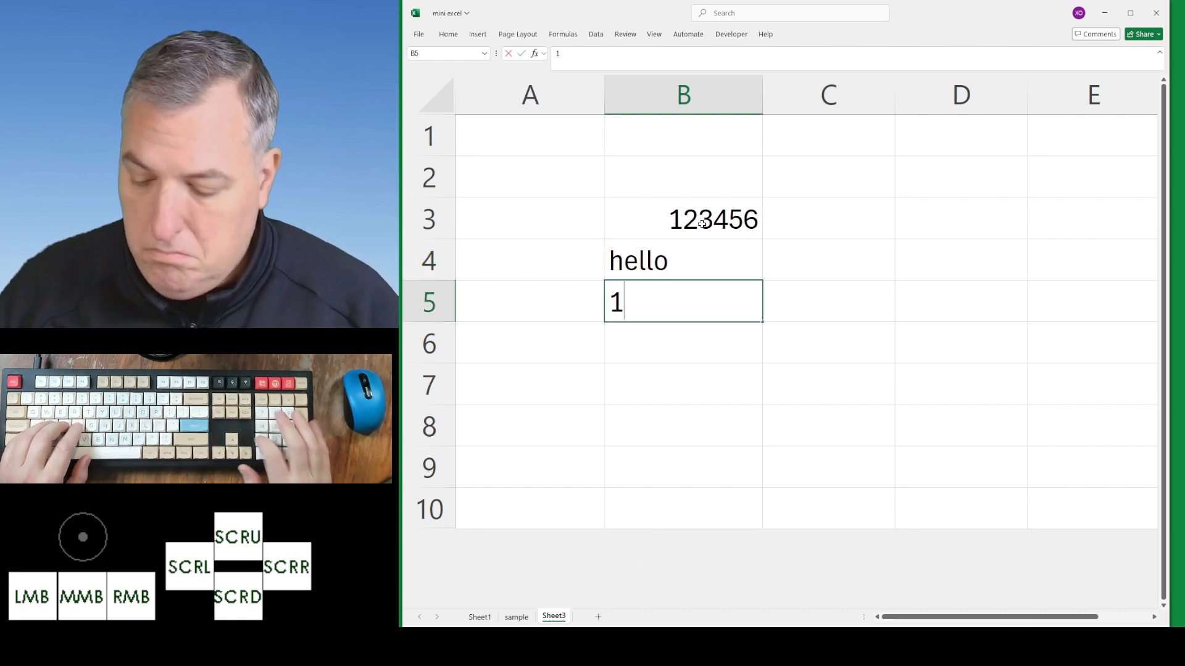
type("/1/")
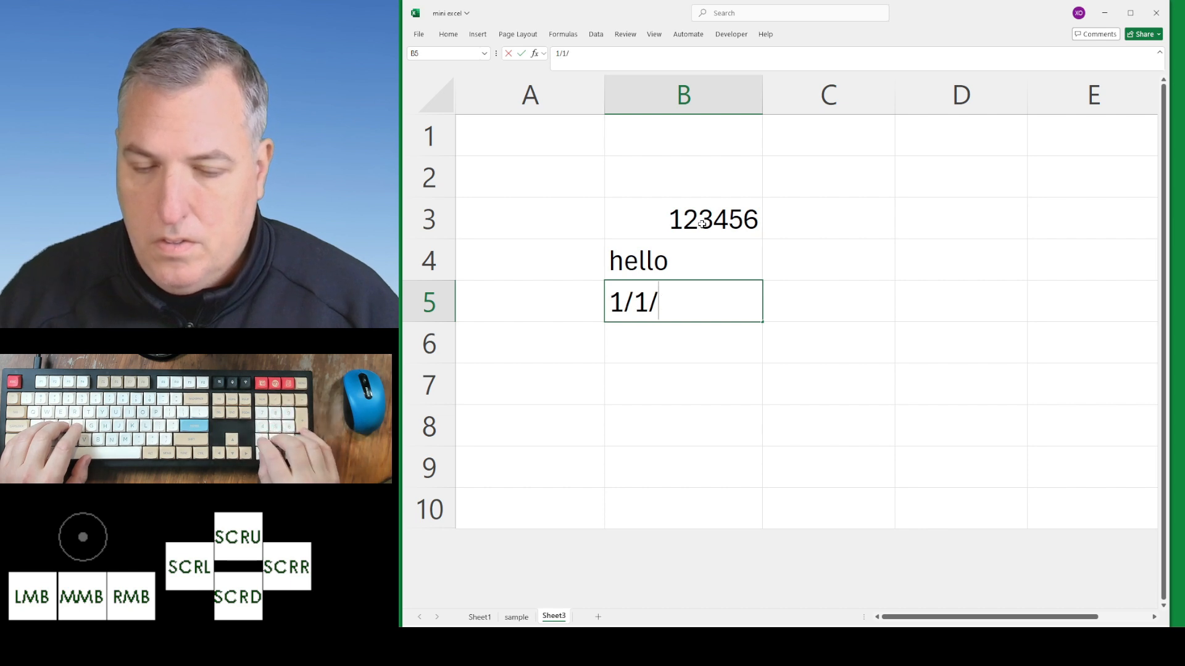
type("2025")
key("Return")
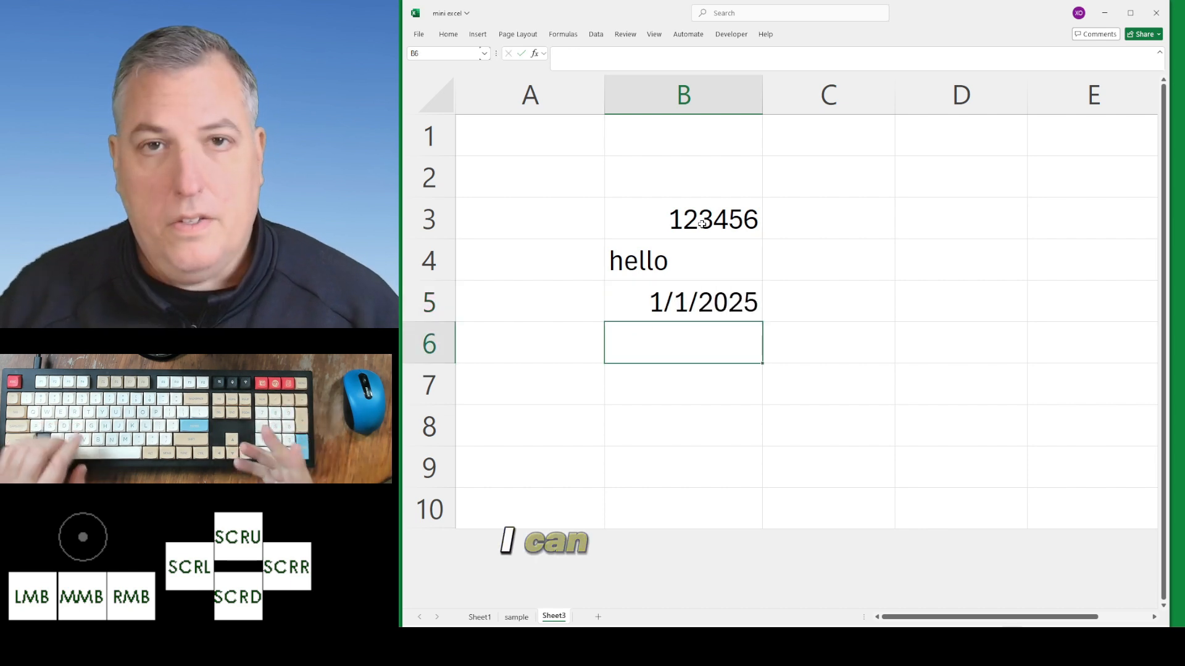
type("50")
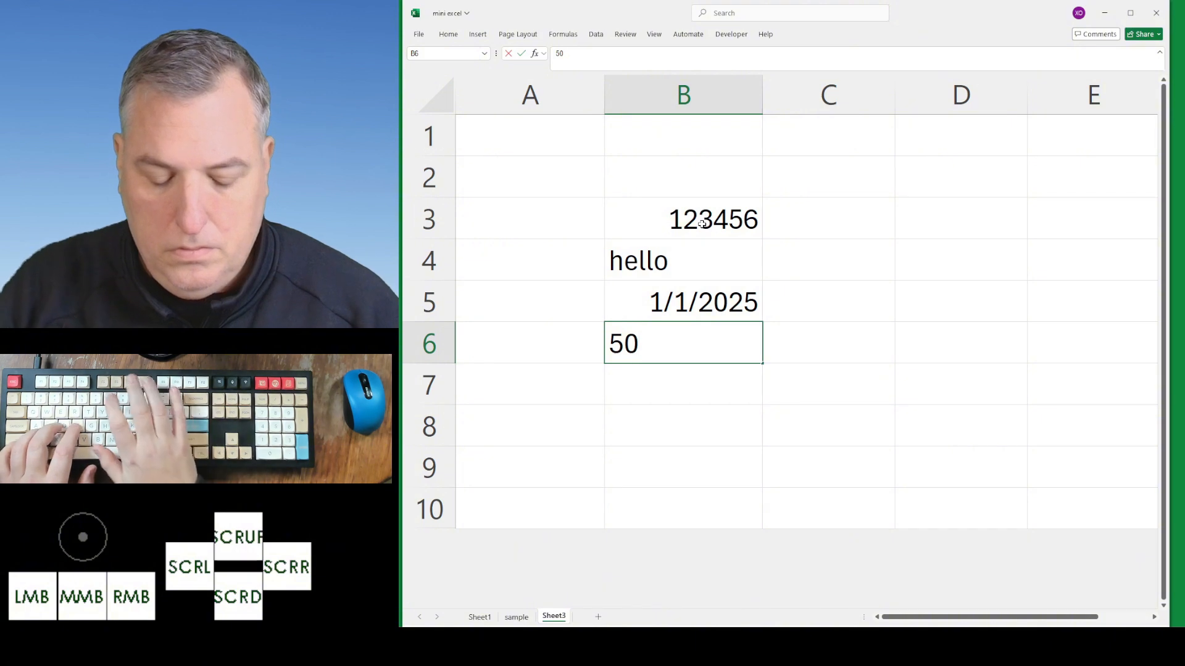
type("%")
key("Return")
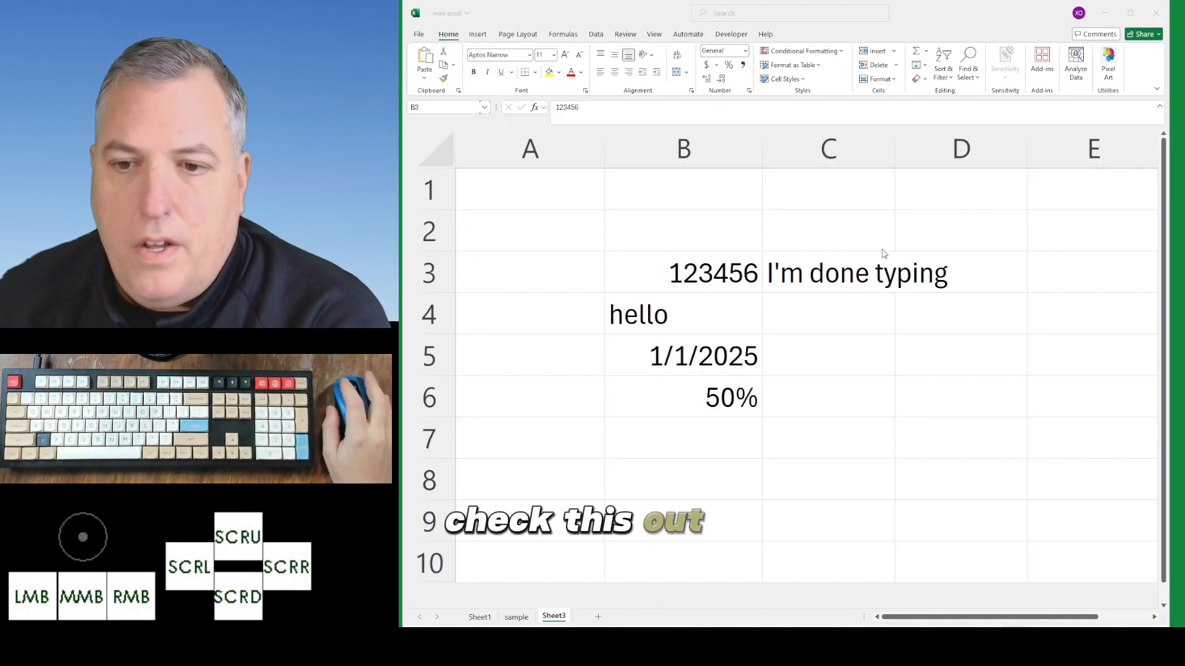
Check which number format is applied to each of the cells B3 through B6
left_click(713, 274)
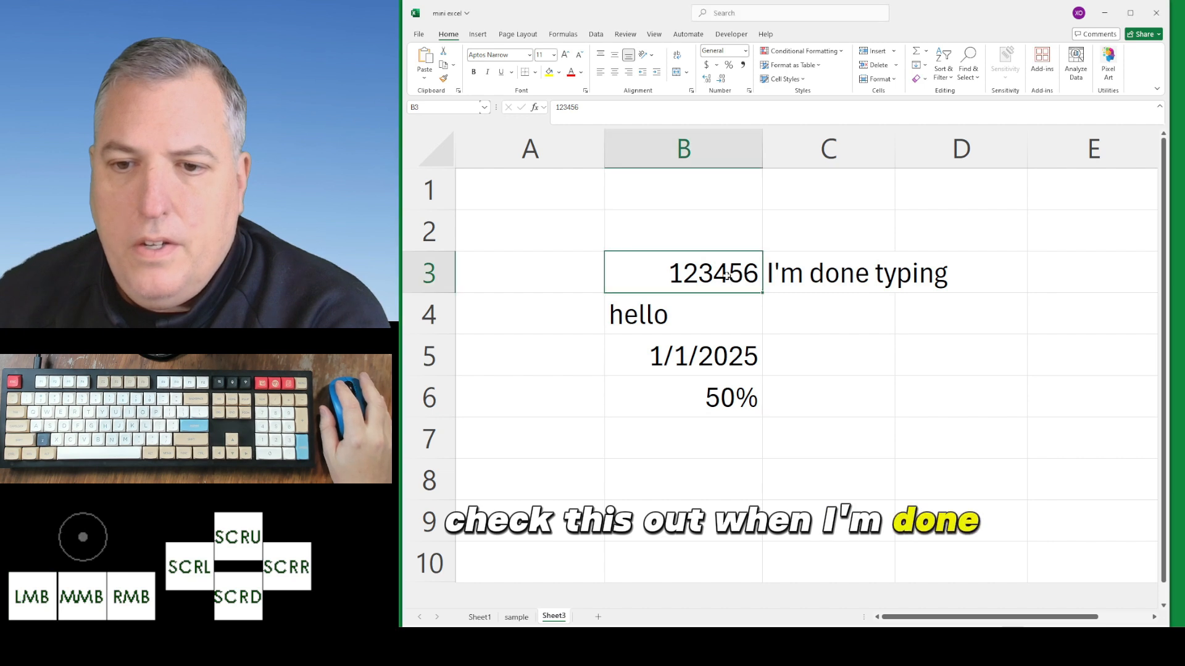
left_click(708, 312)
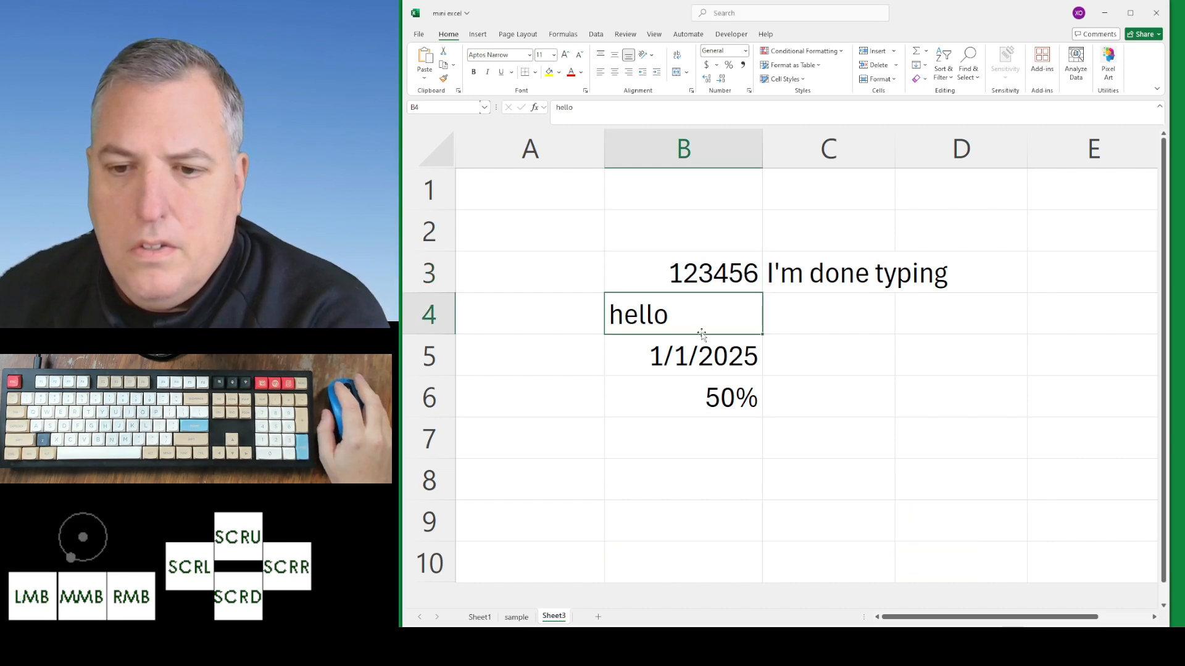
left_click(704, 357)
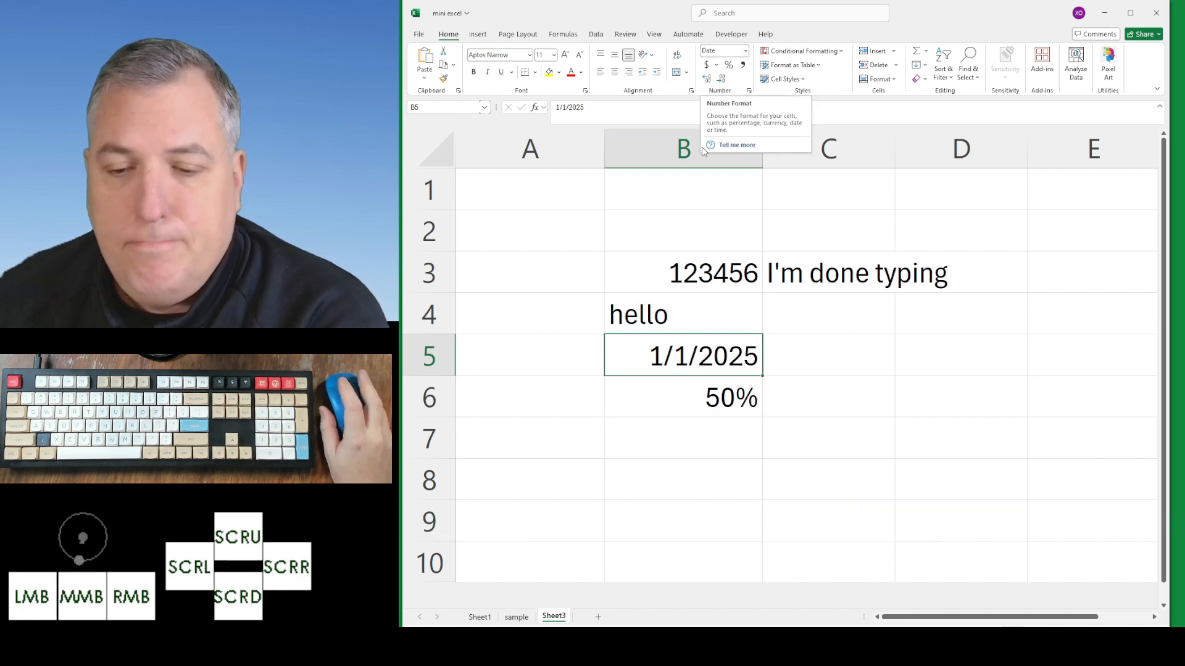
left_click(713, 412)
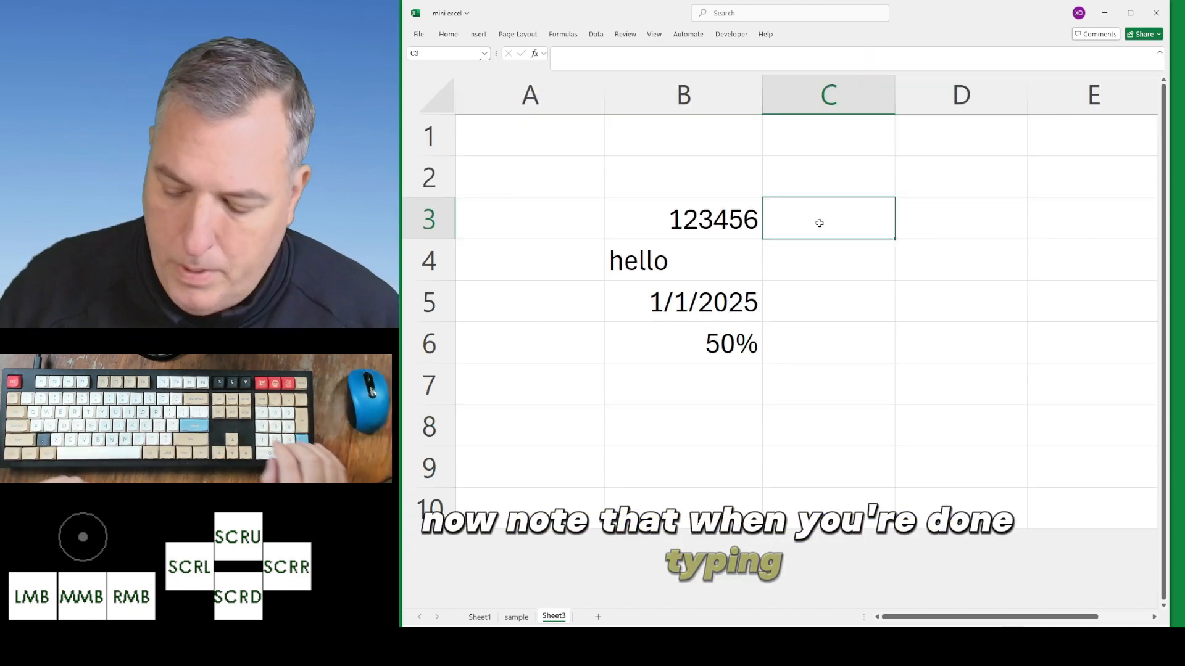
Enter the text "I'm done typing" in cell C3, finishing the entry on the cell below
type("I'm ")
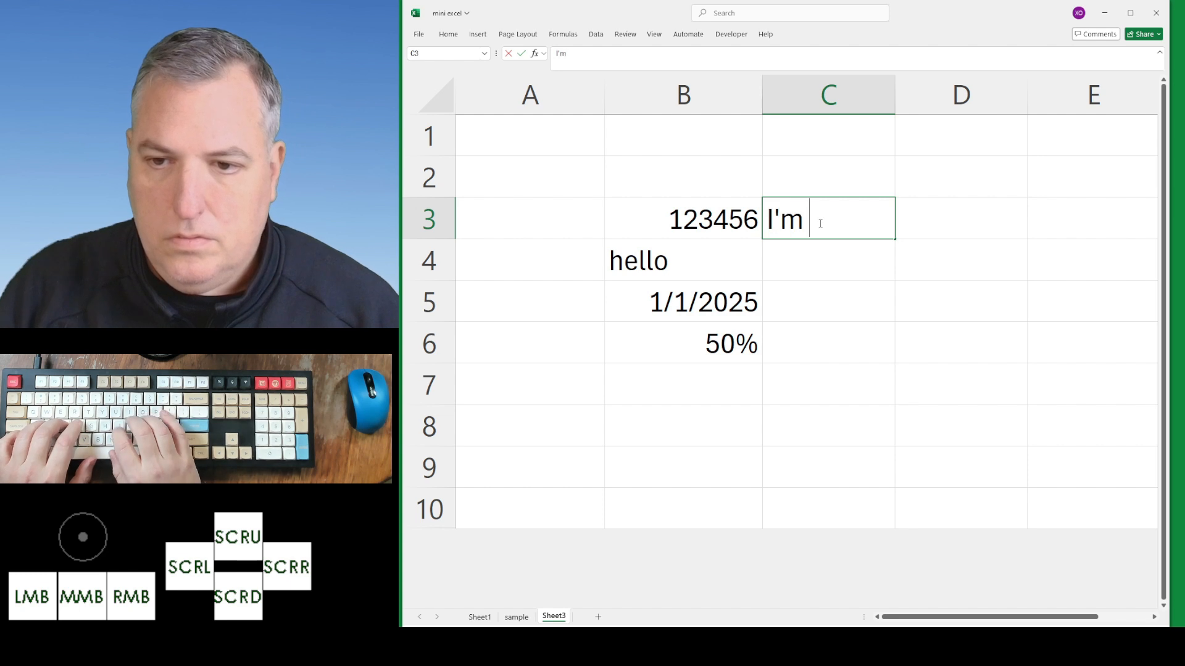
type("done typing")
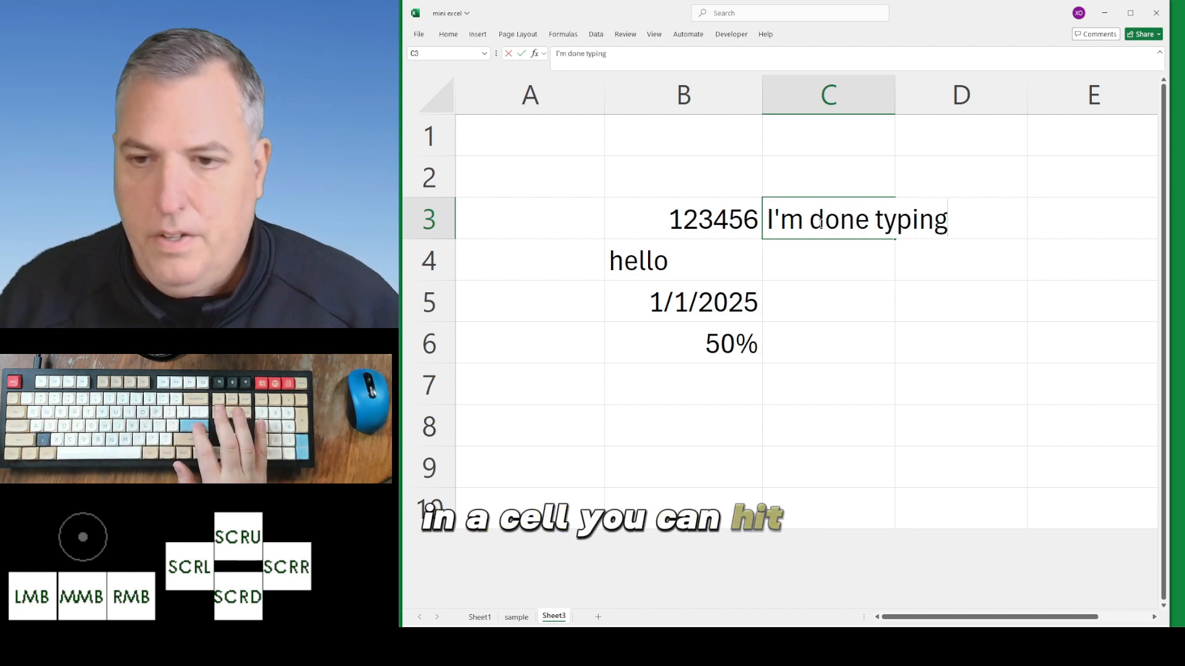
key("Return")
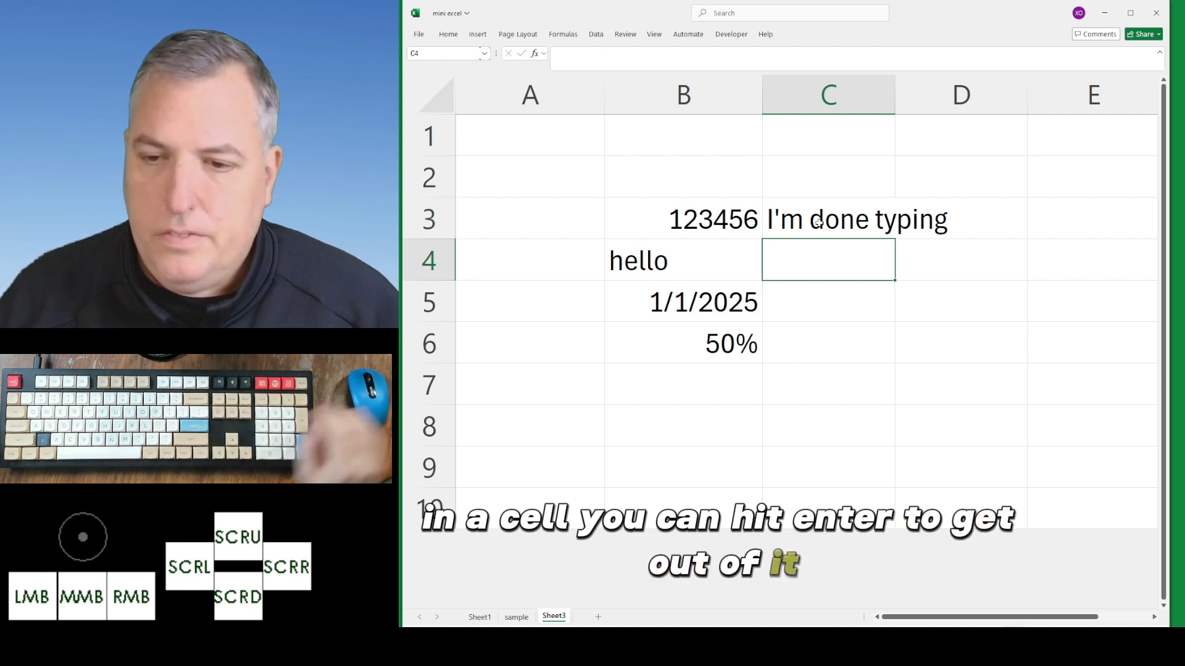
Re-enter "I'm done typing" in cell C3, finishing the entry on the adjacent cell D3
key("Up")
type("I'm do")
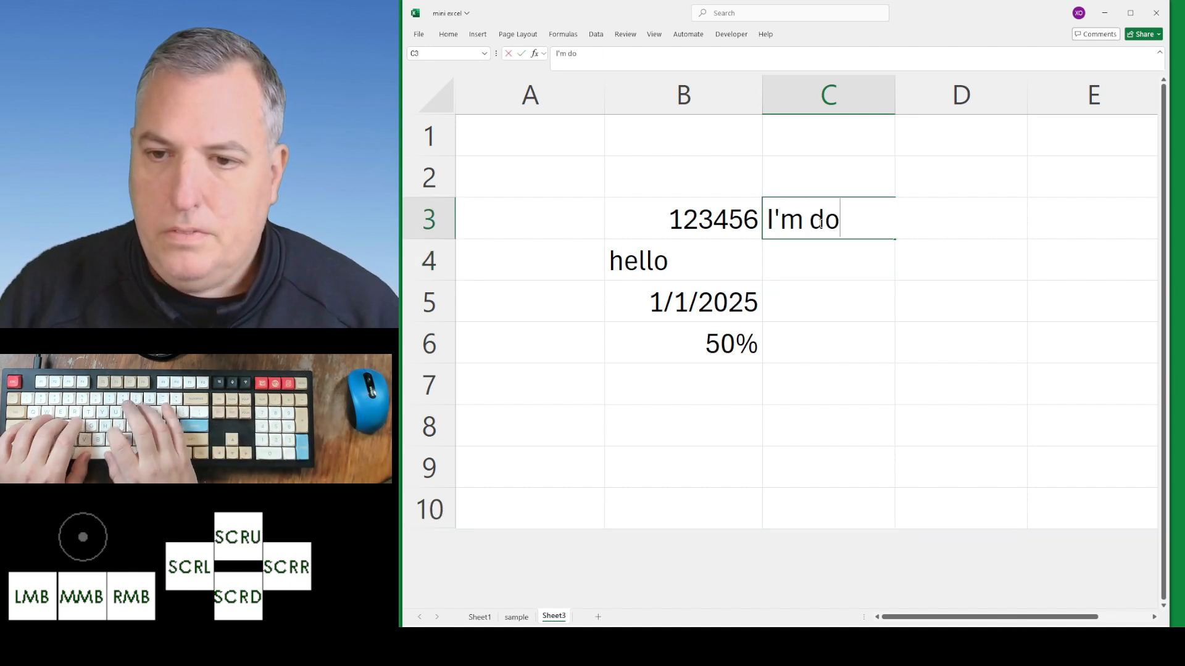
type("ne typing")
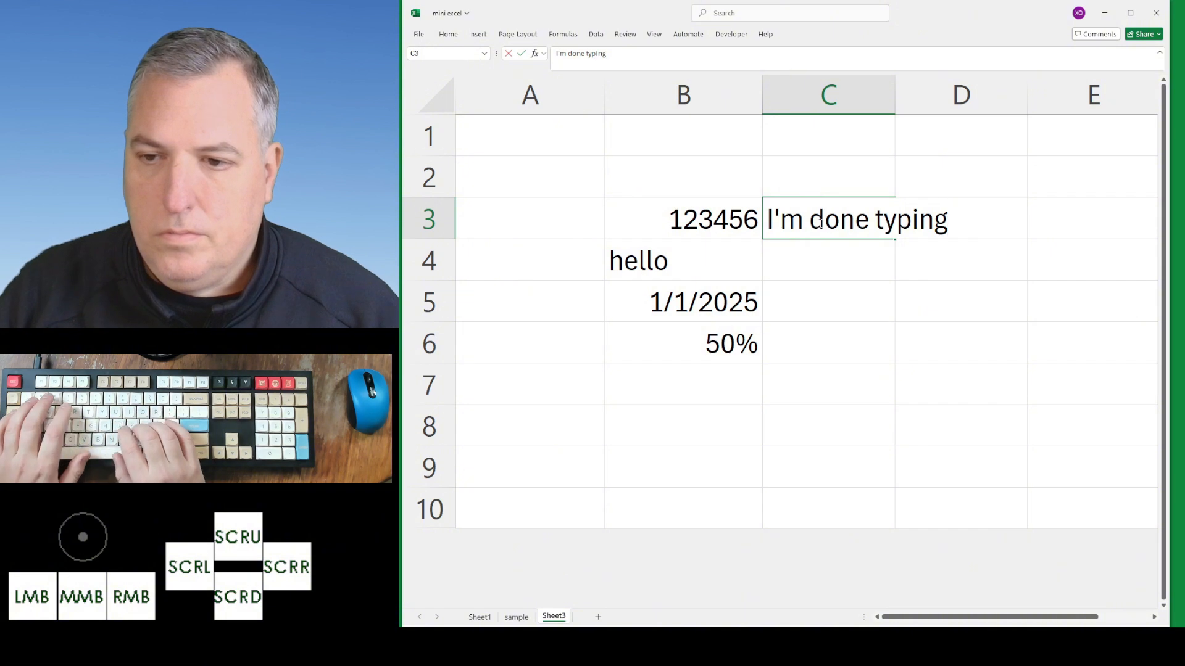
key("Tab")
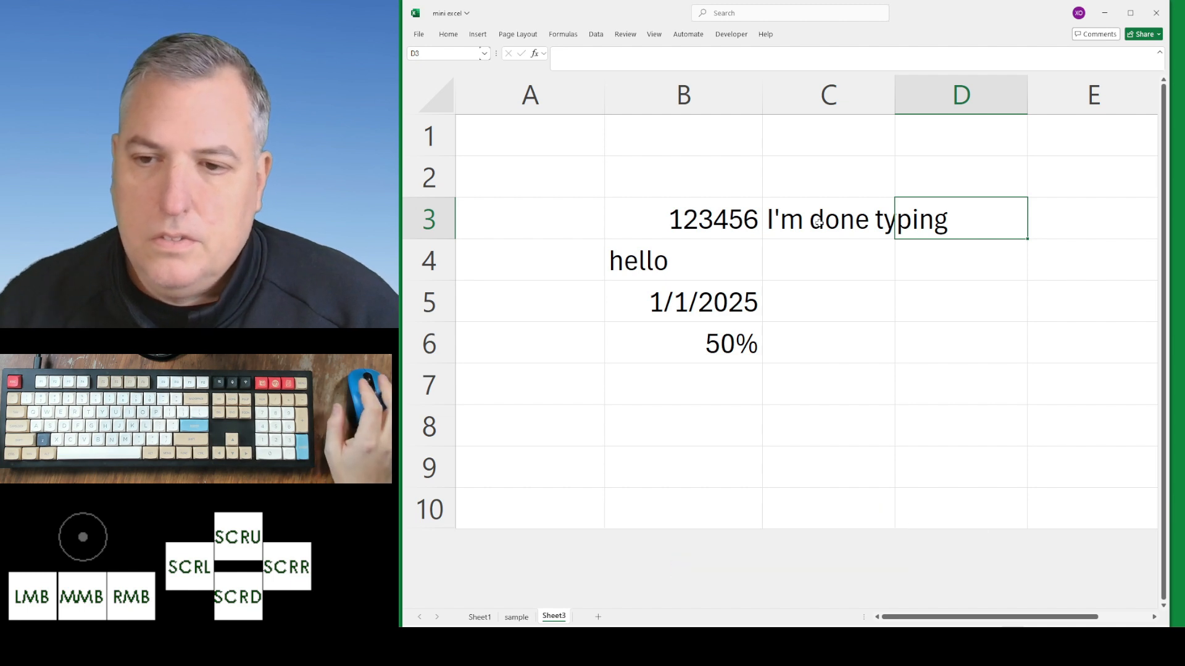
left_click(818, 222)
key("Return")
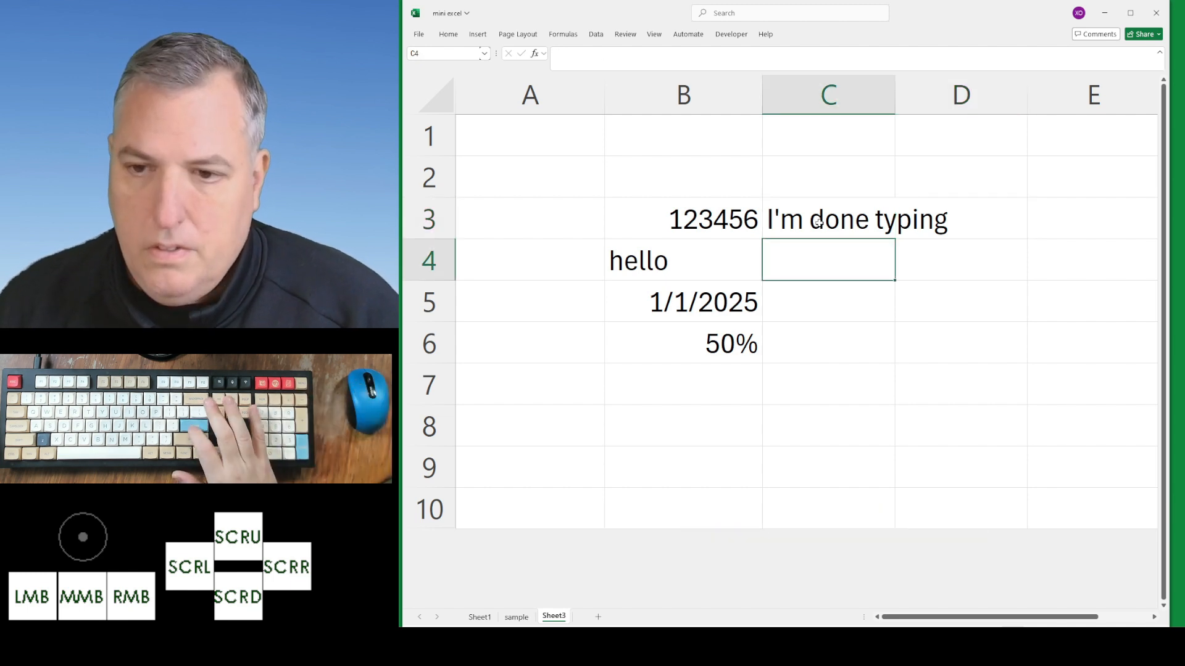
key("Return")
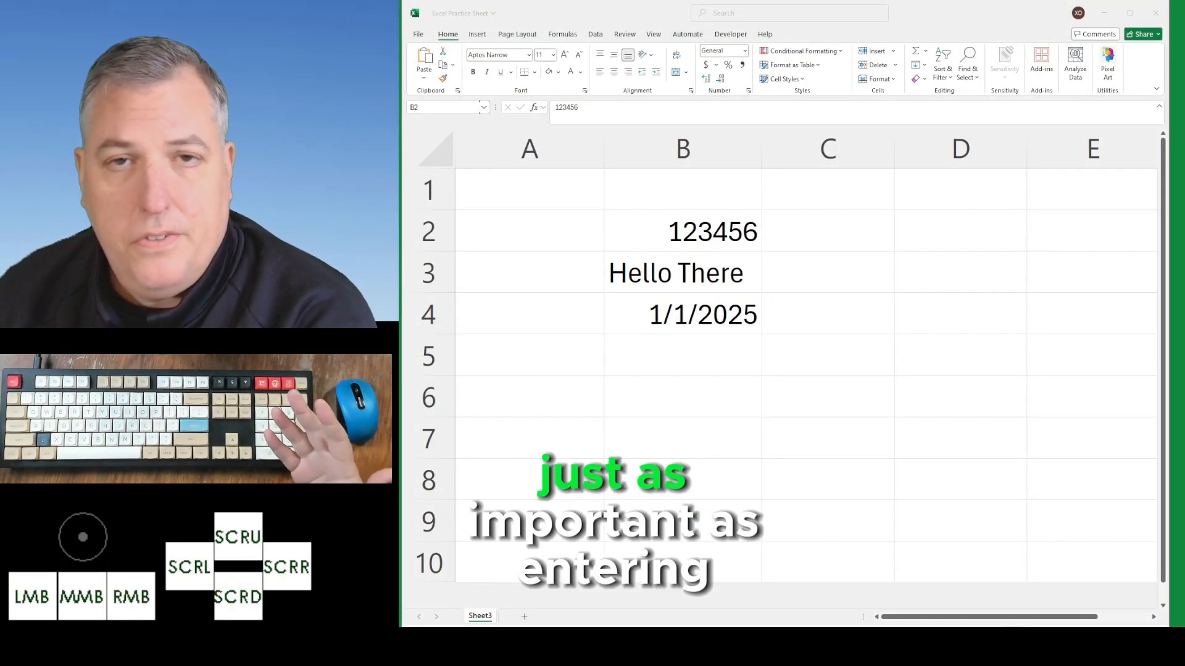
Overwrite the number in cell B2 with the text "something else"
left_click(762, 246)
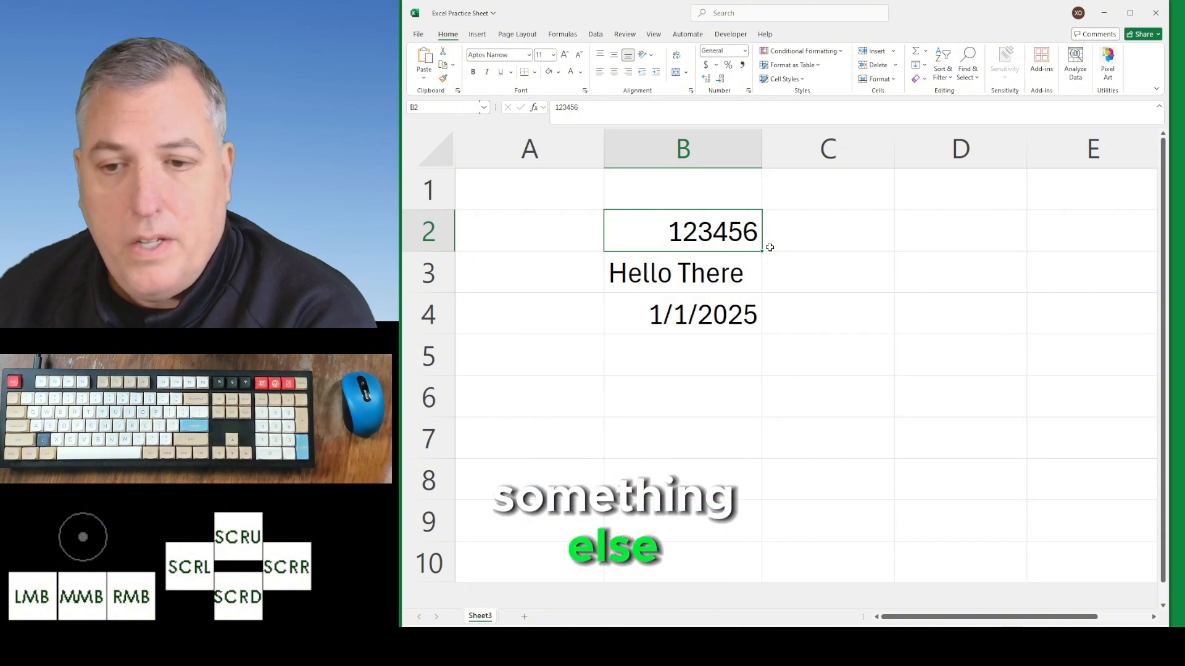
left_click(682, 289)
key("Up")
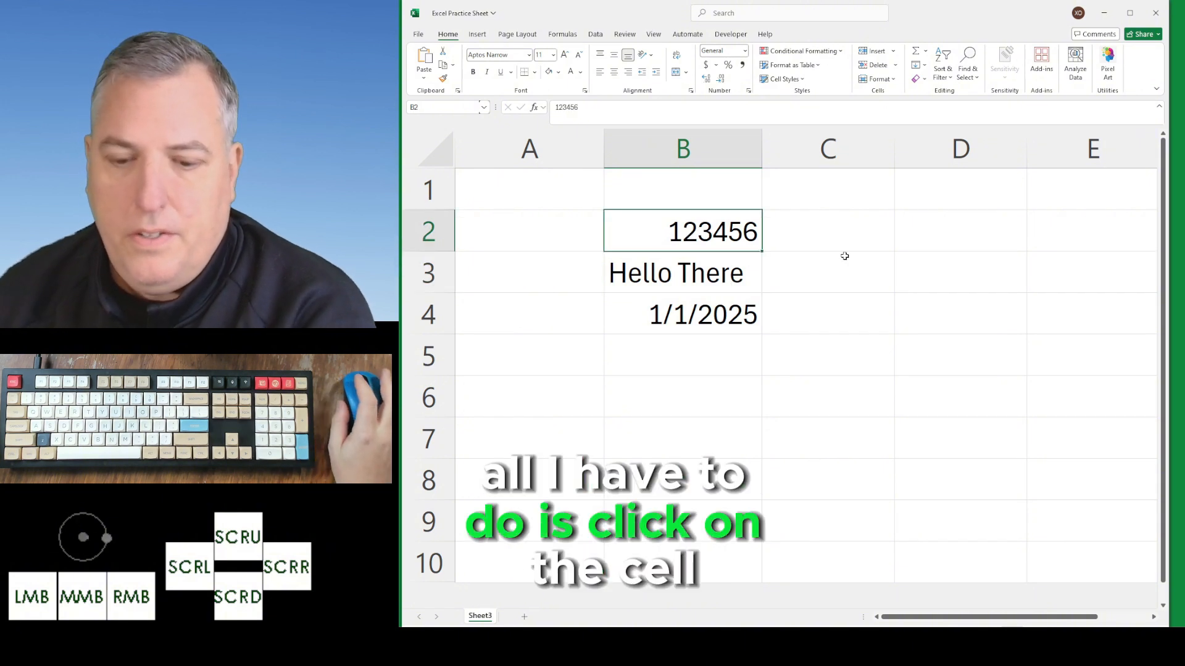
type("some")
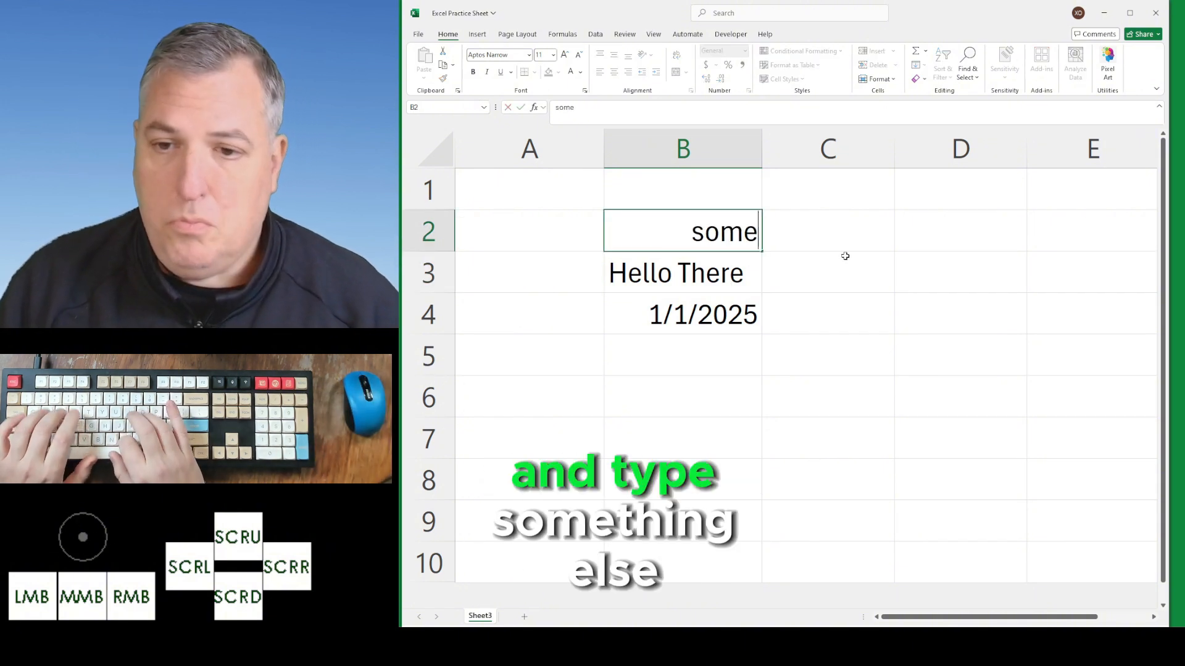
type("thing else")
key("Return")
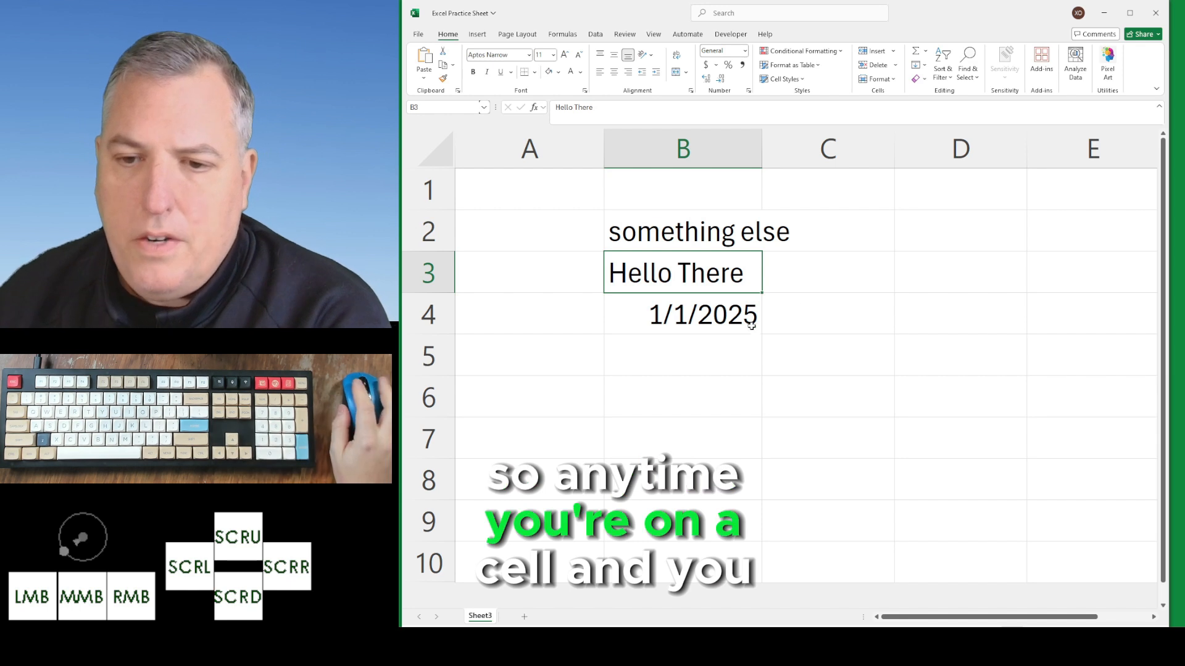
Overwrite the text in cell B3 with "something", rejecting the suggested completion "else"
type("somothi")
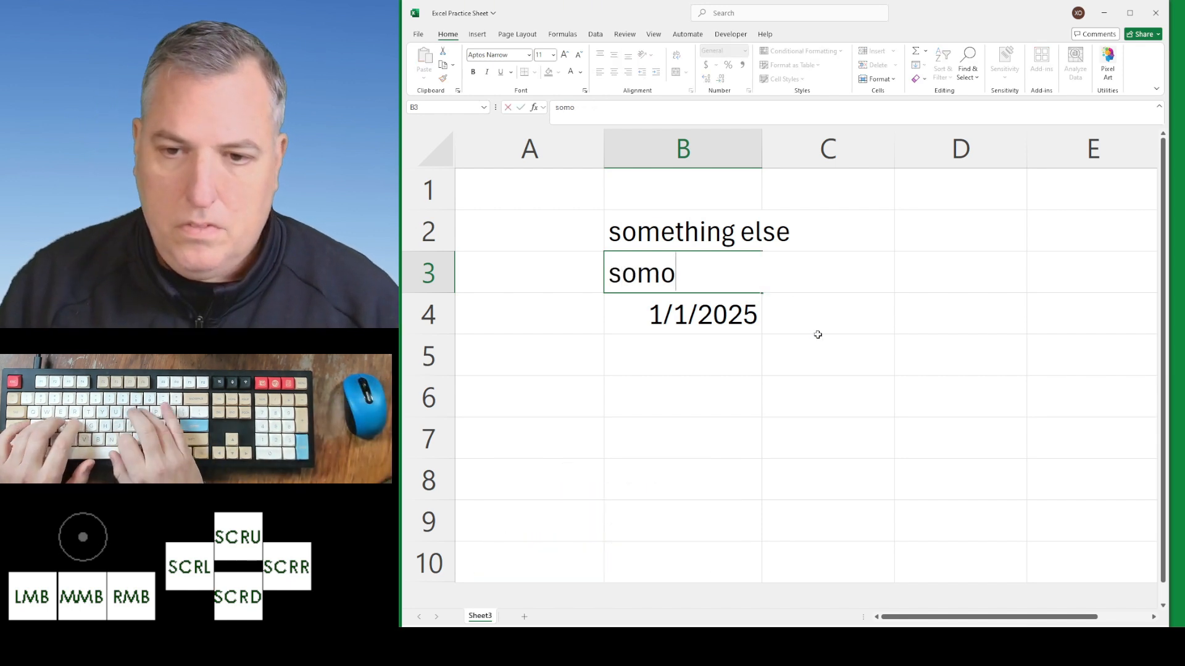
key("BackSpace")
key("BackSpace")
key("BackSpace")
key("BackSpace")
type("ething")
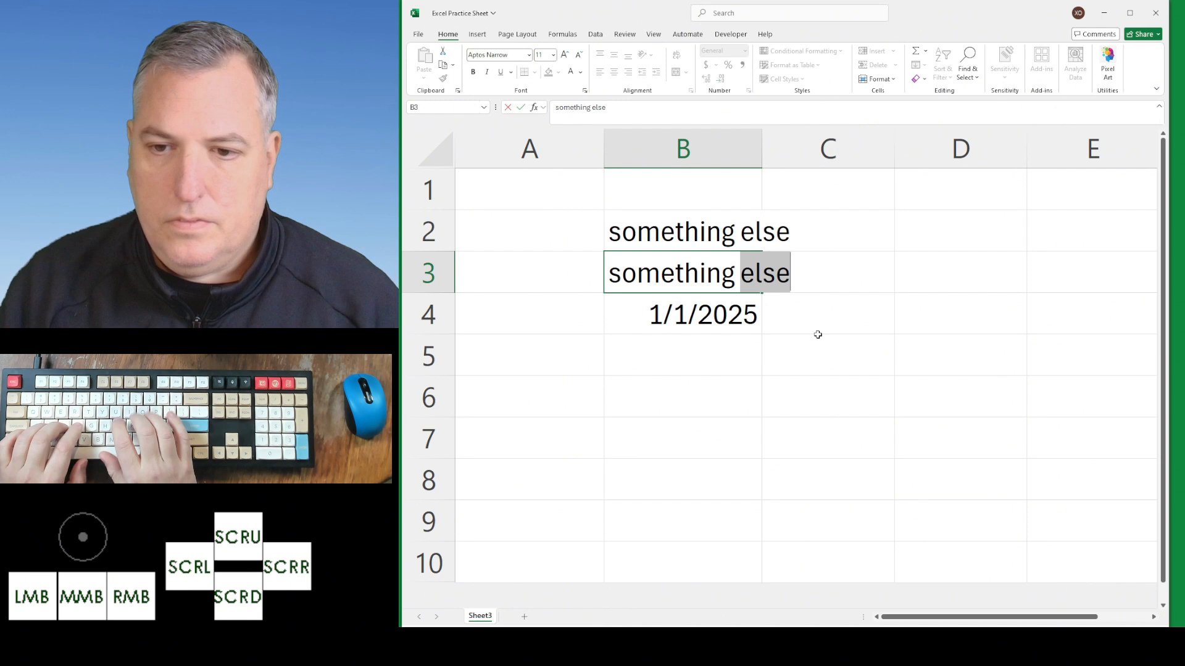
key("BackSpace")
key("Return")
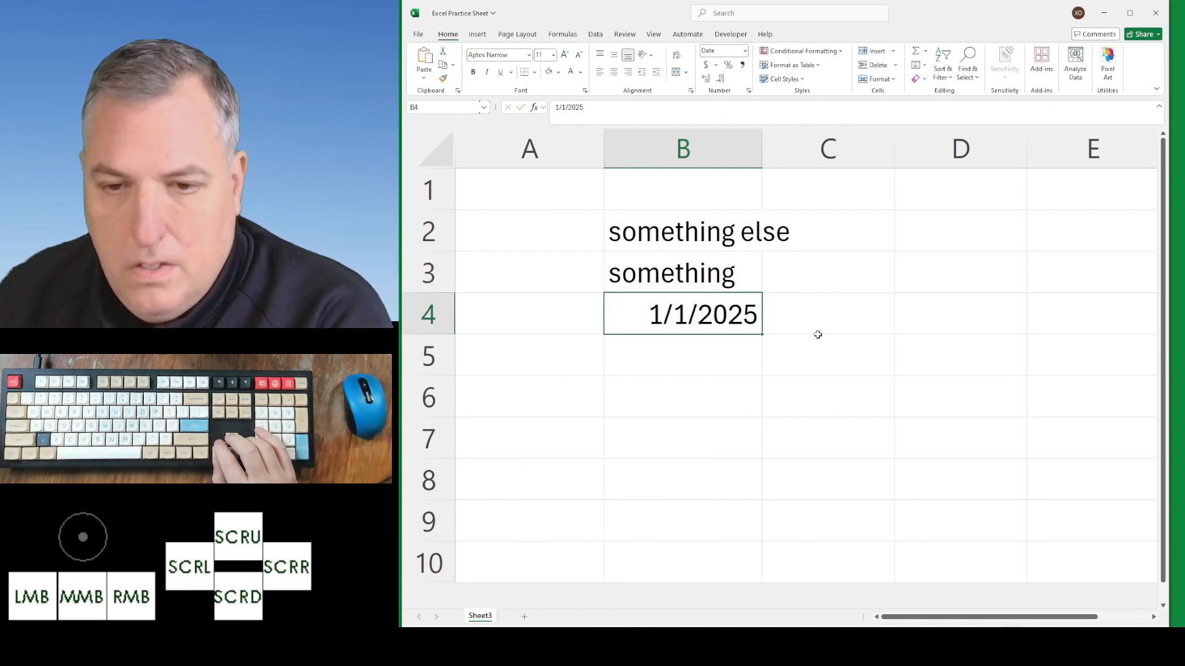
Clear the text from cell B3
key("Up")
key("Up")
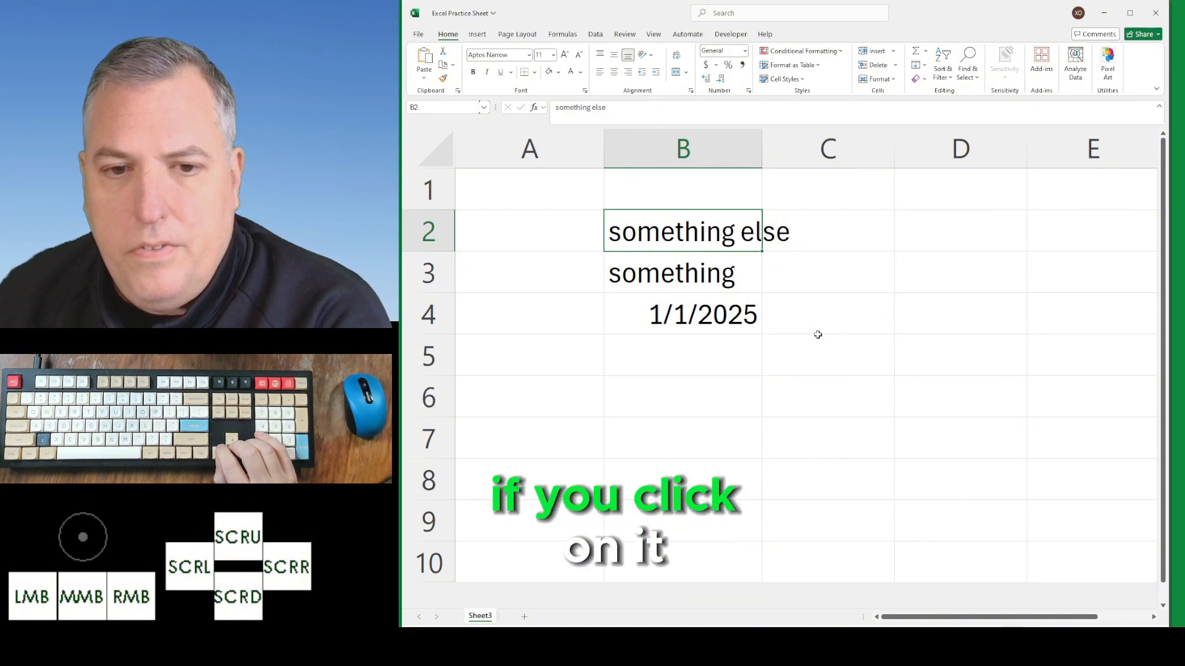
left_click(747, 281)
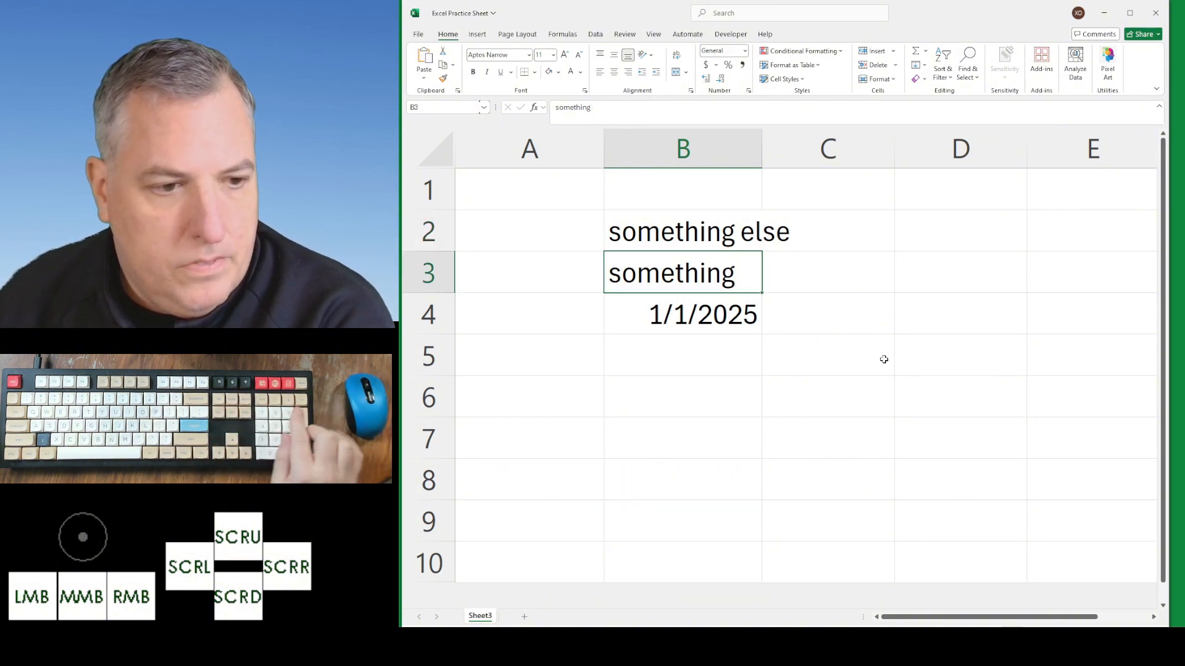
key("Delete")
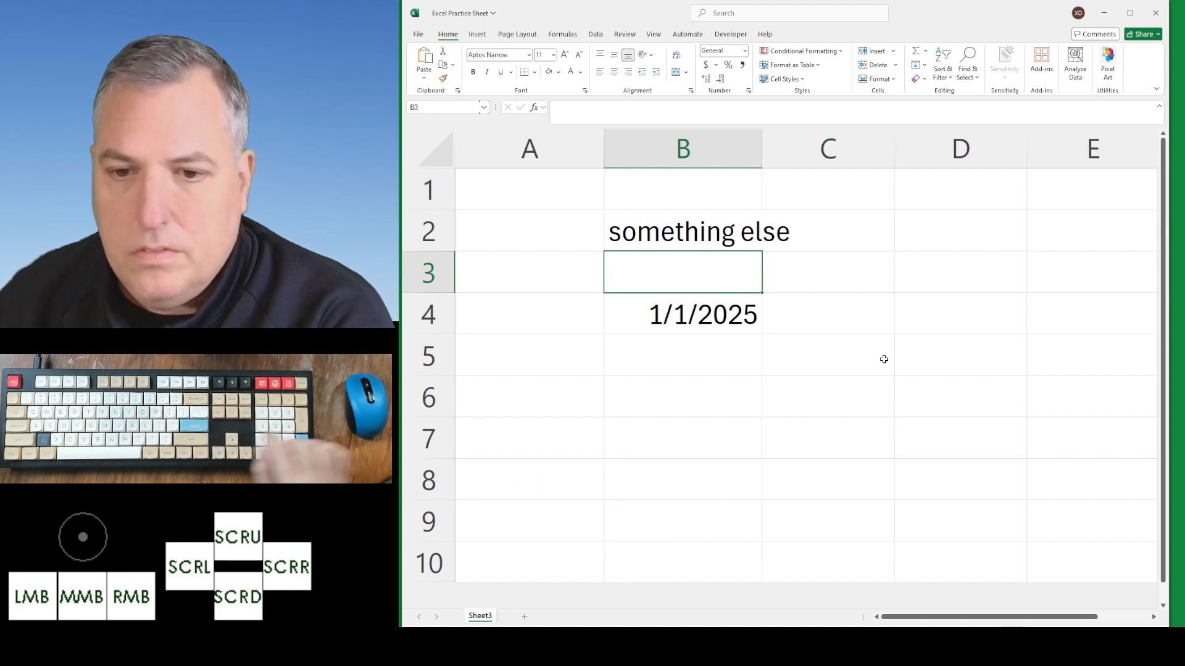
Erase the contents of cell B2 and enter "retype" in their place
key("Up")
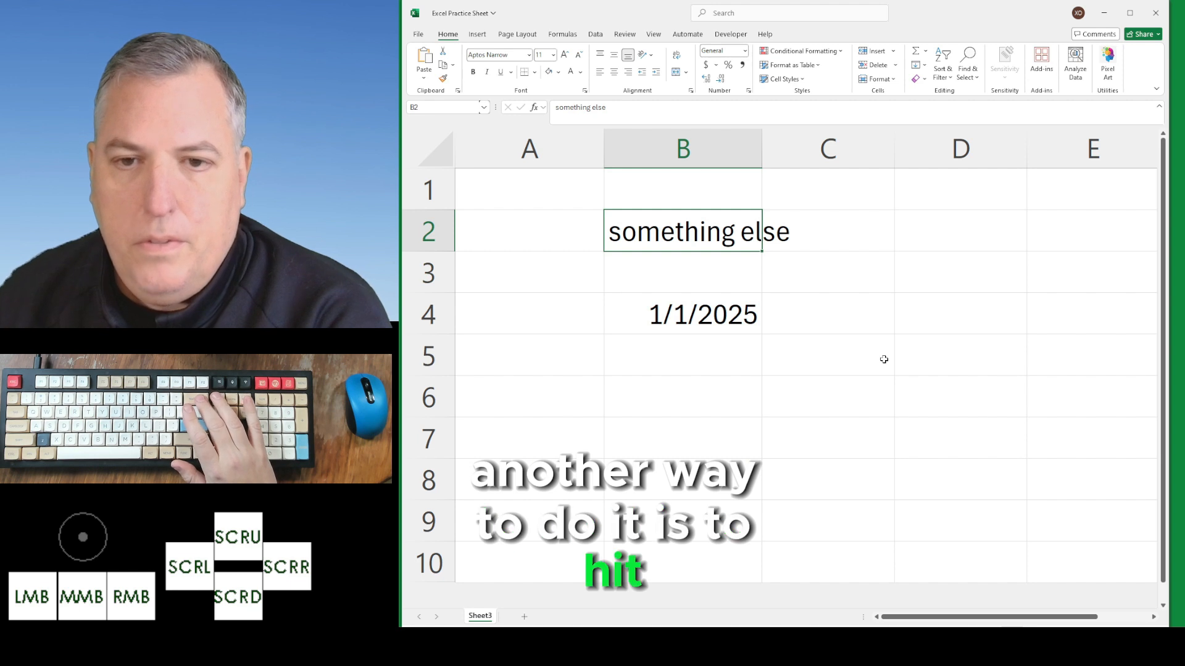
key("BackSpace")
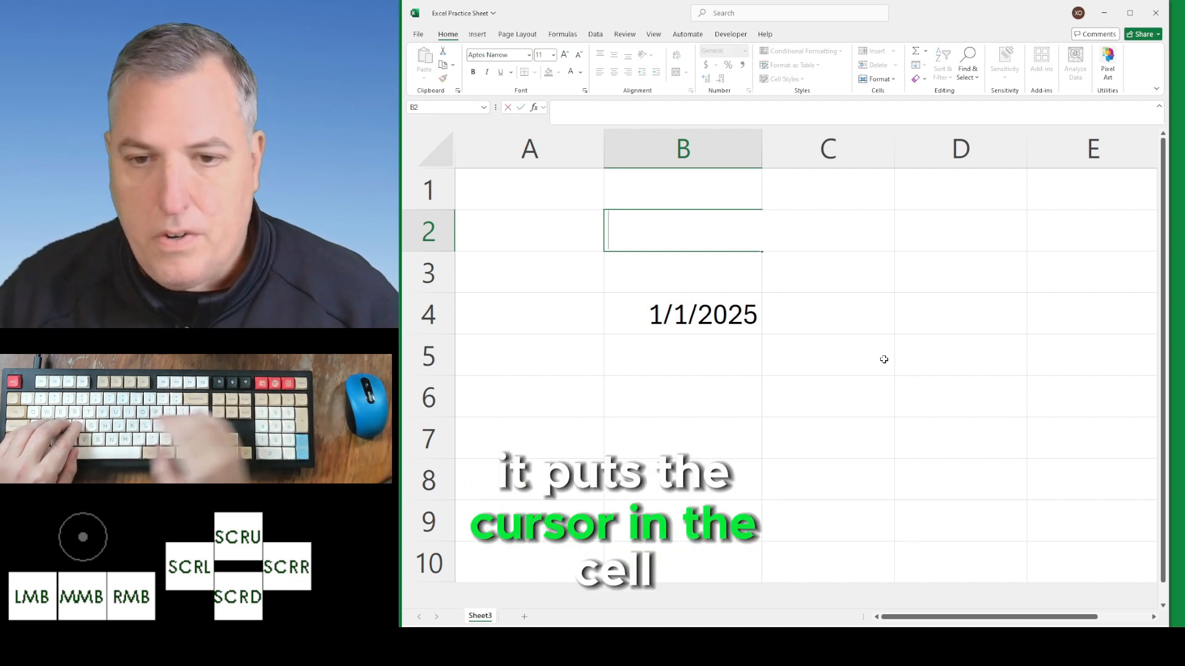
type("re")
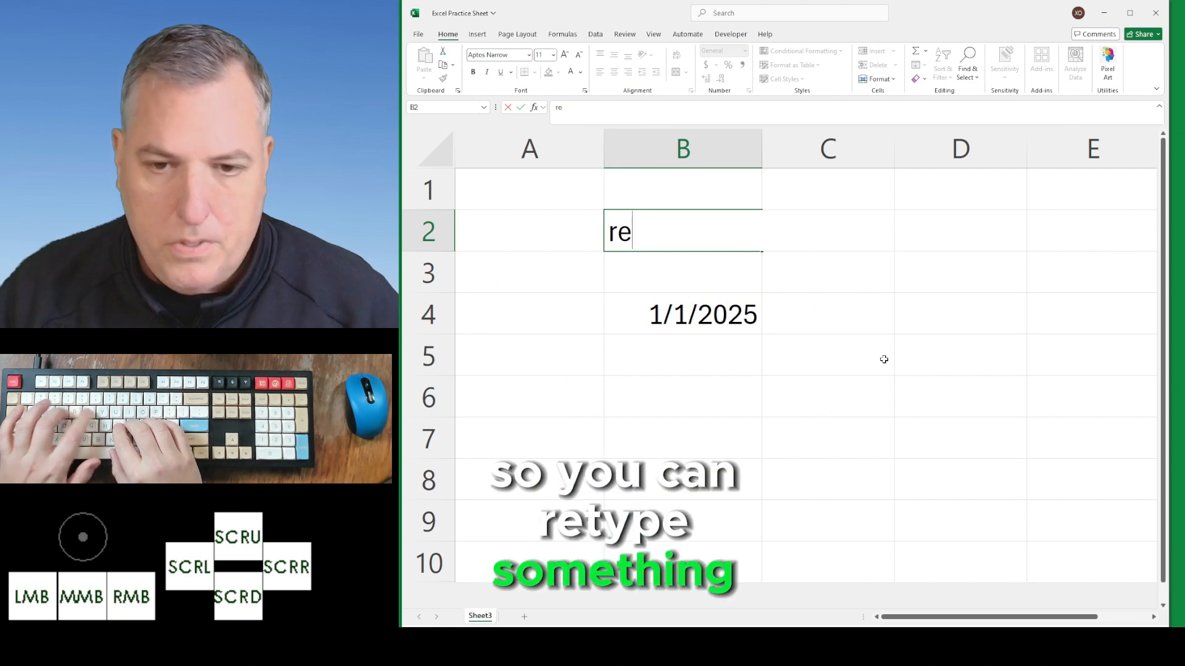
type("types")
key("BackSpace")
key("Return")
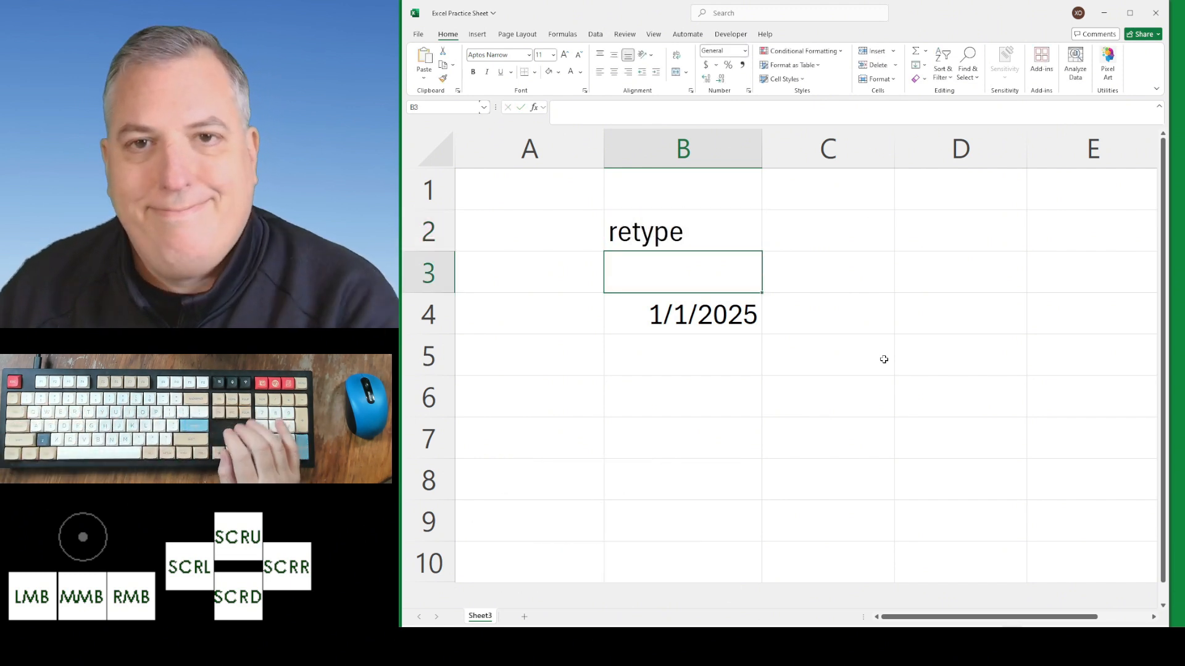
Clear the contents of the range B2:B4 in one go and deselect the range
key("Up")
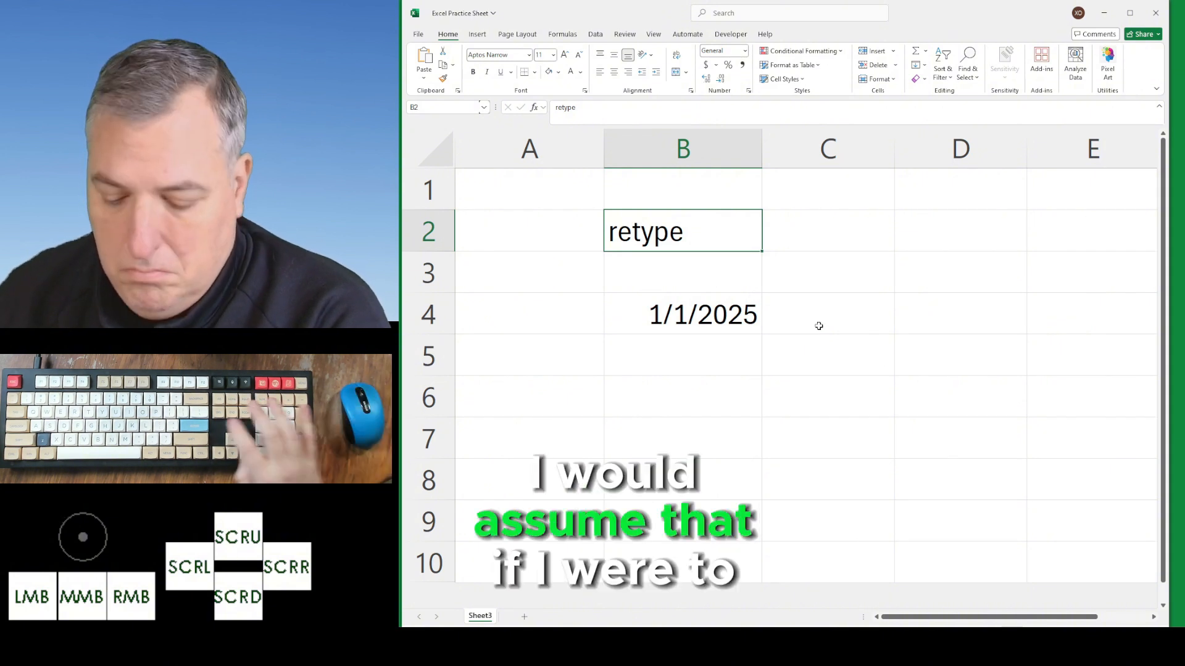
key("shift+Down")
key("shift+Down")
key("Delete")
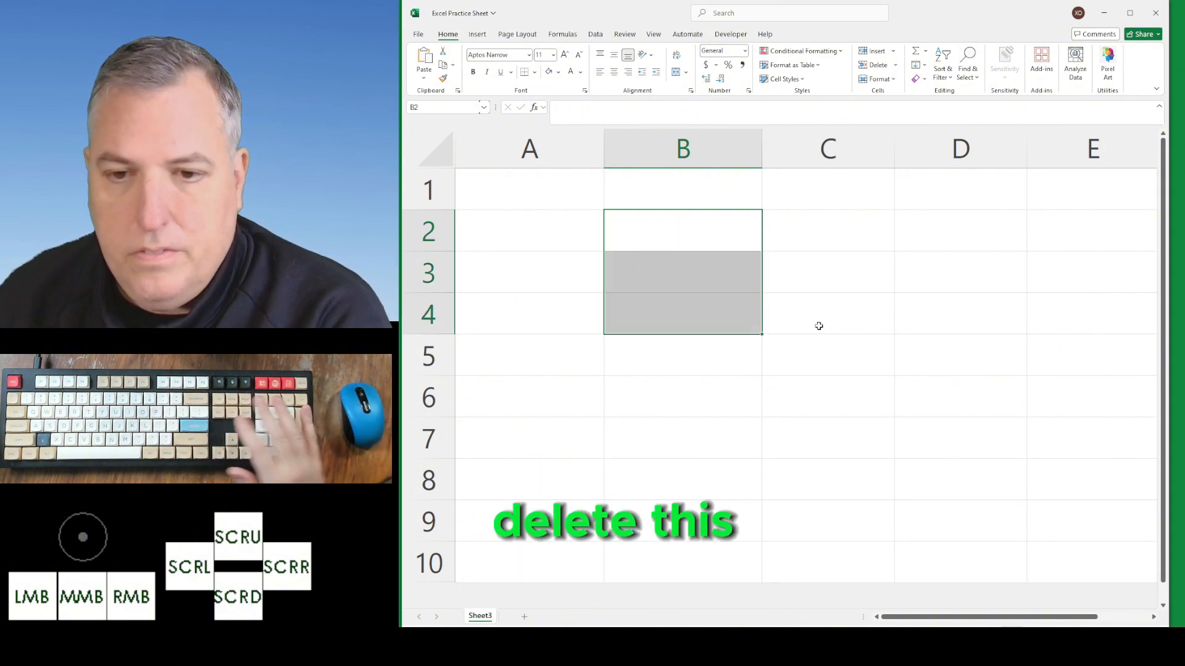
left_click(818, 326)
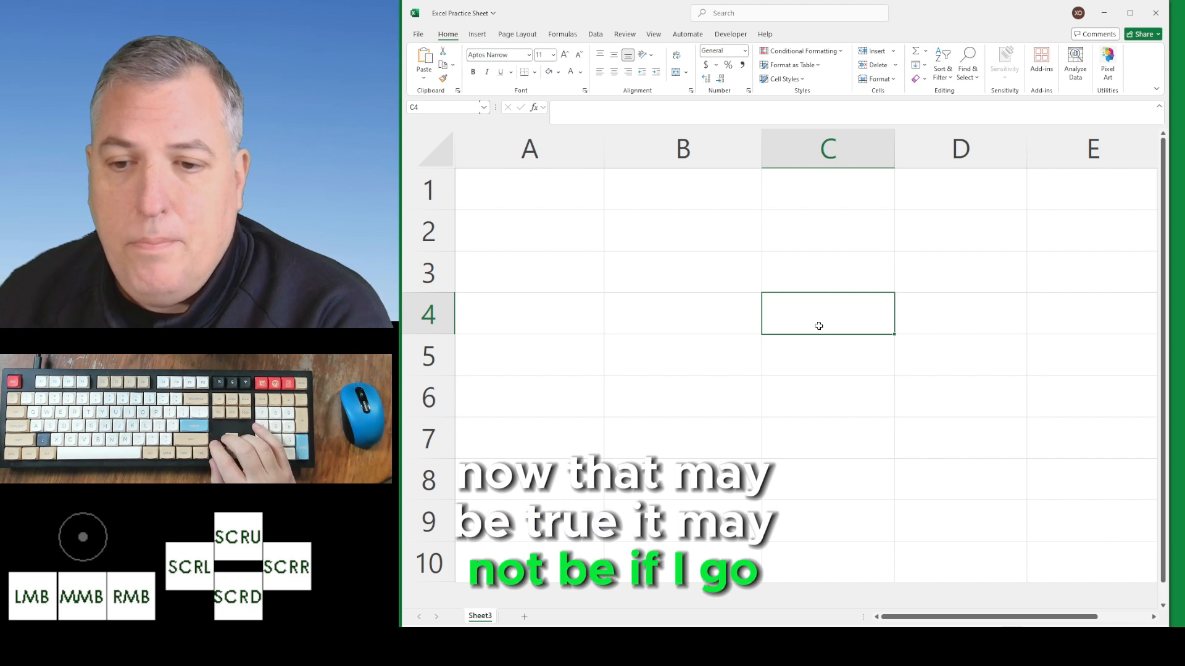
Examine the hidden content of cell B5, both inside the cell and in the formula bar
left_click(717, 347)
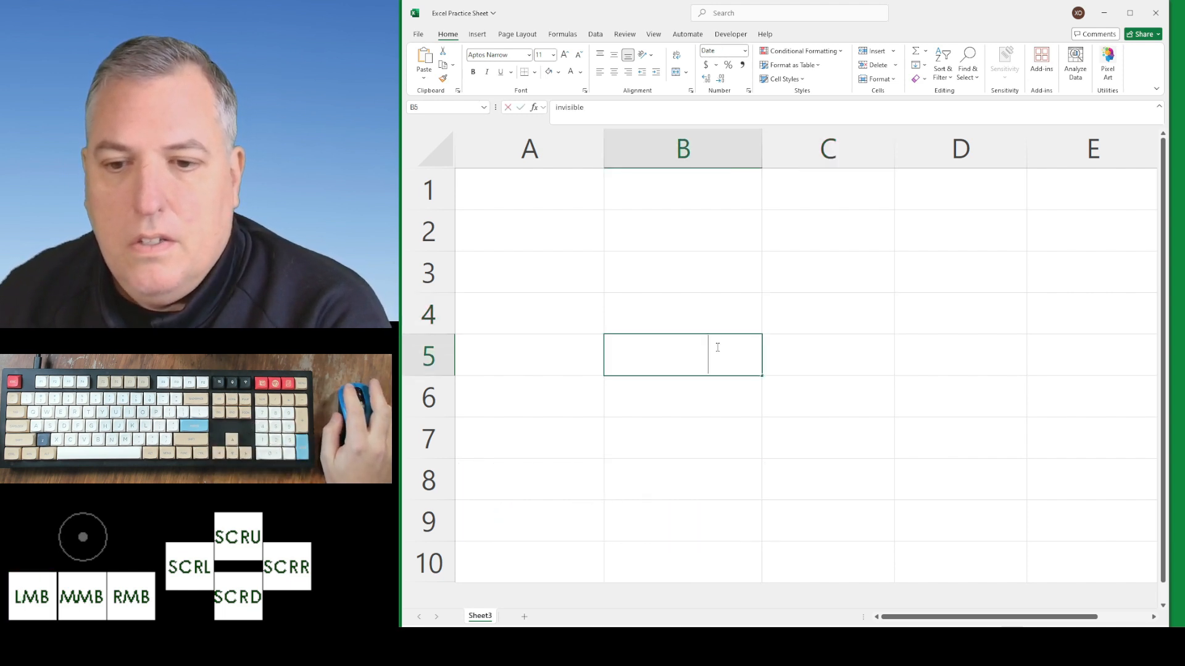
left_click_drag(728, 346, 580, 375)
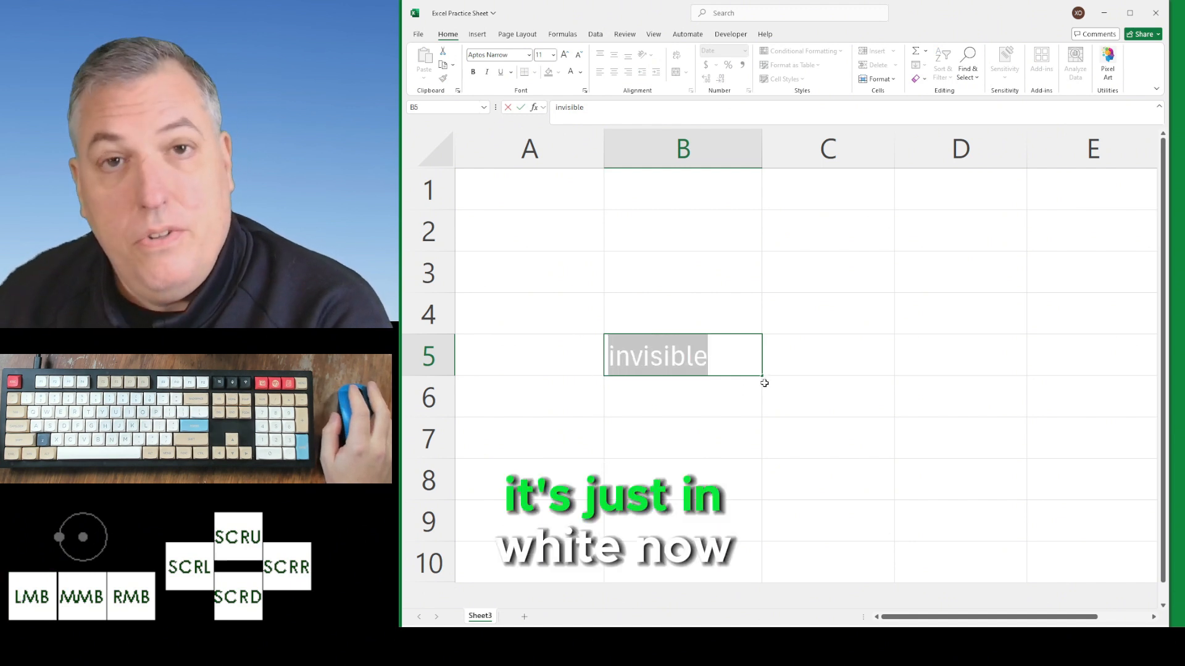
key("Return")
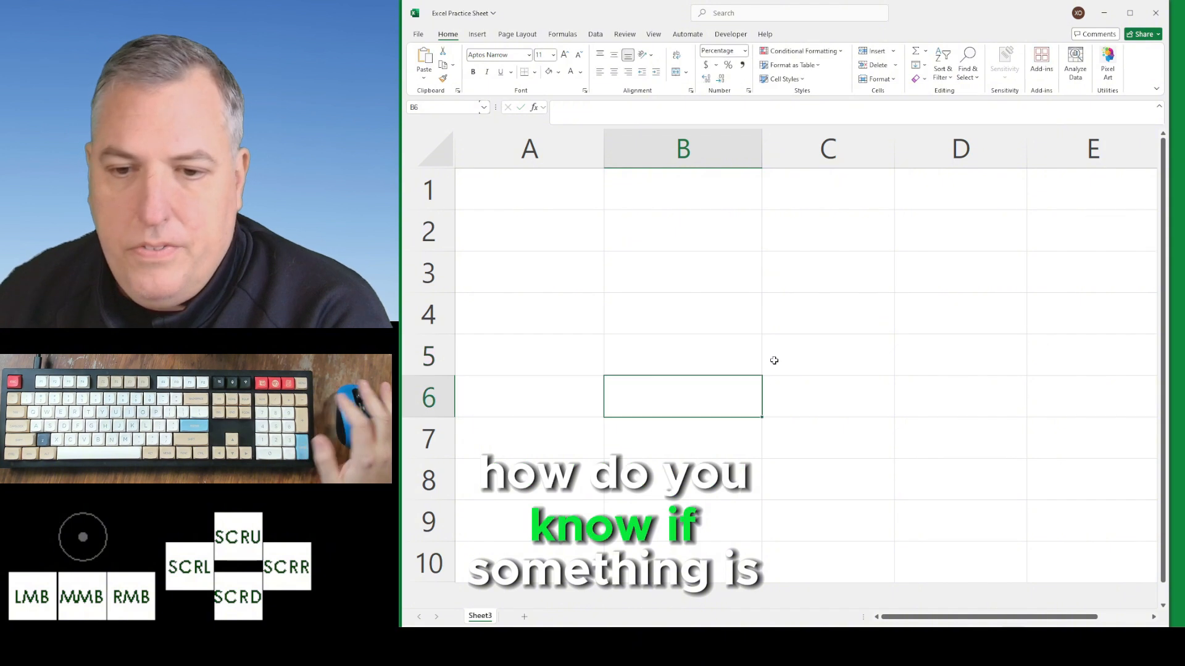
key("Up")
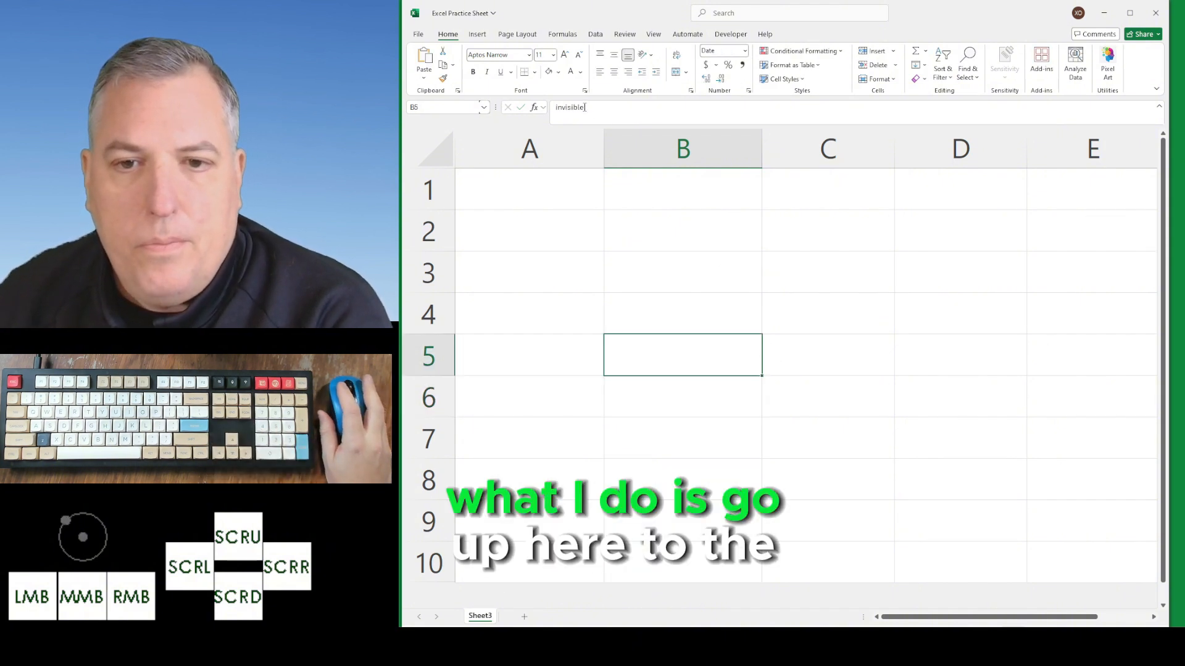
double_click(636, 109)
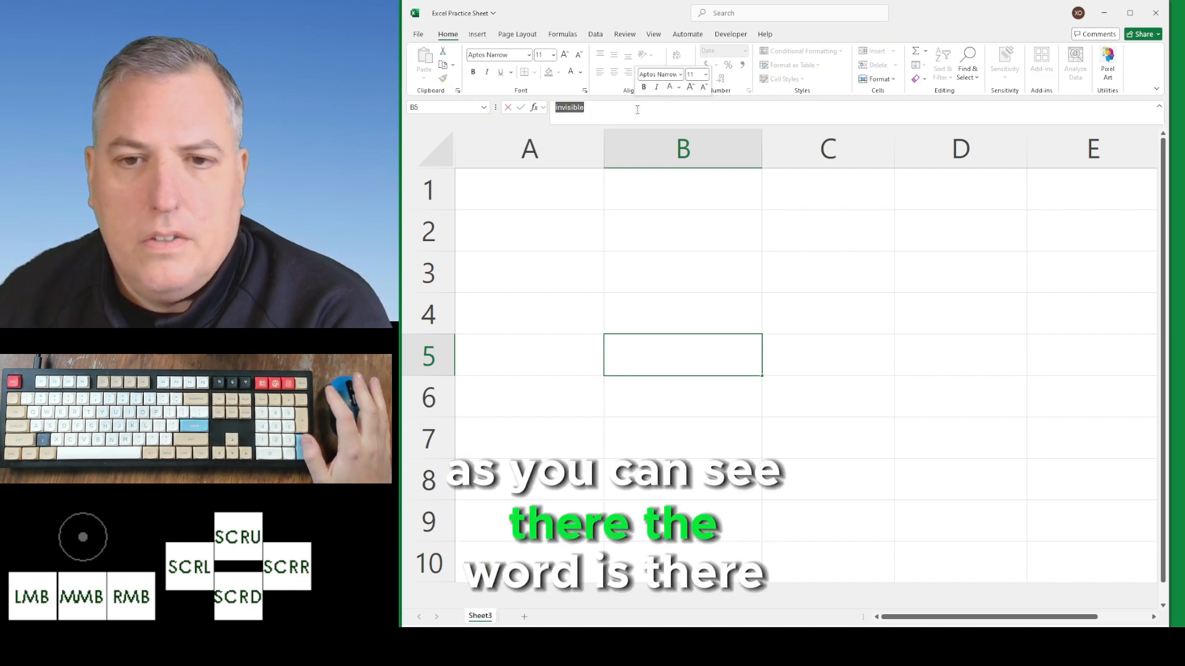
key("Return")
Fill the background of cell B5 with black, and undo that fill
left_click(666, 358)
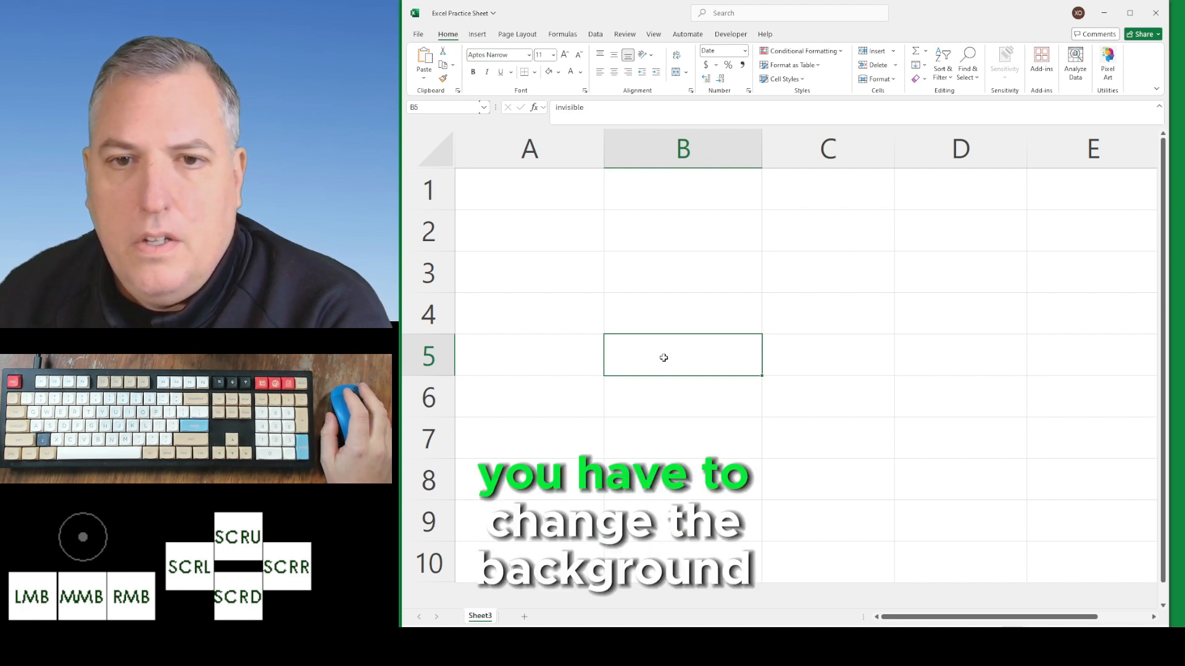
left_click(560, 74)
left_click(560, 122)
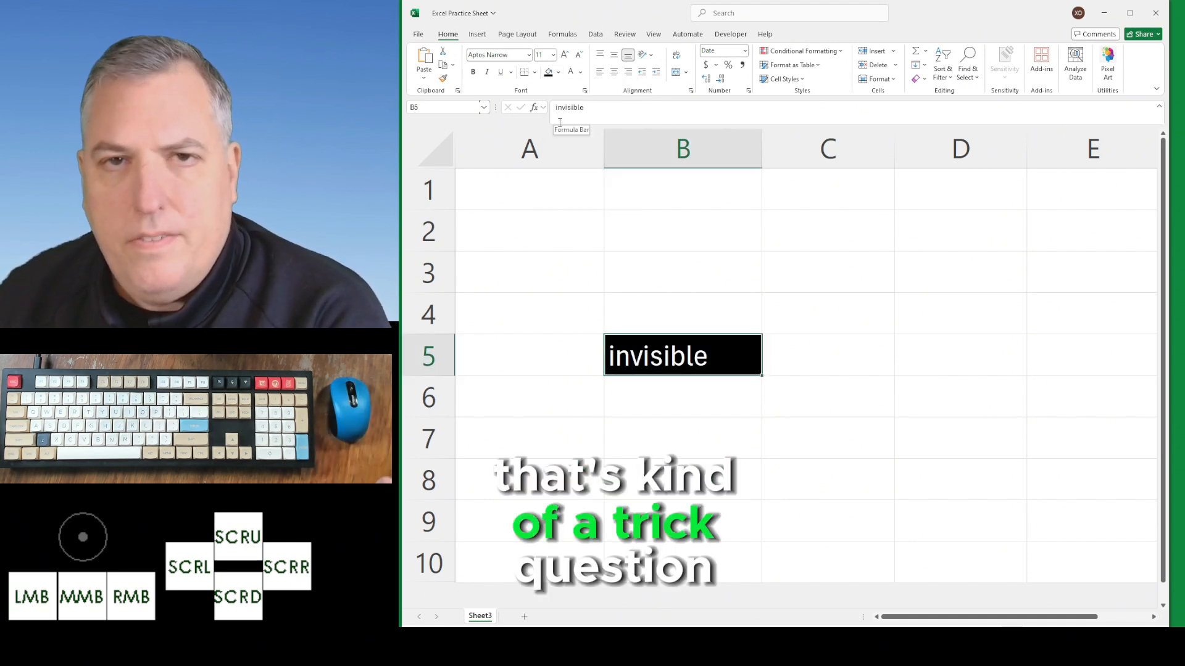
key("ctrl+z")
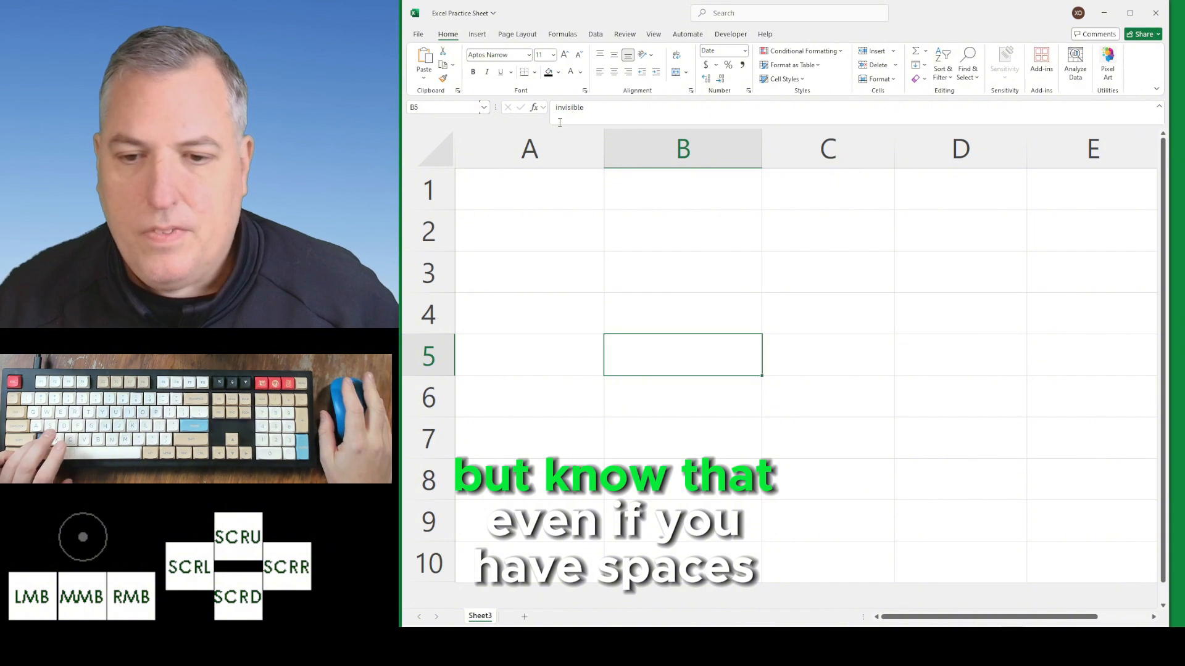
Enter only blank spaces in cell B6
left_click(697, 389)
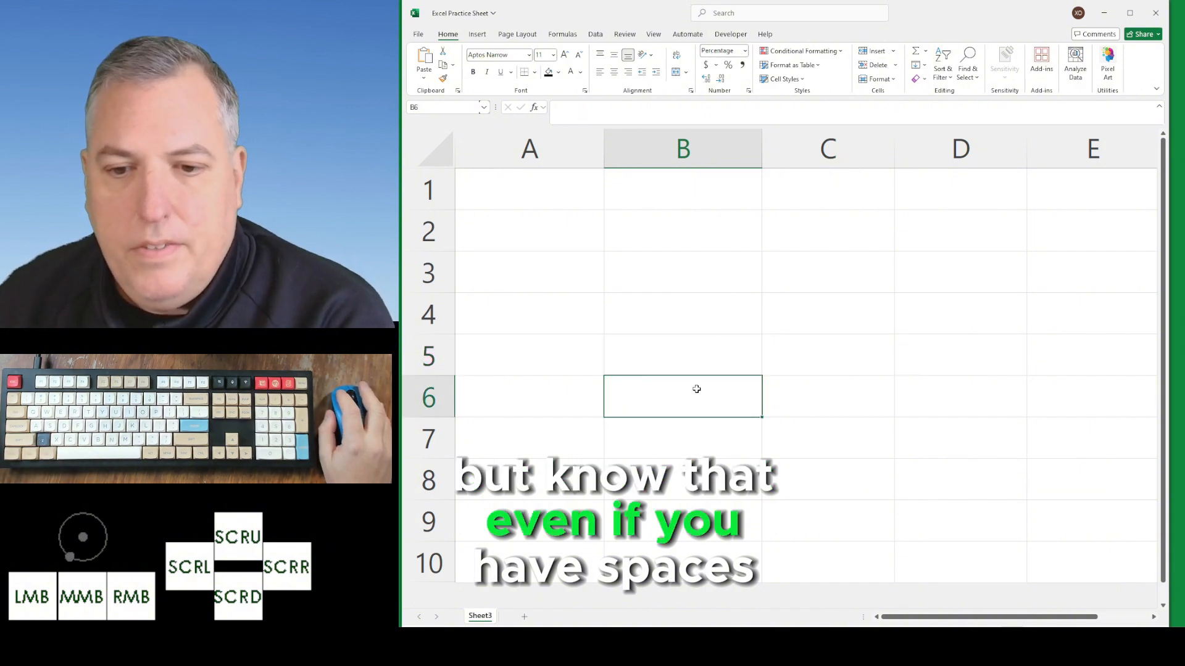
double_click(696, 390)
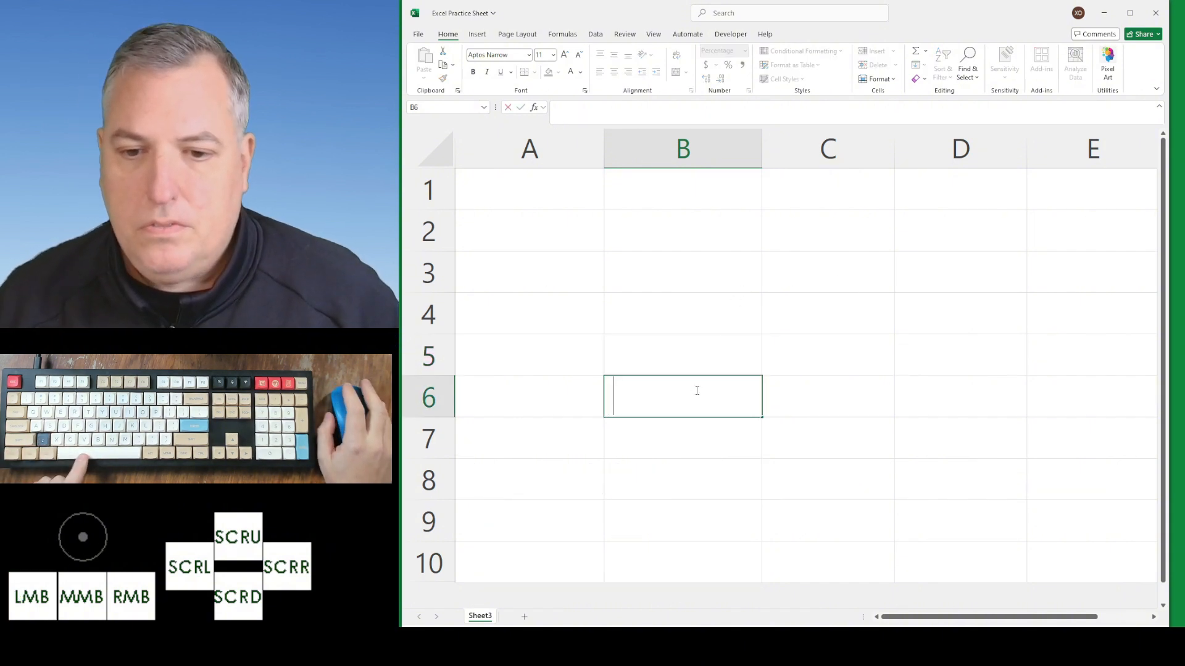
key("Return")
Check cell B6 for blank spaces by highlighting its content in the formula bar
left_click(683, 391)
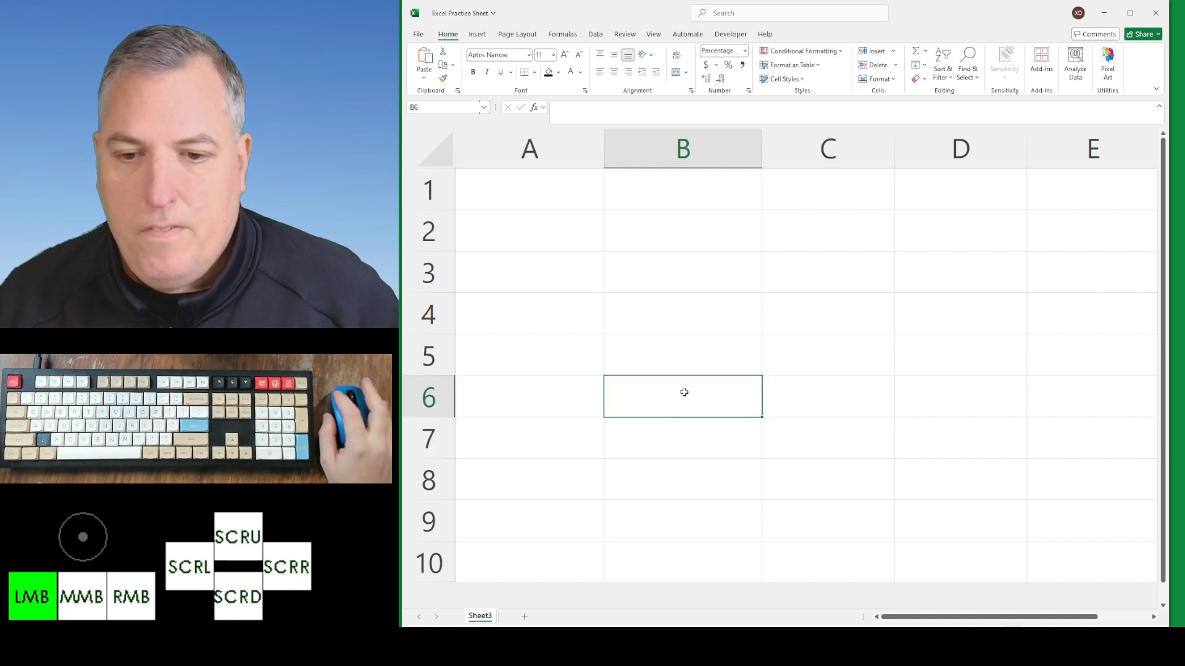
left_click(651, 108)
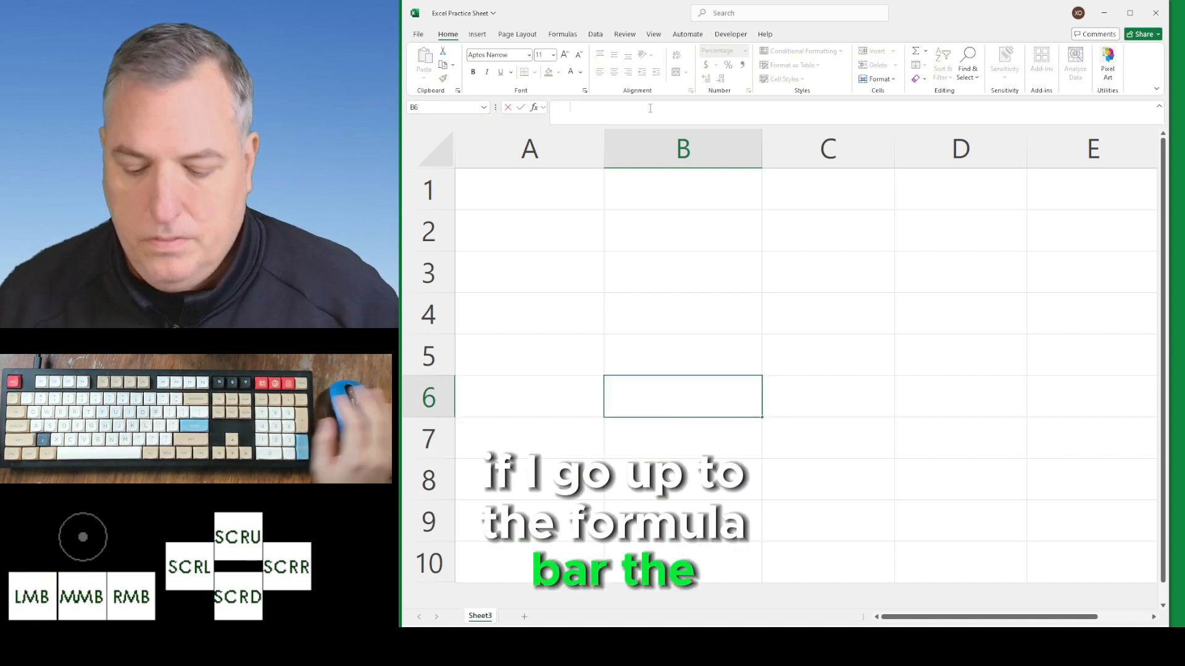
left_click_drag(650, 108, 551, 106)
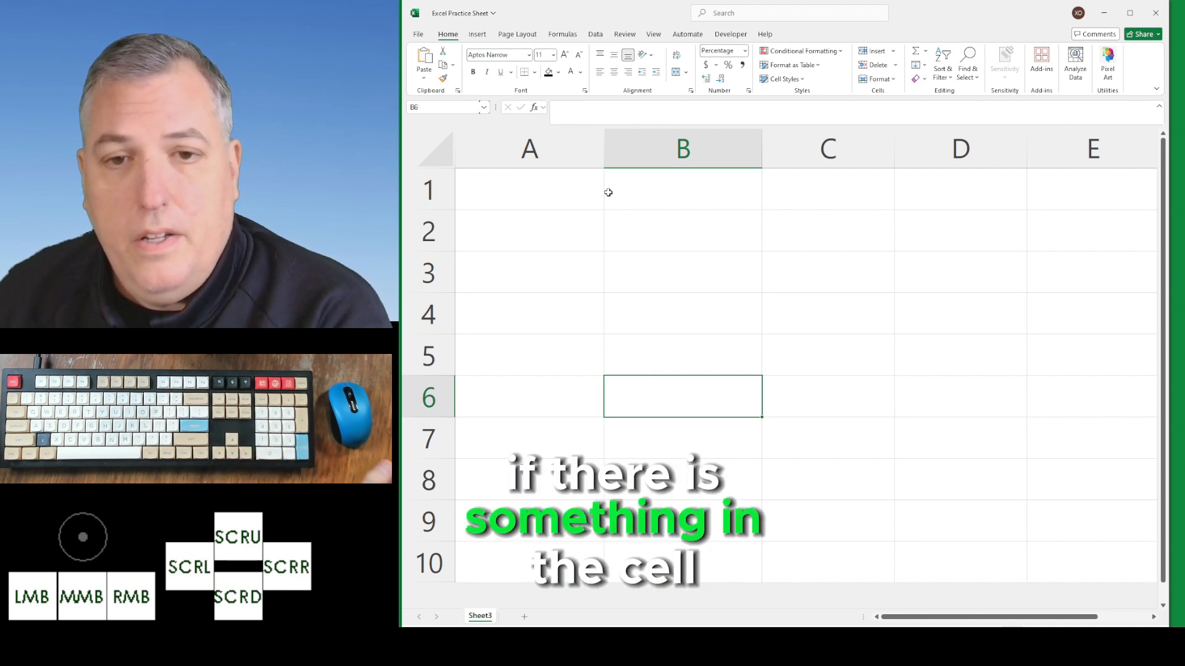
left_click(571, 113)
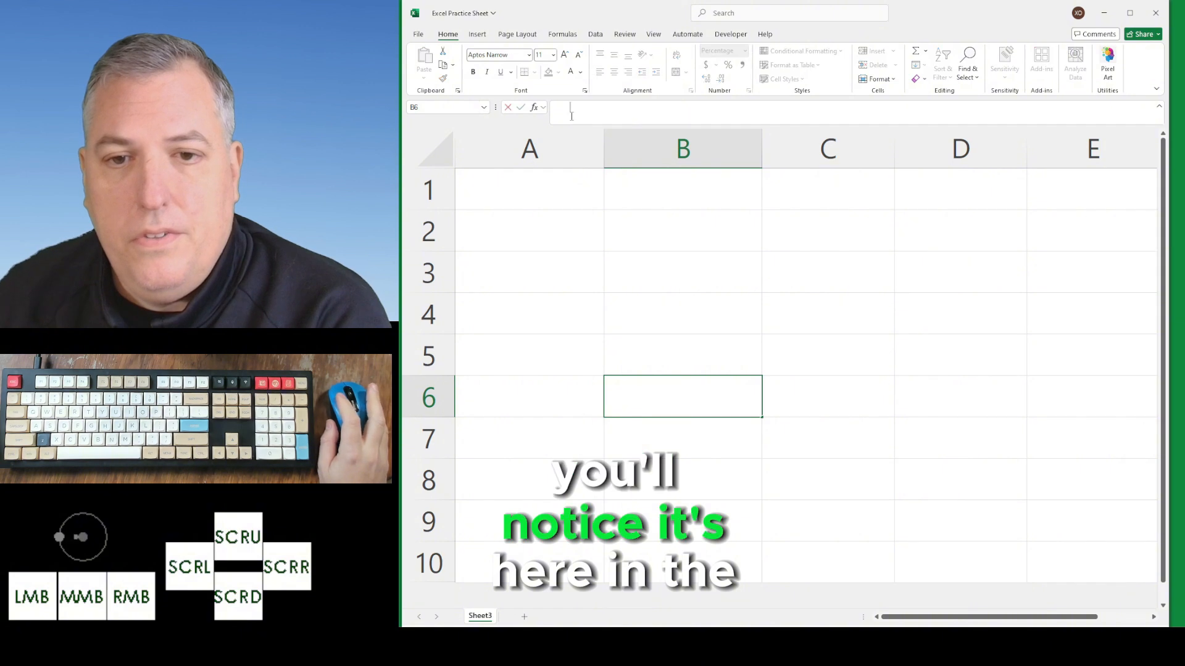
left_click_drag(591, 110, 541, 115)
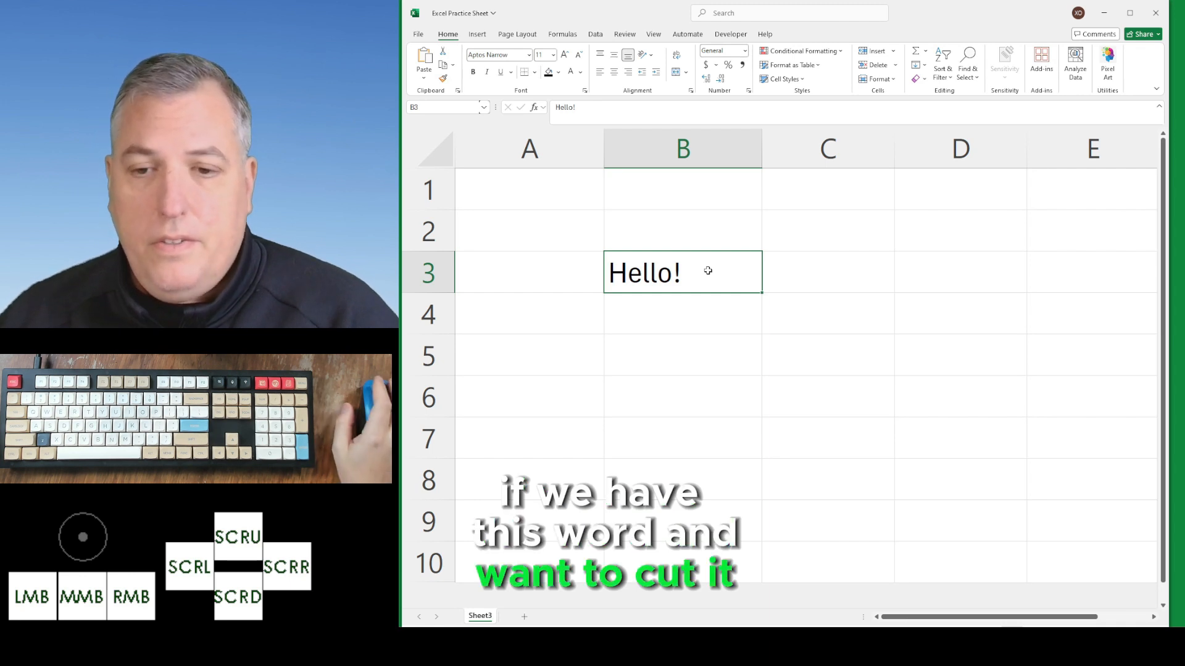
Cut the text "Hello!" from cell B3, paste it into cell D5, and check the source cell
right_click(708, 271)
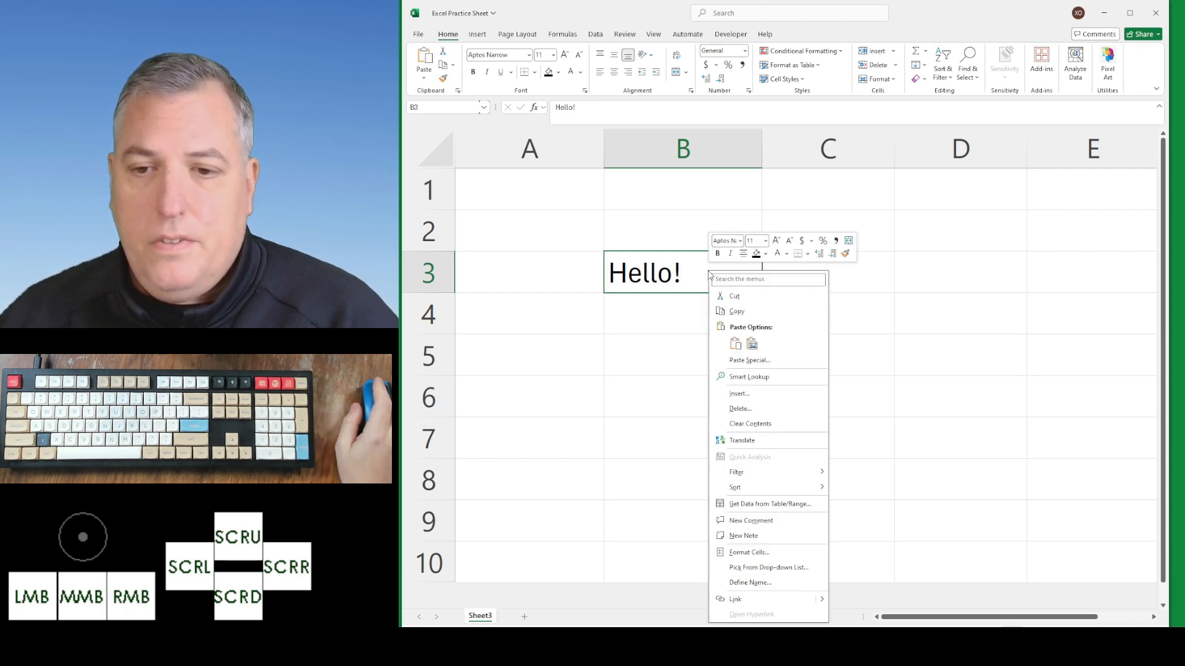
right_click(679, 272)
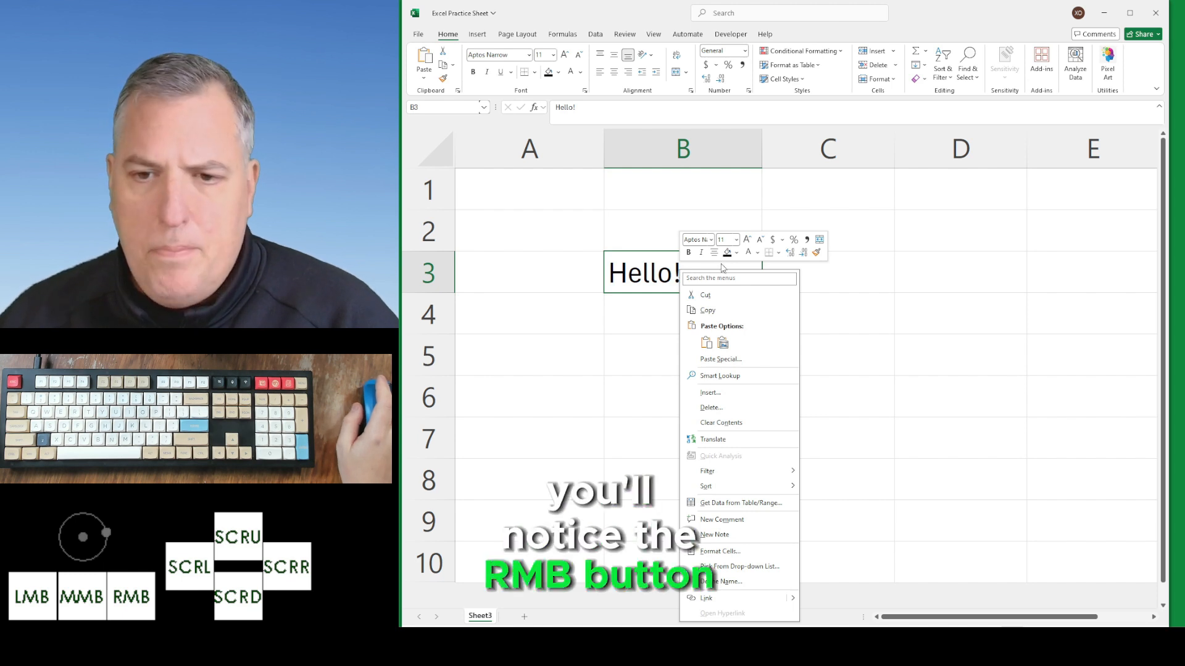
right_click(659, 272)
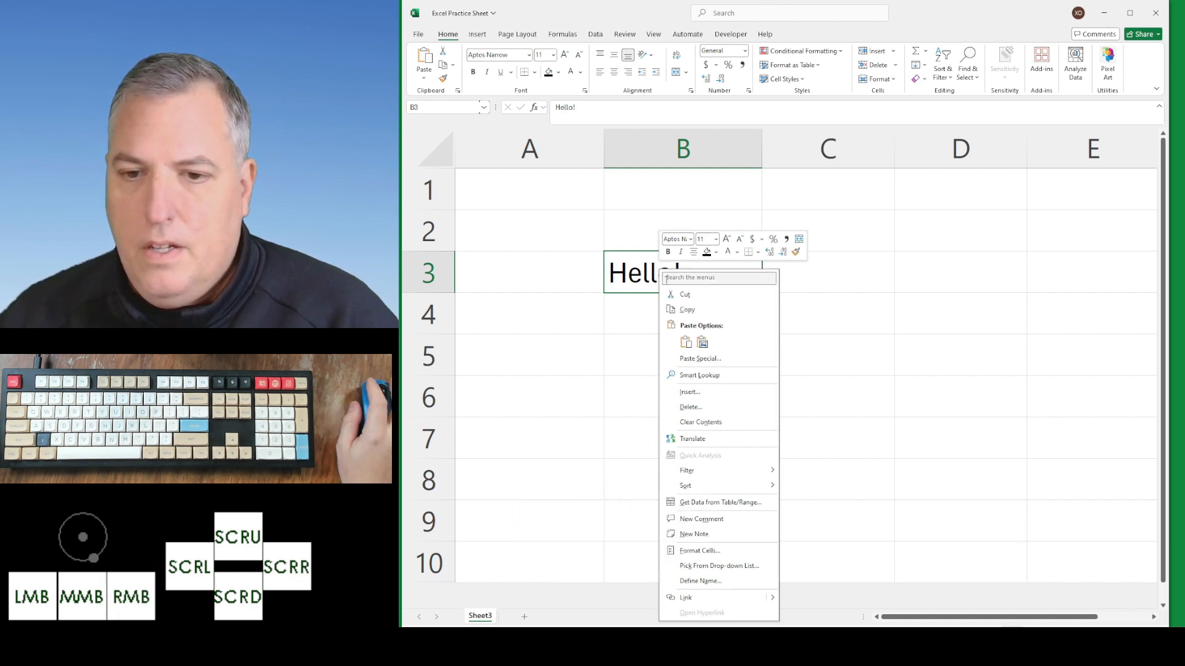
left_click(674, 294)
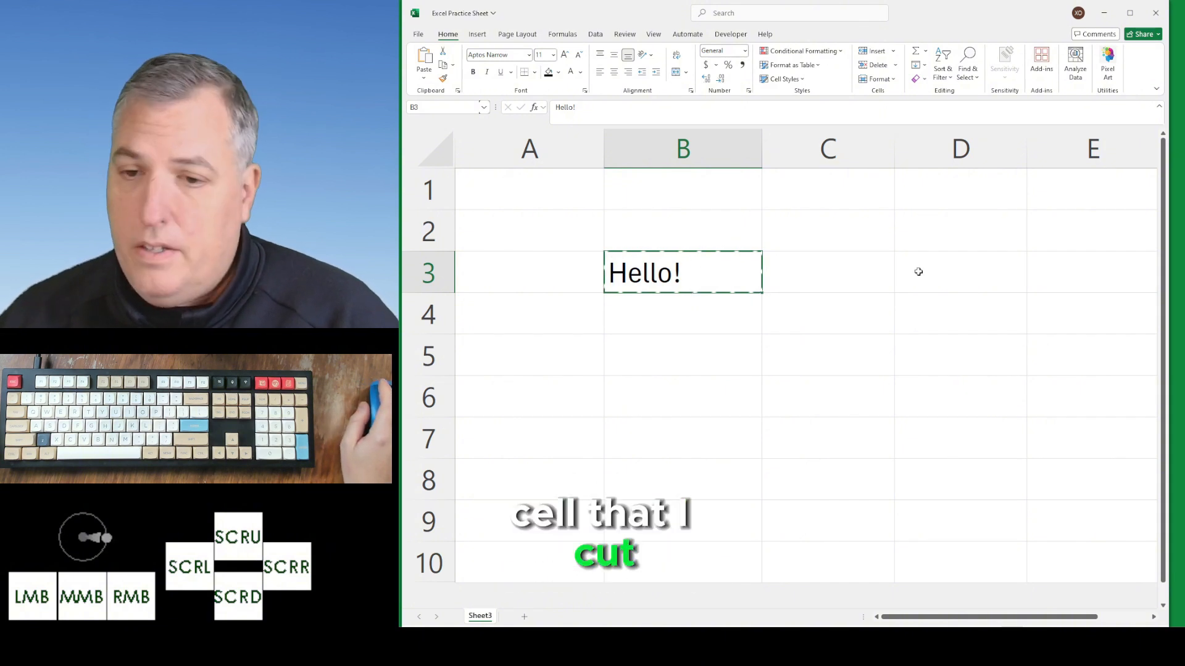
right_click(949, 365)
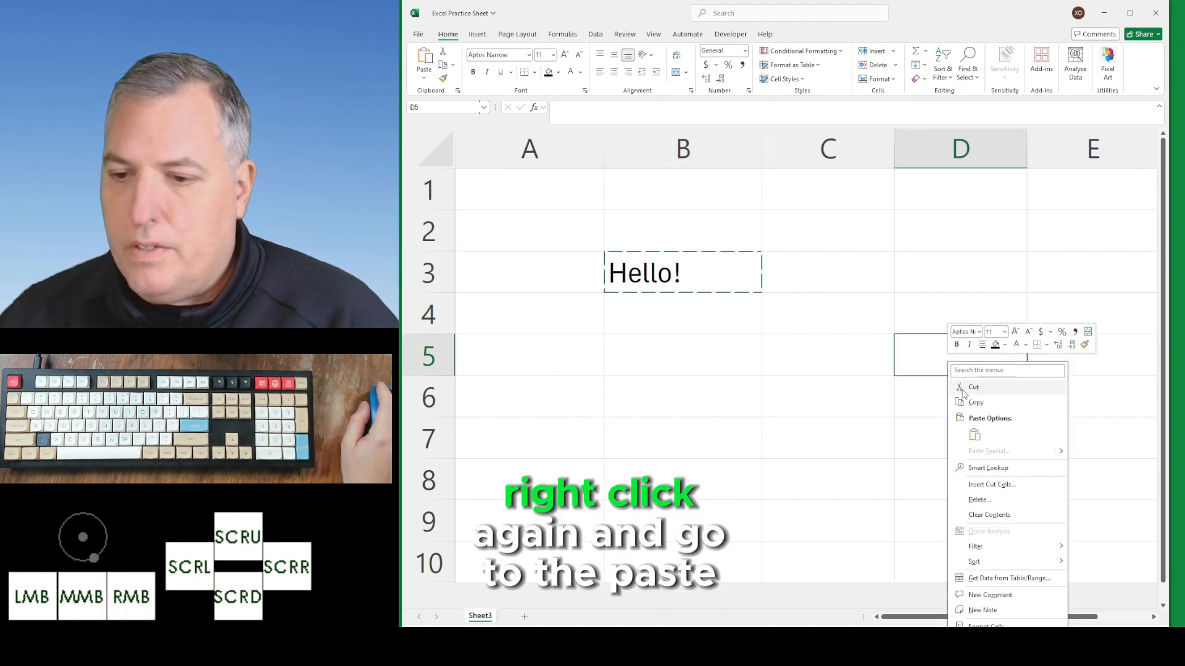
left_click(974, 435)
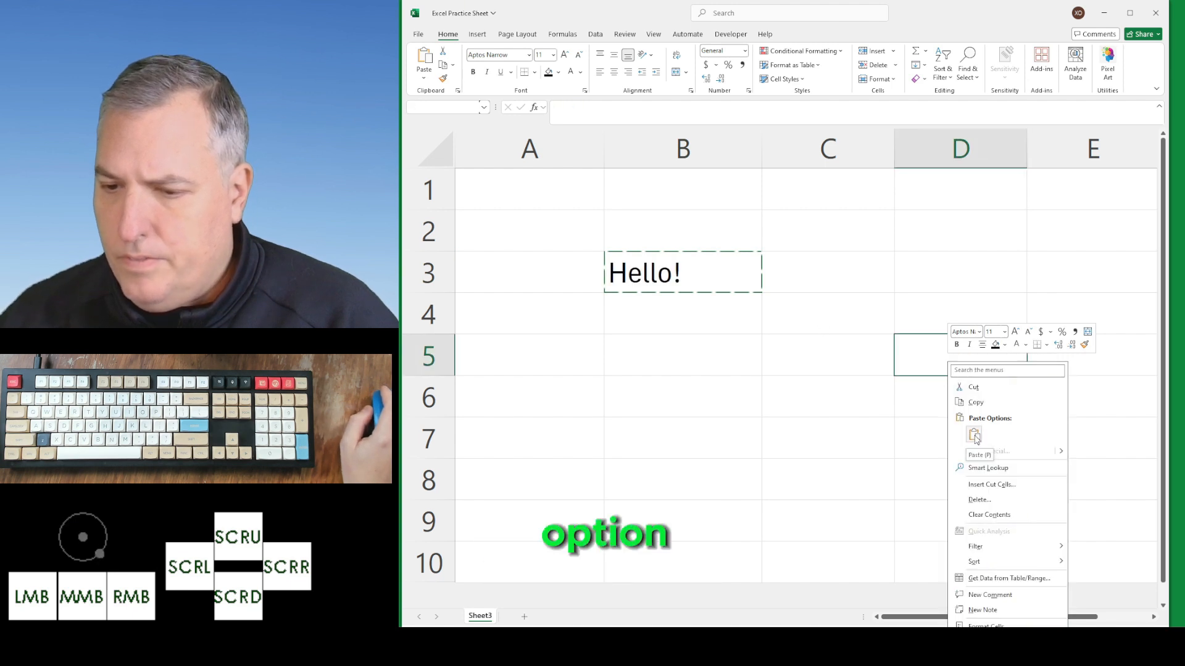
left_click(975, 434)
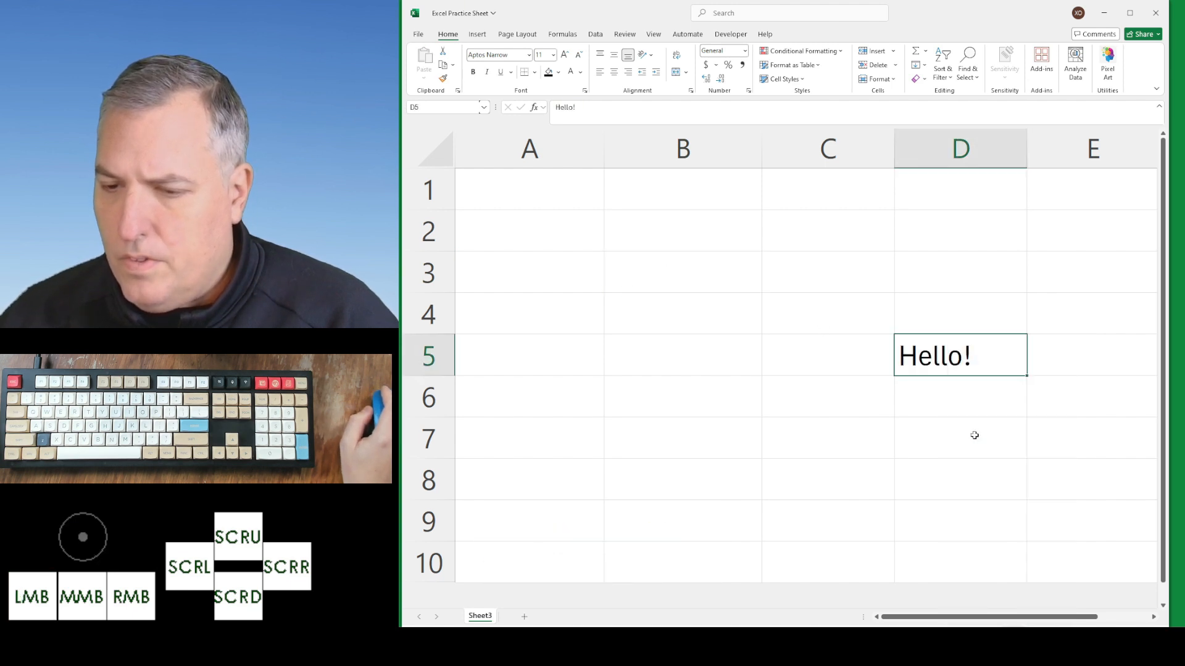
left_click(709, 270)
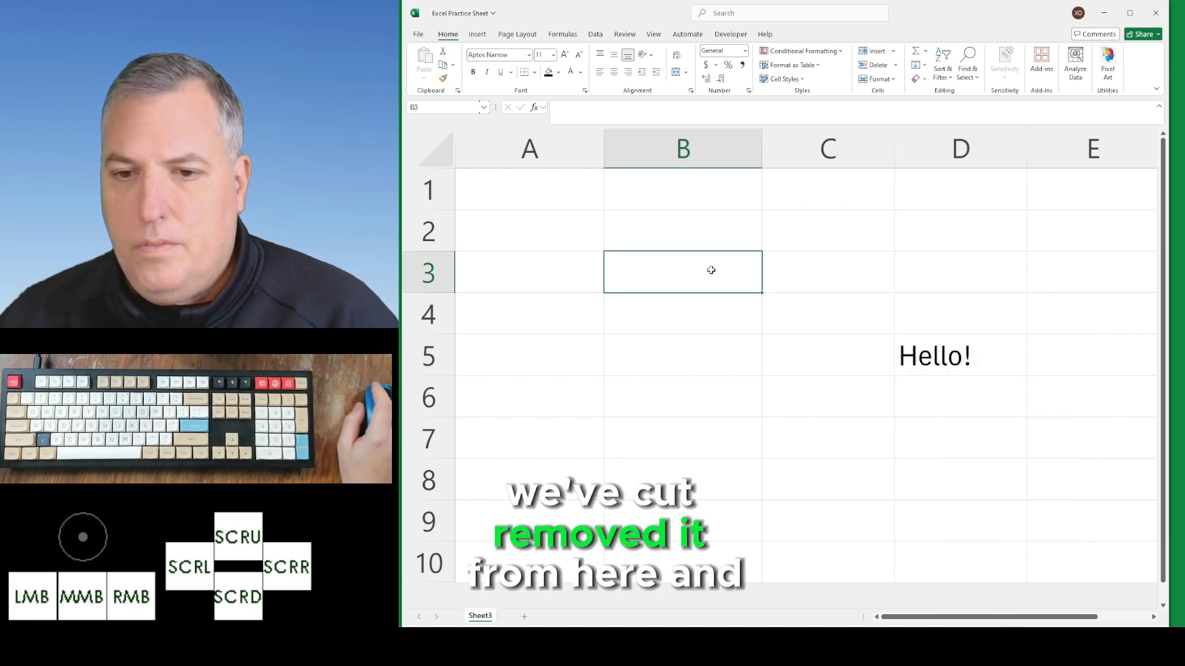
Copy the text "Hello!" from cell D5 and paste it into cell B3
left_click(936, 351)
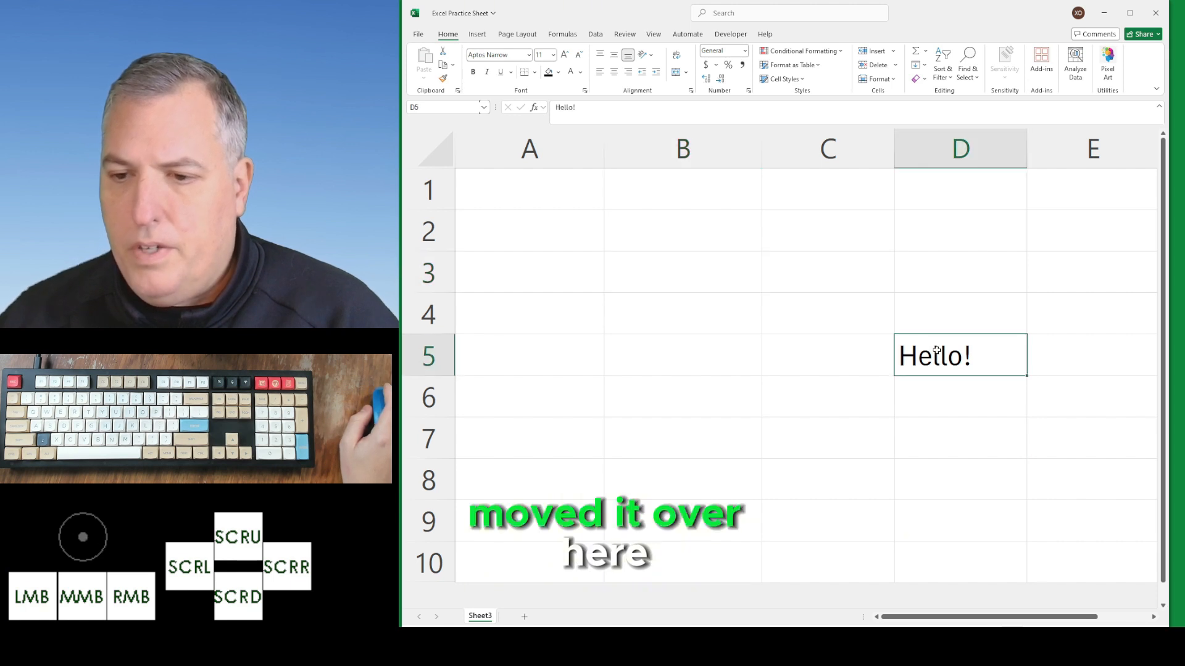
right_click(937, 351)
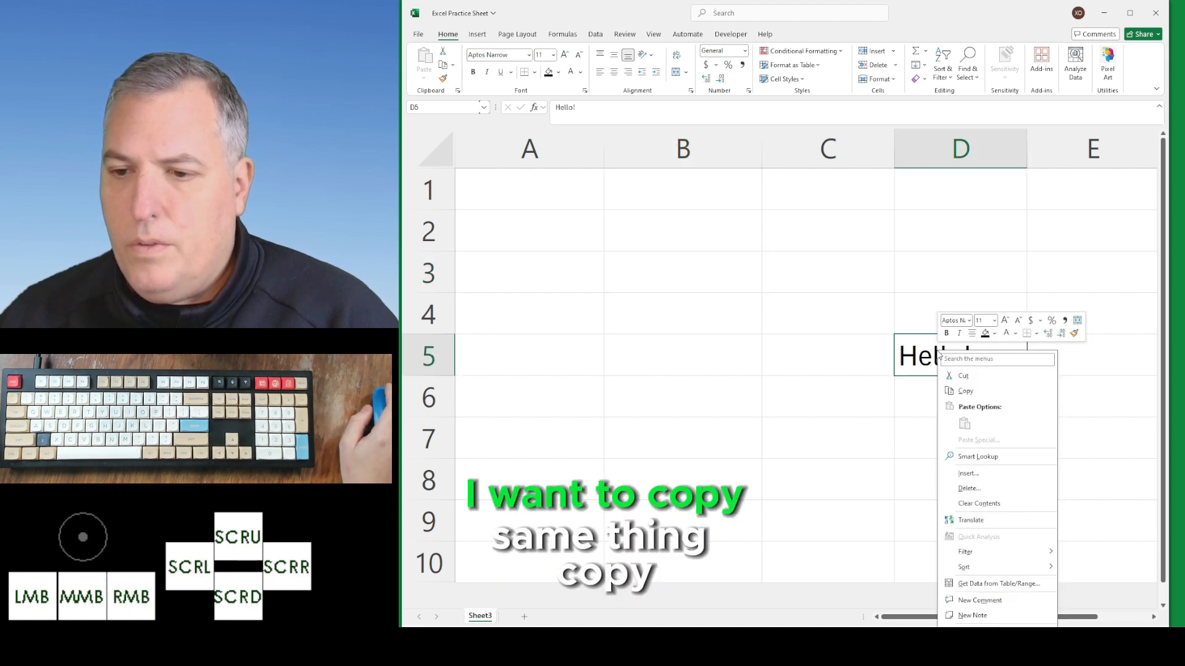
left_click(977, 394)
right_click(696, 272)
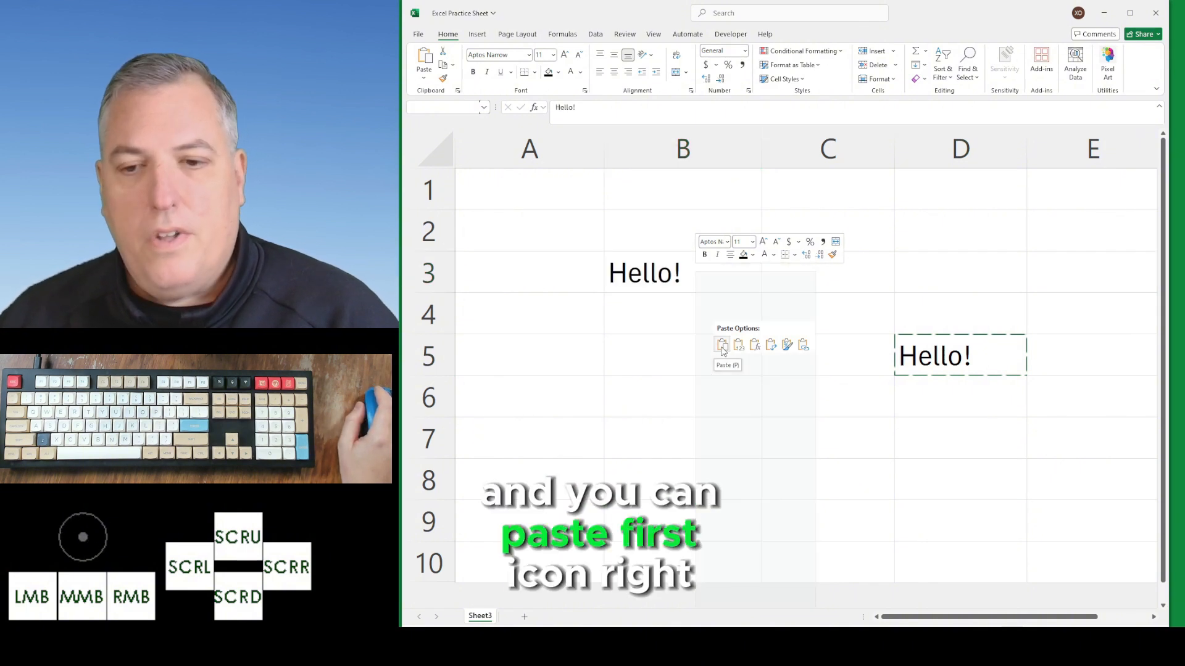
left_click(722, 345)
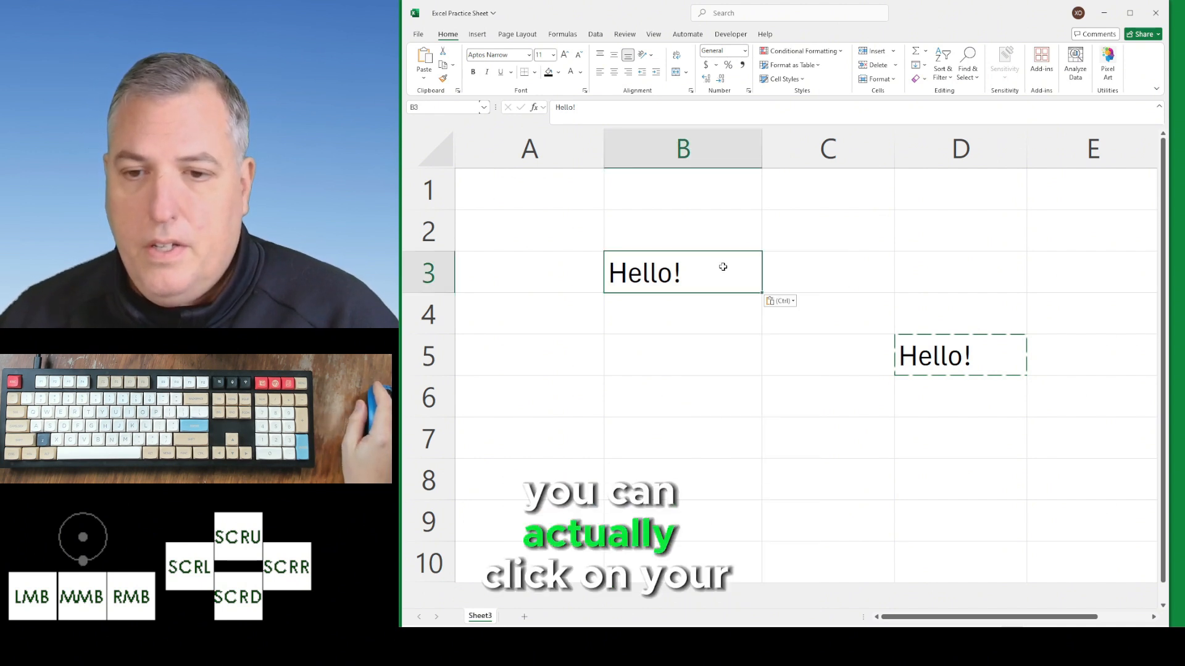
Move "Hello!" from cell B3 to cell D2, and fill it down column D through row 10
left_click(941, 275)
left_click(710, 266)
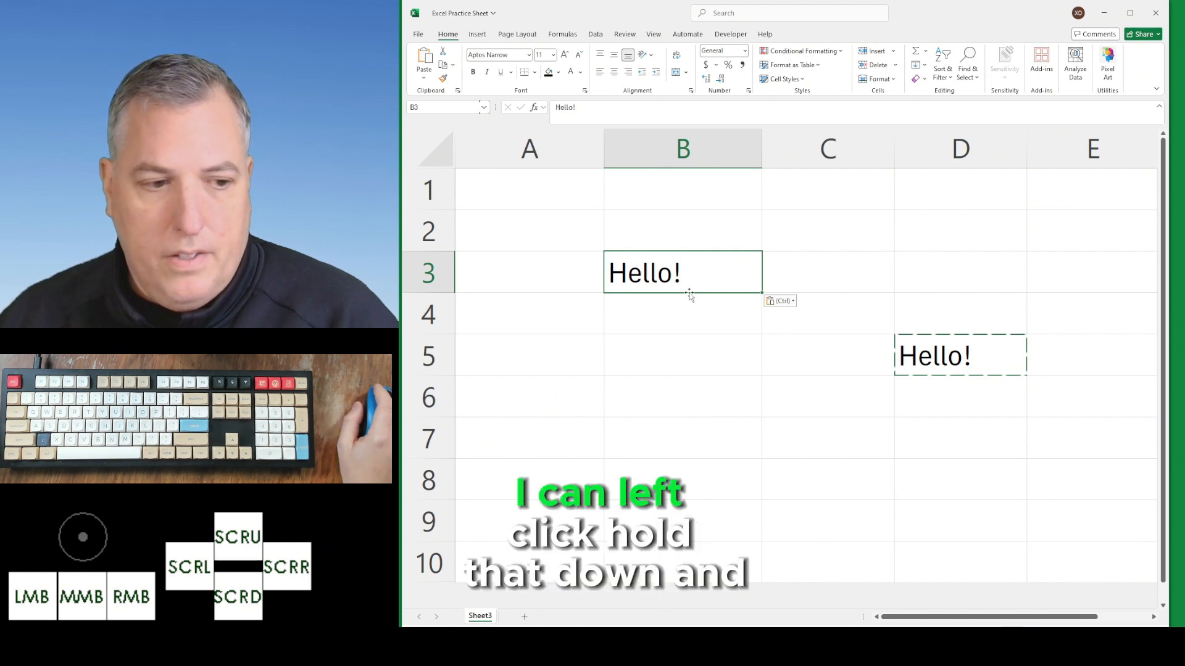
left_click_drag(690, 293, 975, 231)
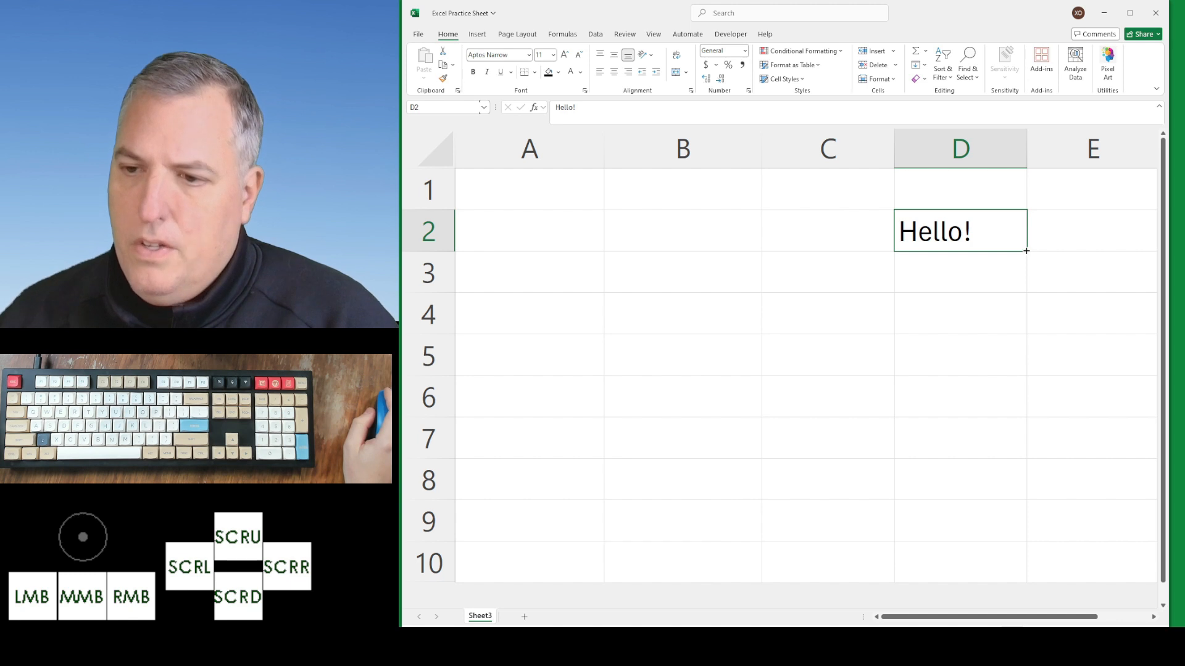
left_click_drag(1027, 251, 1019, 581)
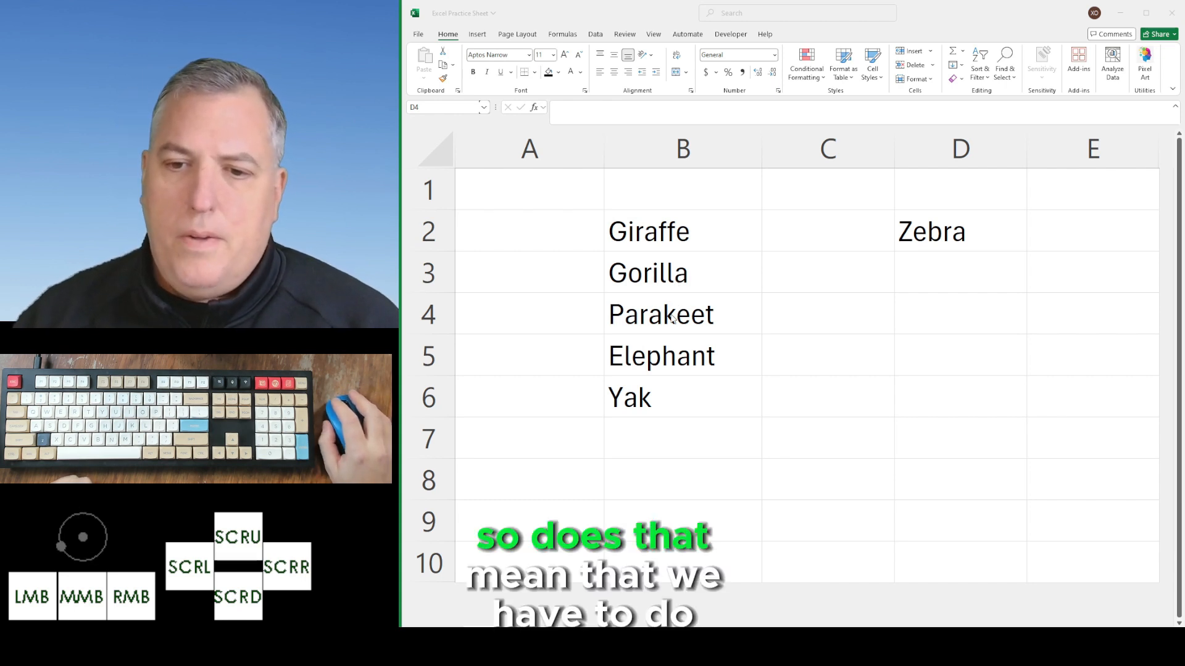
Move the list from Parakeet to Yak down one row and Zebra from D2 into B4, and undo both moves
left_click_drag(674, 317, 682, 434)
left_click(935, 247)
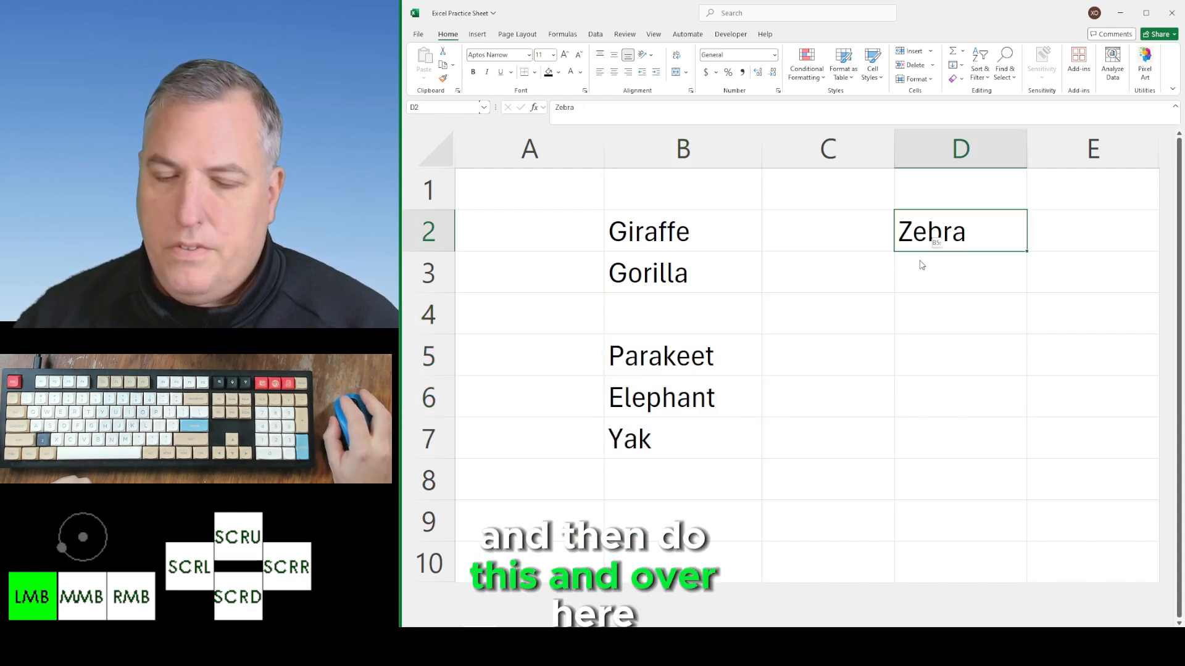
left_click_drag(921, 264, 721, 327)
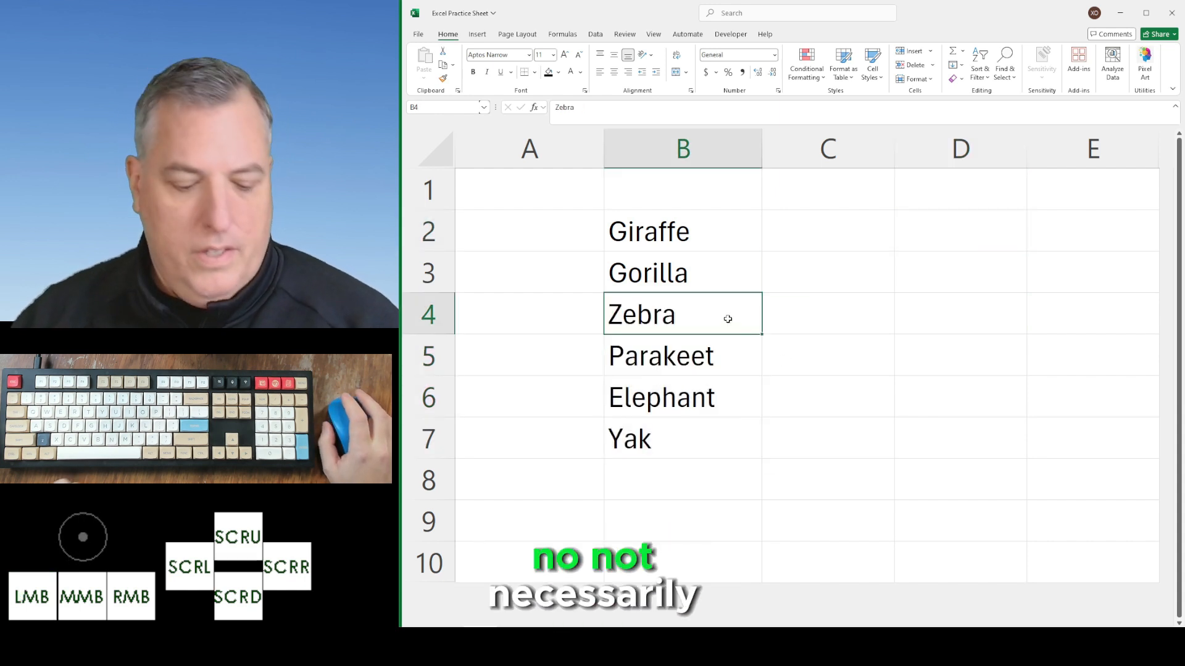
key("ctrl+z")
key("ctrl+z")
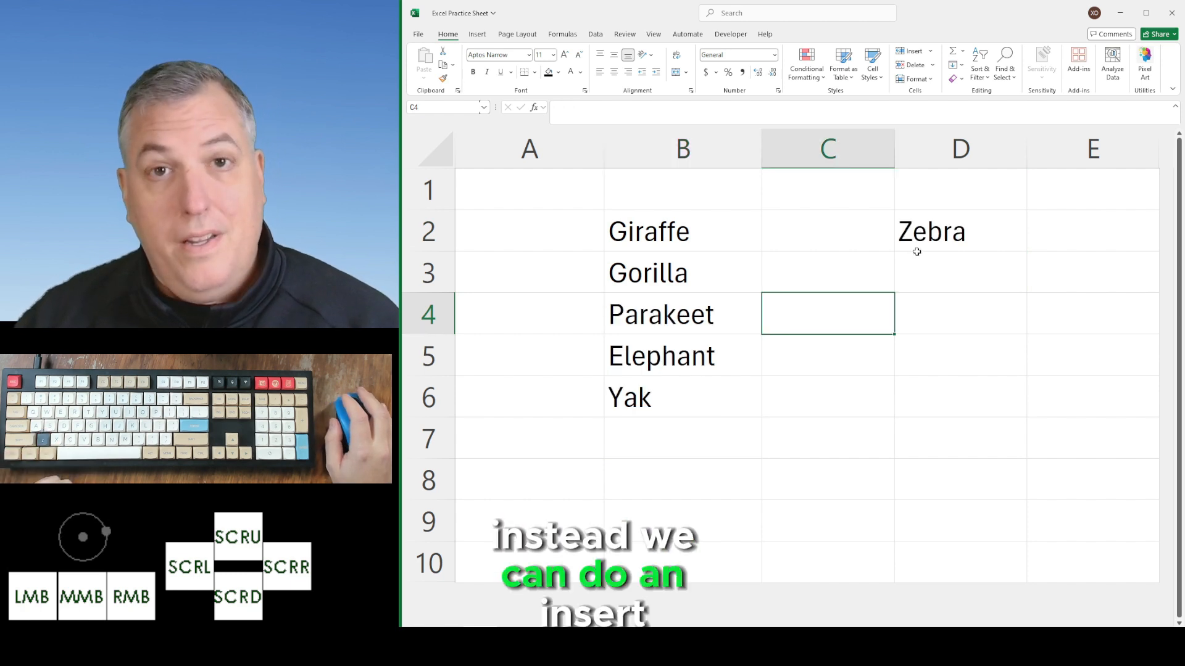
Cut Zebra from cell D2 and insert the cut cell at B4, shifting the existing cells down
right_click(960, 239)
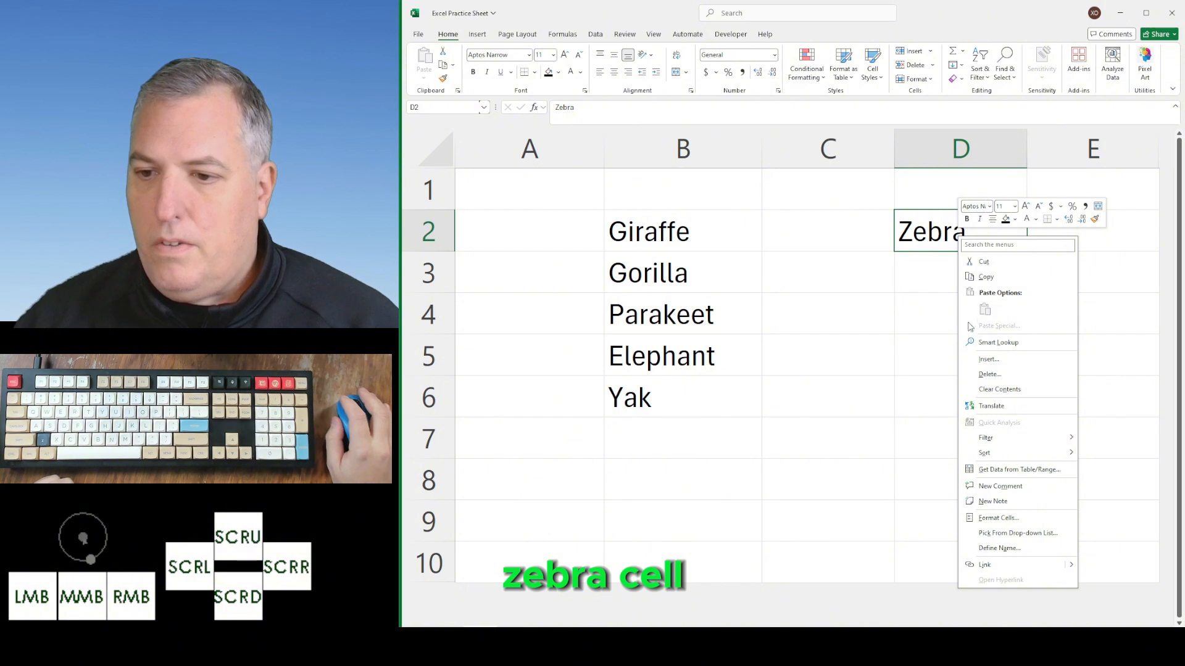
left_click(1007, 262)
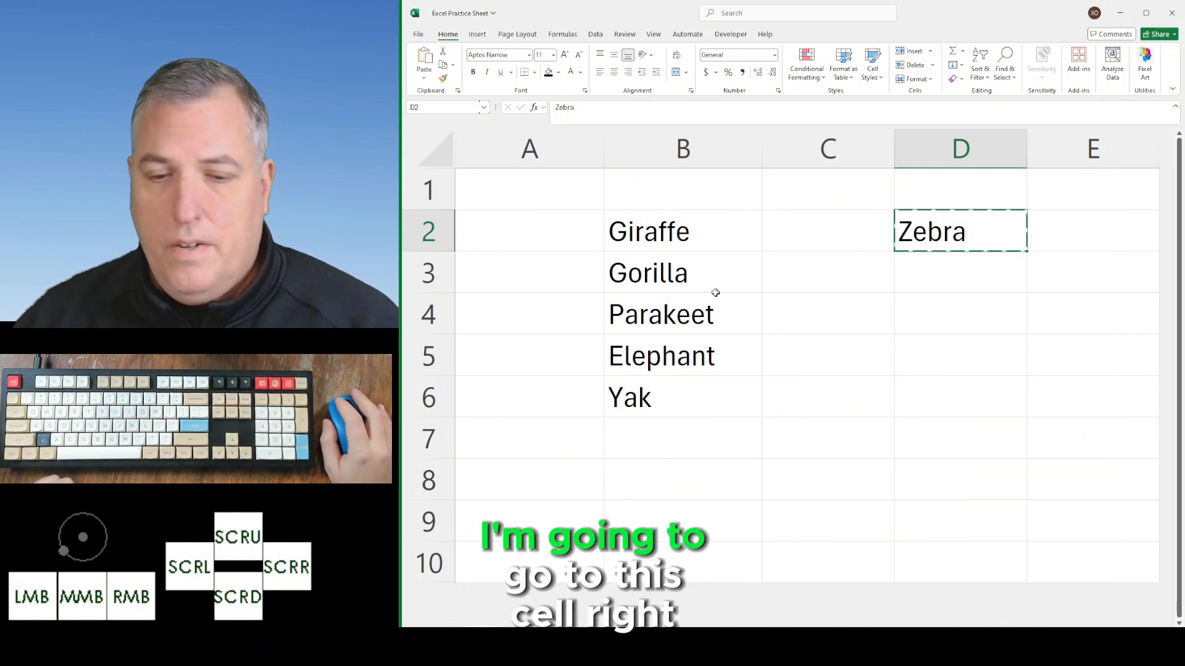
left_click(699, 311)
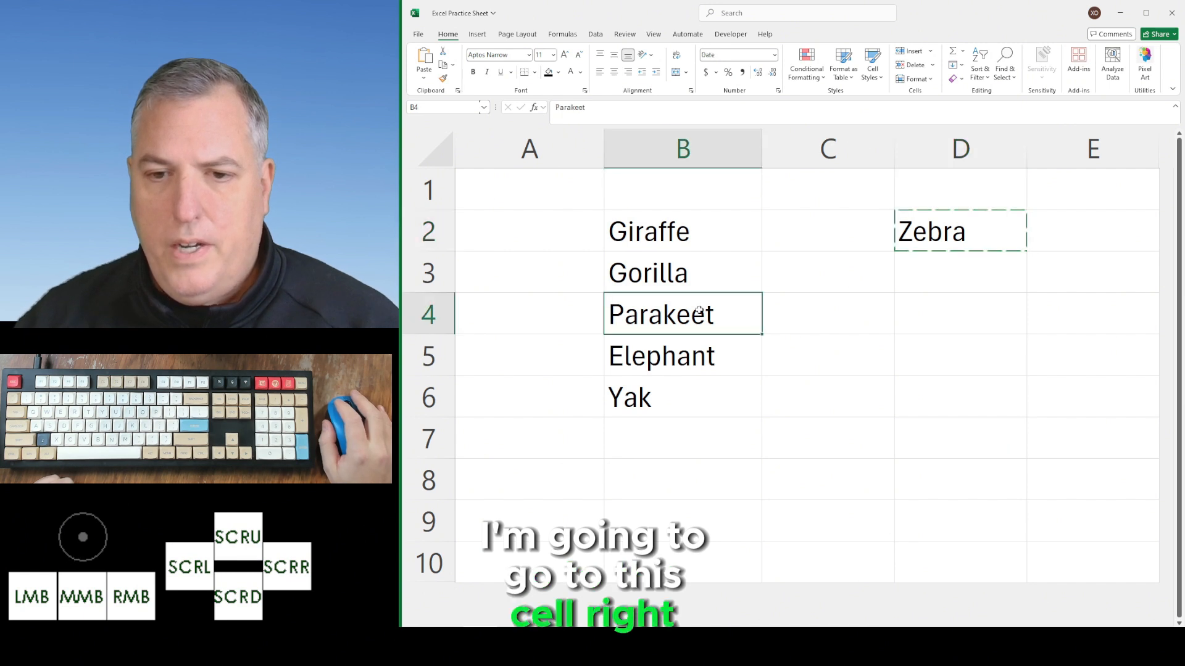
right_click(666, 324)
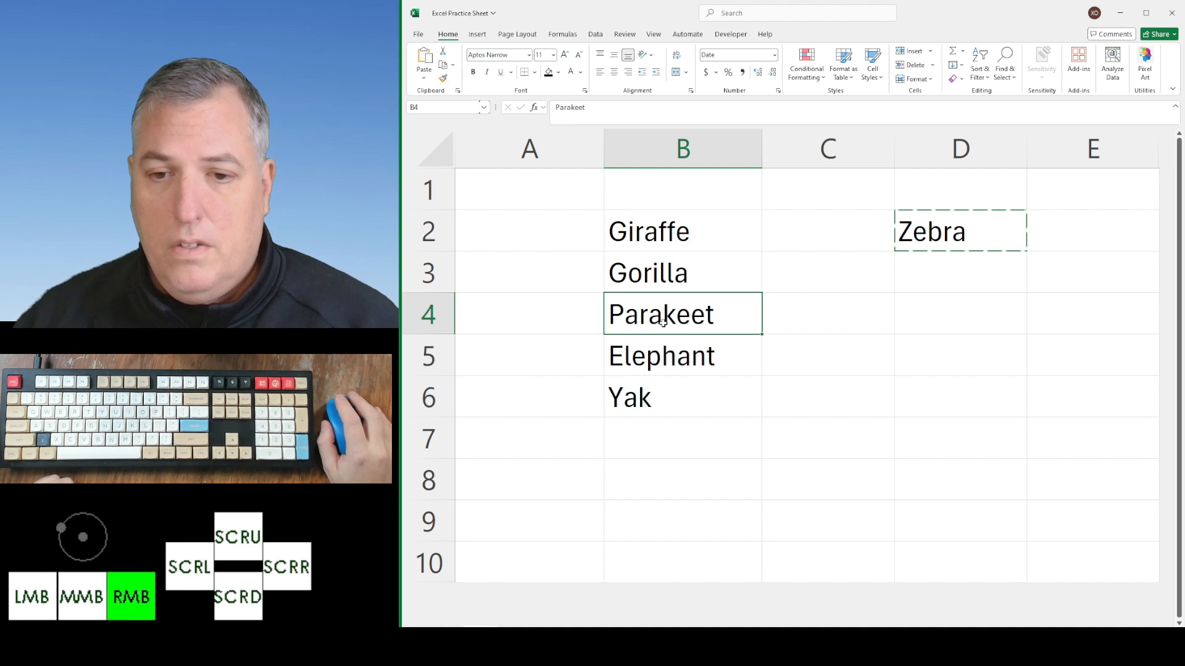
left_click(727, 447)
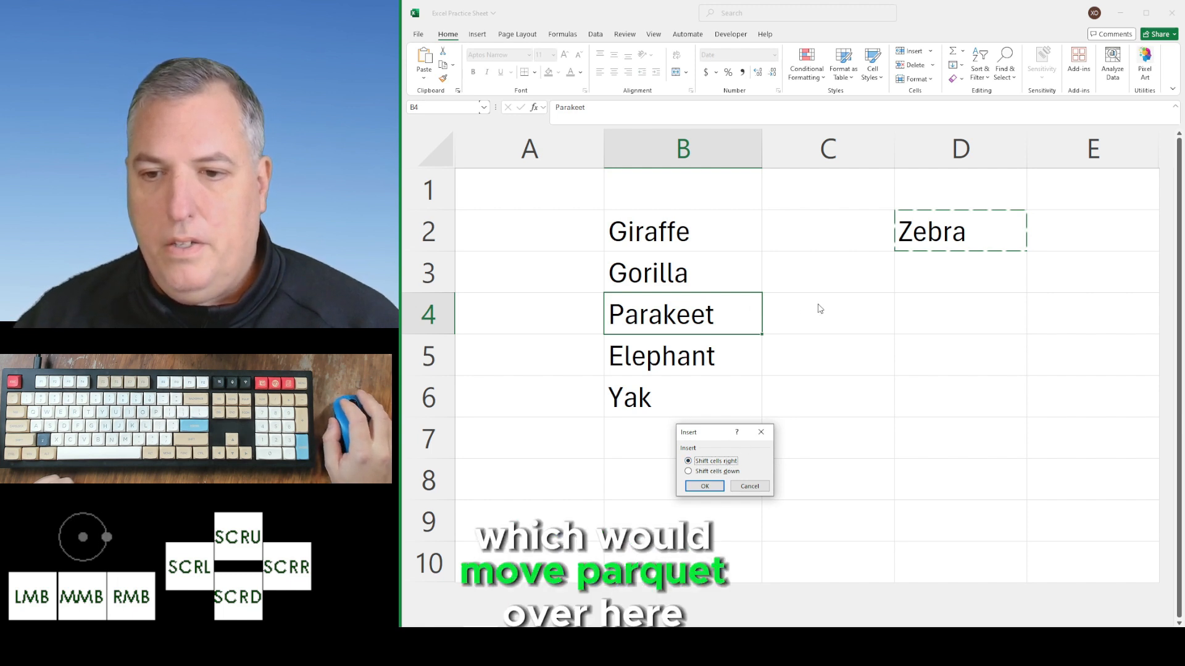
key("Escape")
right_click(735, 311)
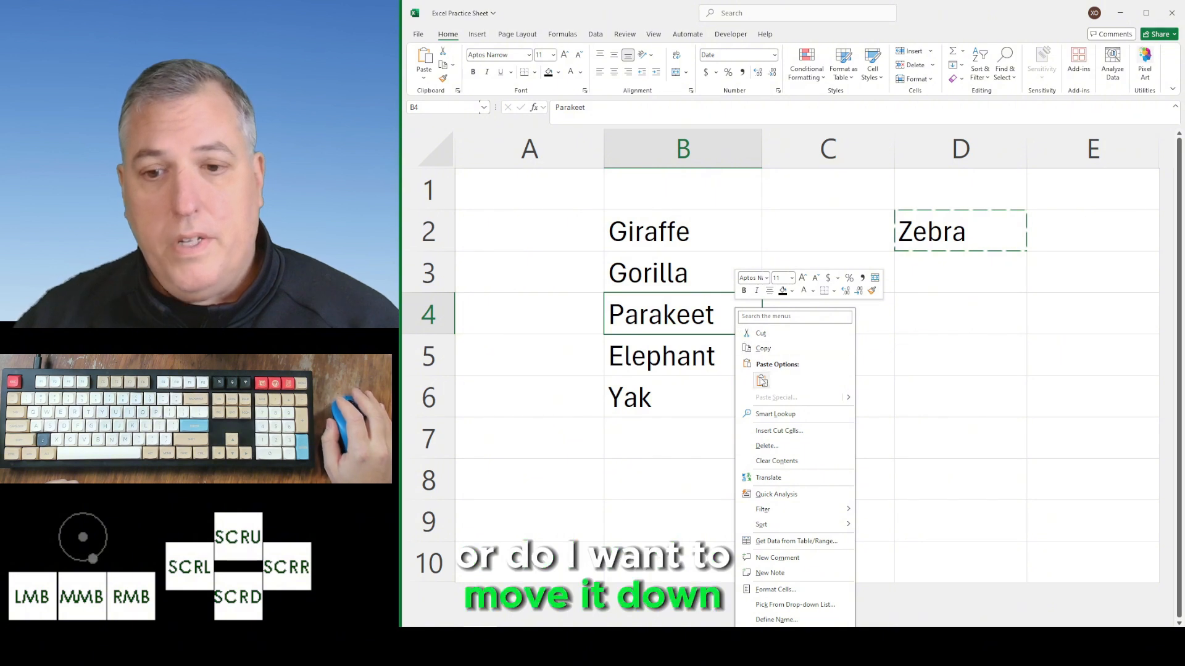
left_click(800, 431)
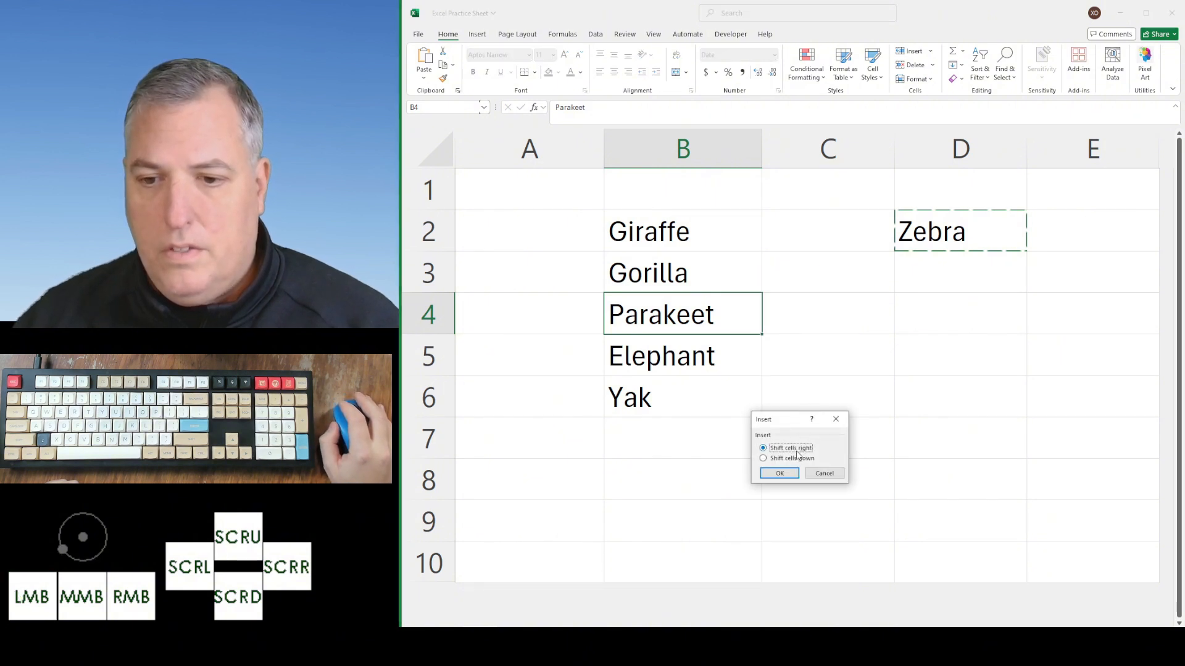
left_click(794, 458)
left_click(779, 474)
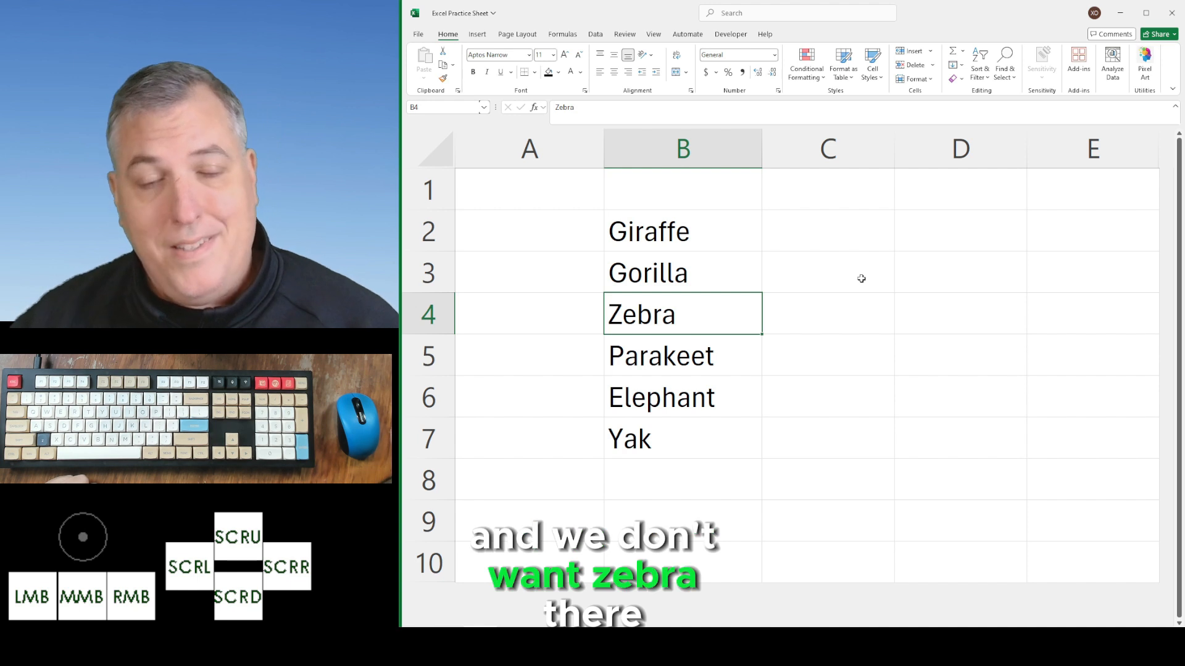
Delete only the text Zebra from cell B4, and undo that deletion
key("Delete")
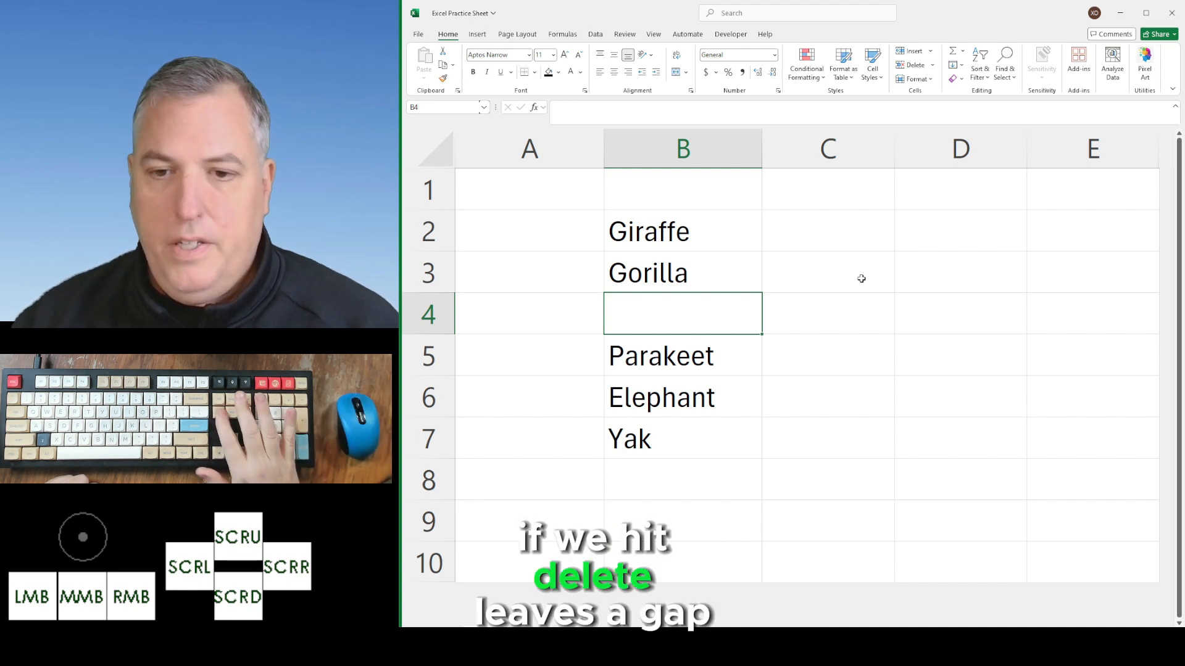
key("ctrl+z")
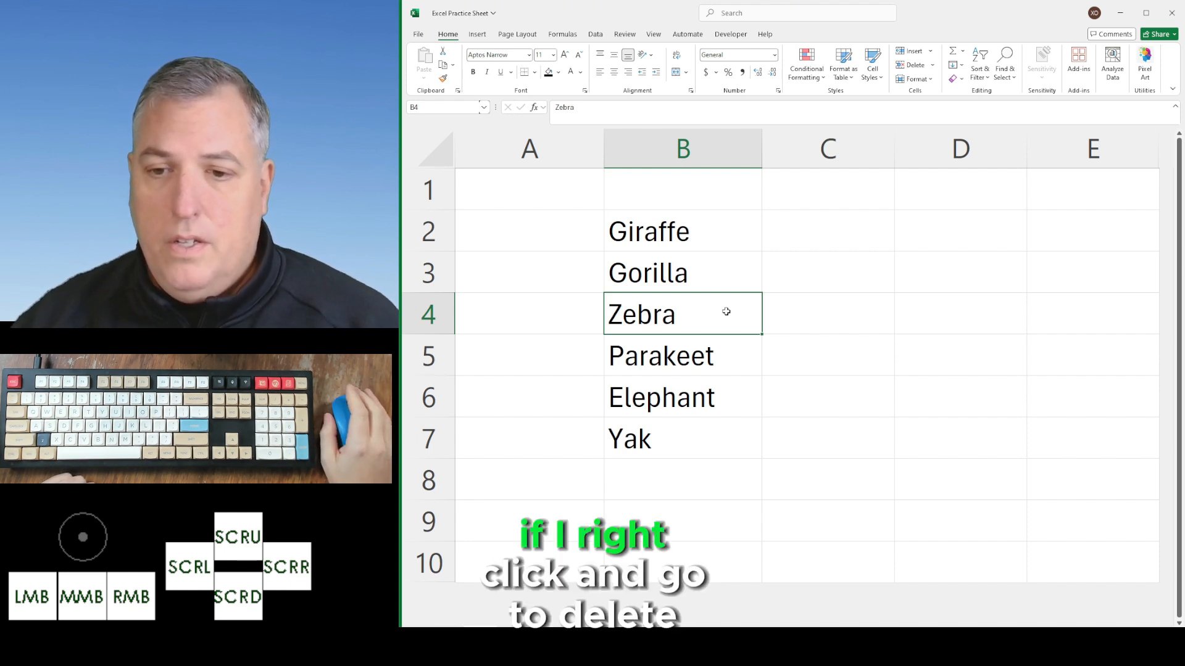
Delete the whole cell B4 containing Zebra with the cells below shifted up, and undo that deletion
right_click(726, 311)
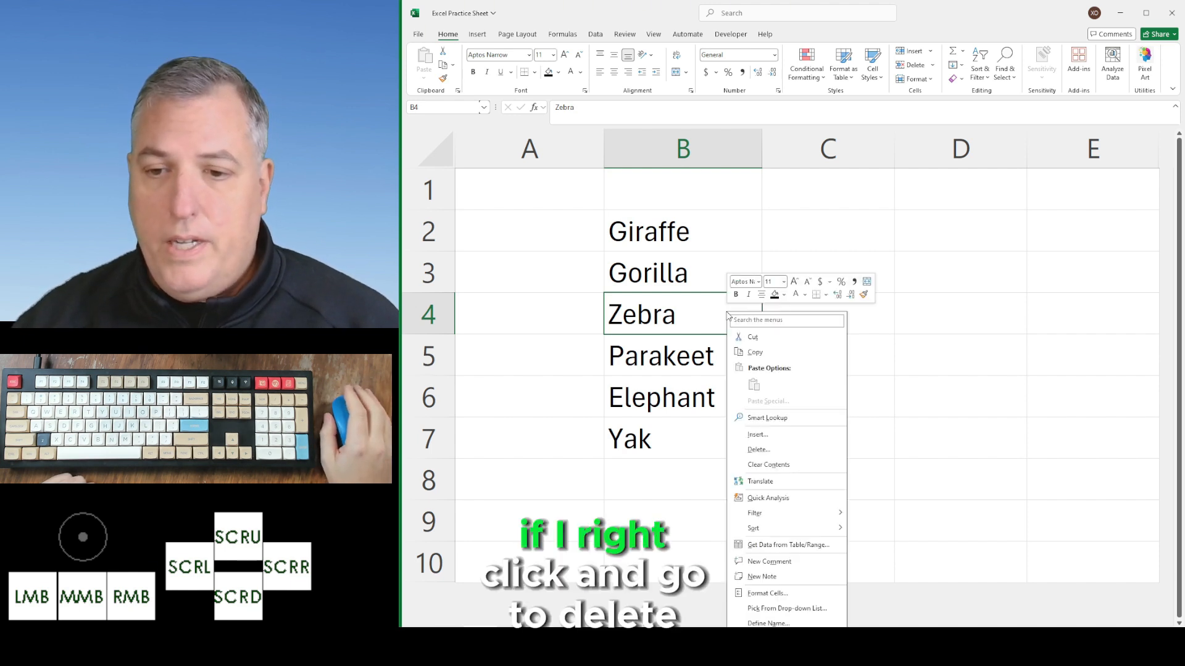
left_click(778, 452)
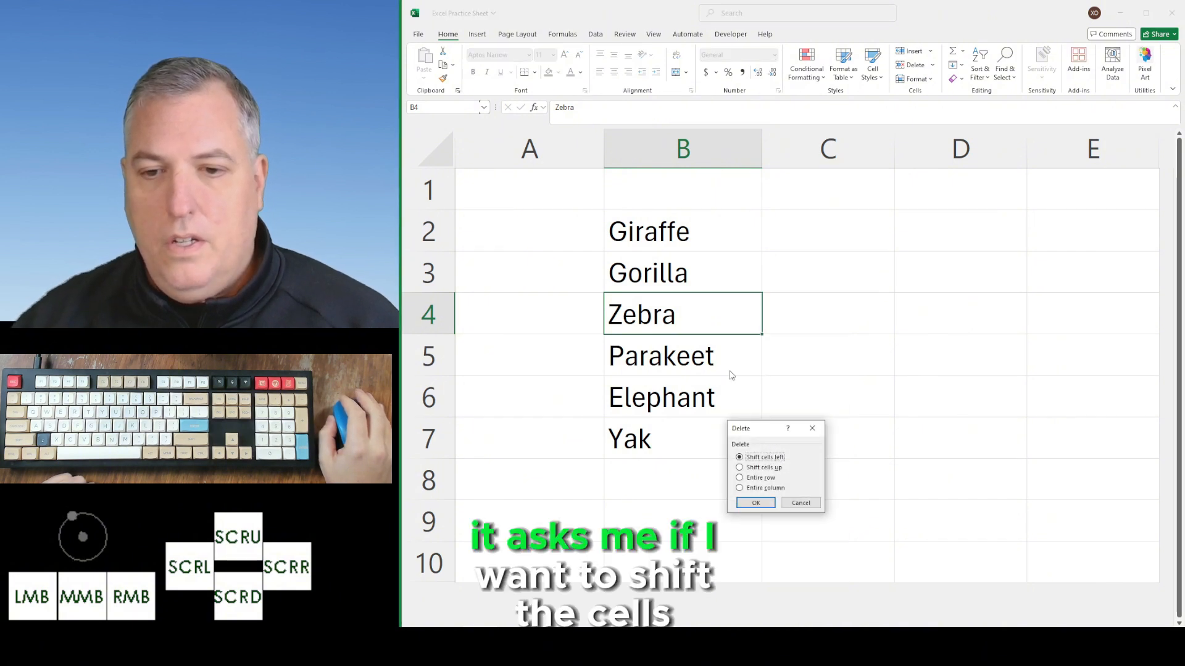
left_click(771, 474)
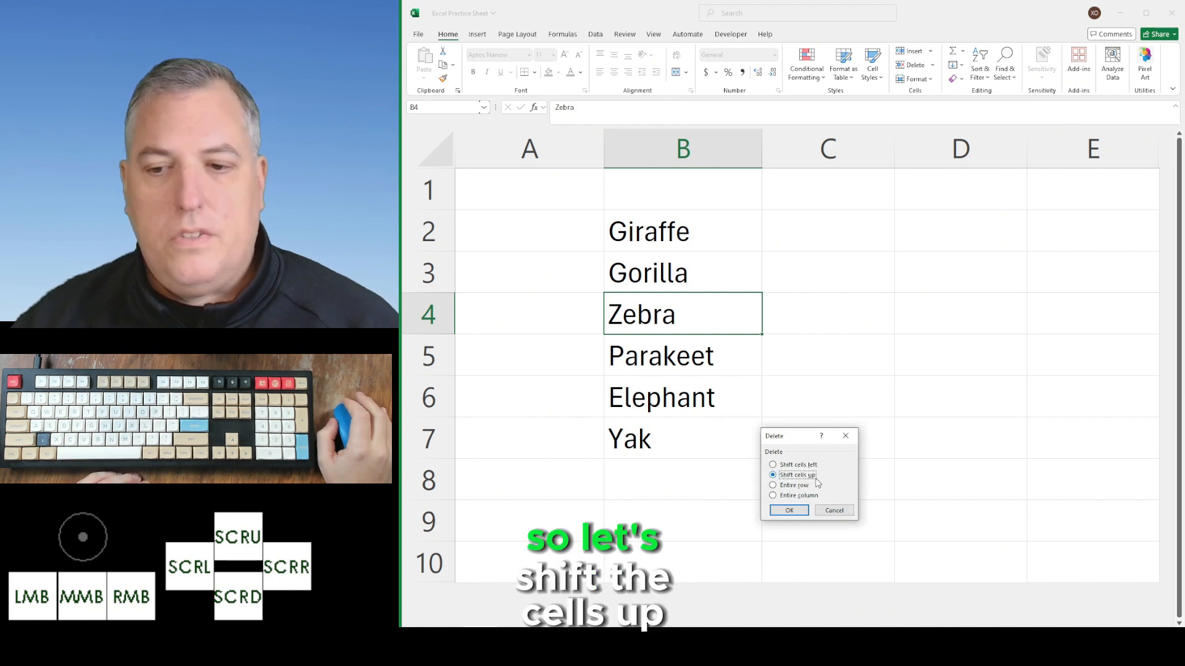
left_click(789, 511)
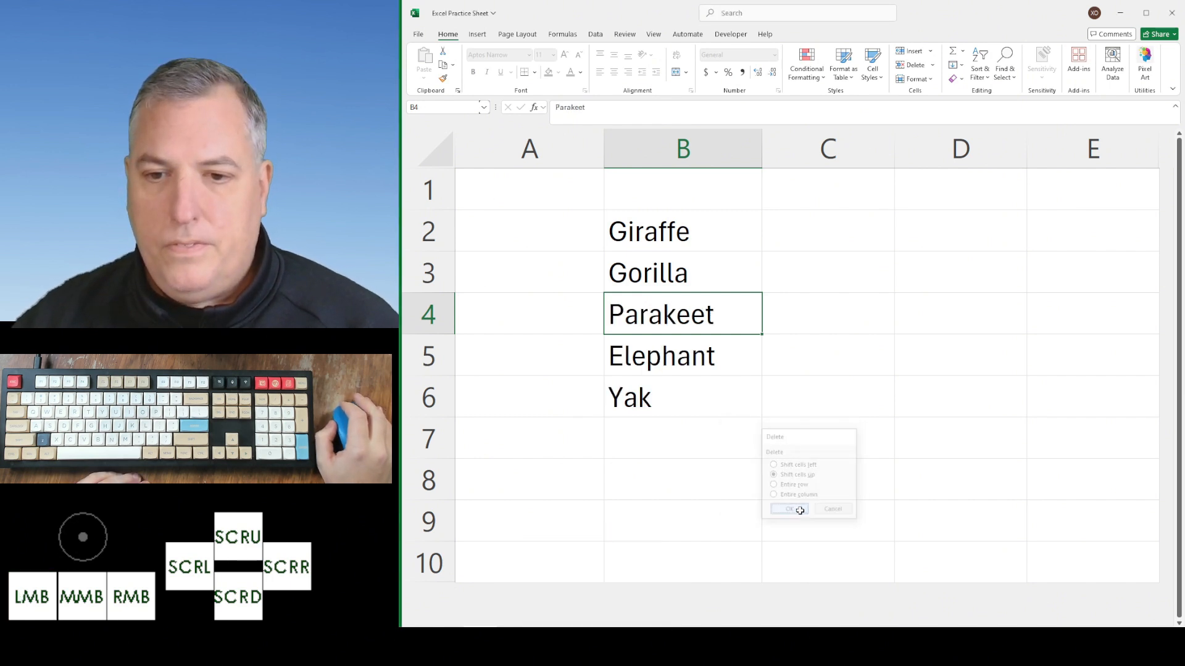
key("ctrl+z")
Apply Clear Contents to cell B4 and undo it, and open the cell deletion options for comparison
right_click(694, 320)
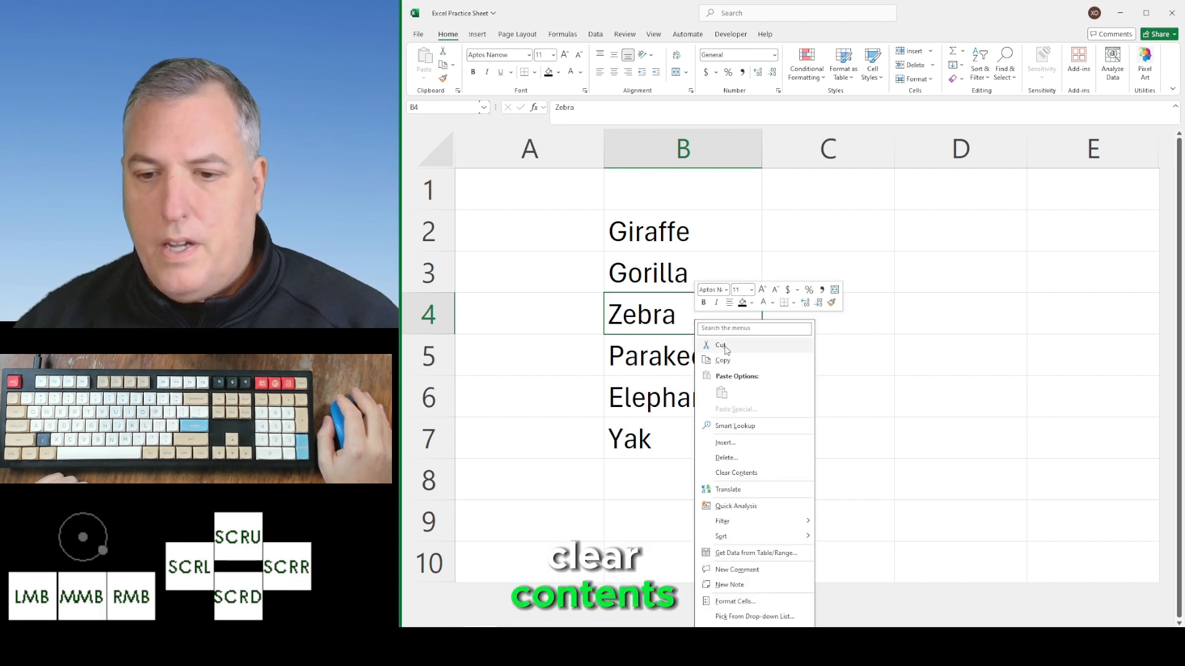
left_click(749, 470)
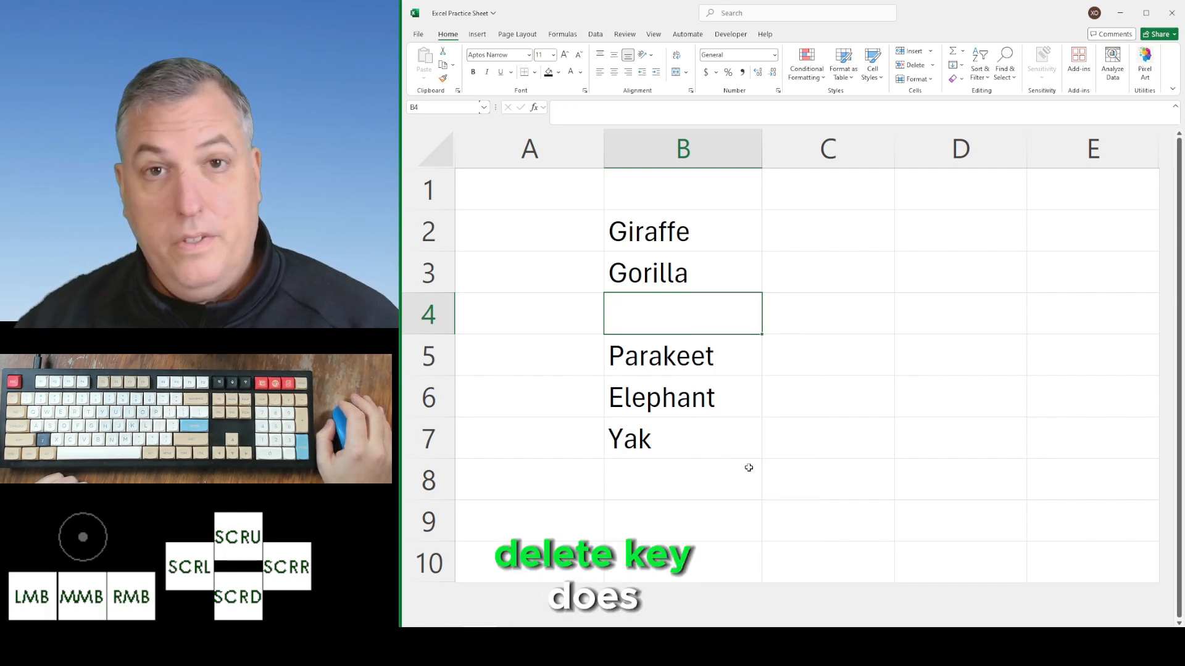
key("ctrl+z")
right_click(727, 320)
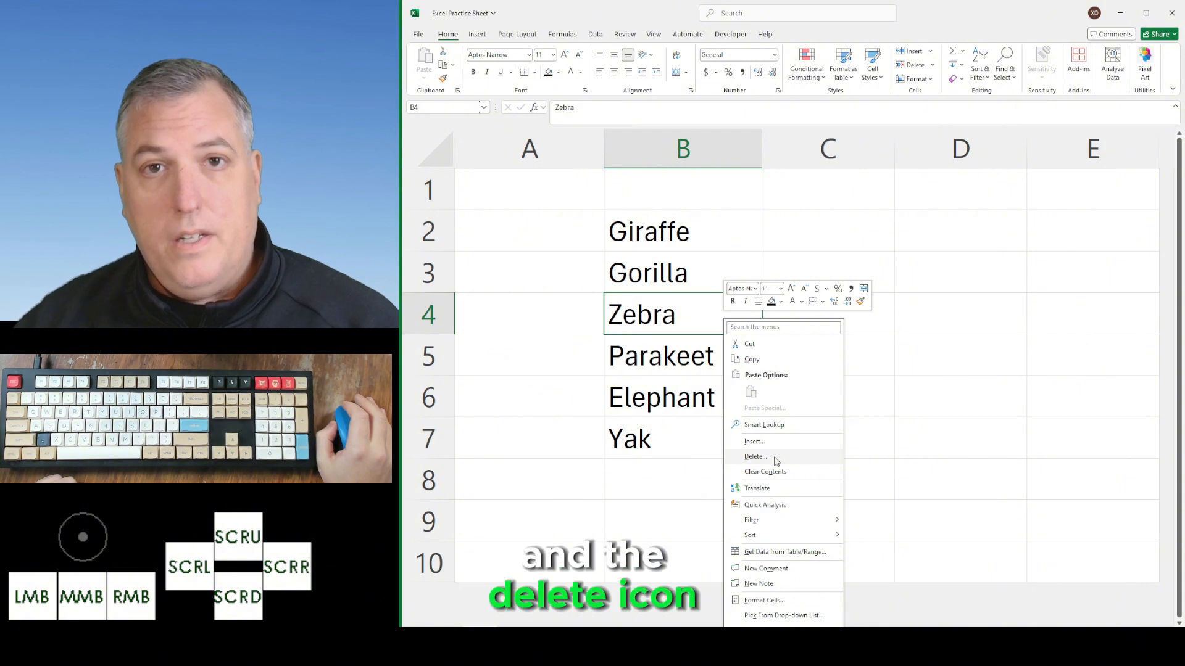
left_click(776, 461)
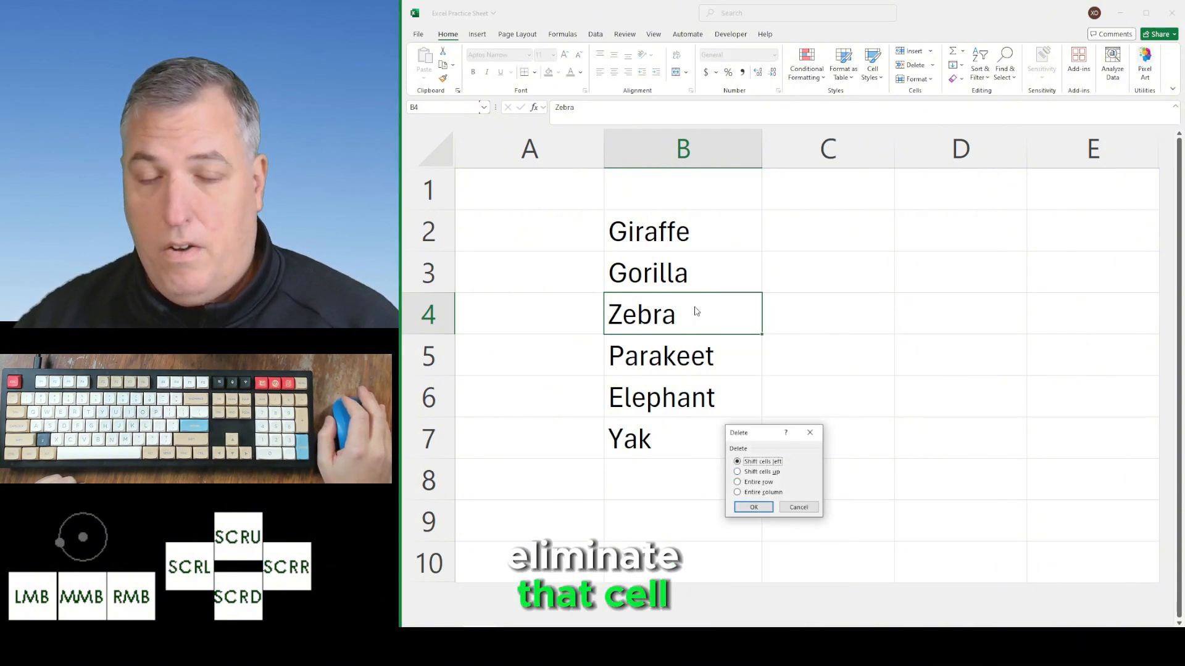
Enter the list Bees, Wasps and Ants in cells C2 to C4
left_click(800, 229)
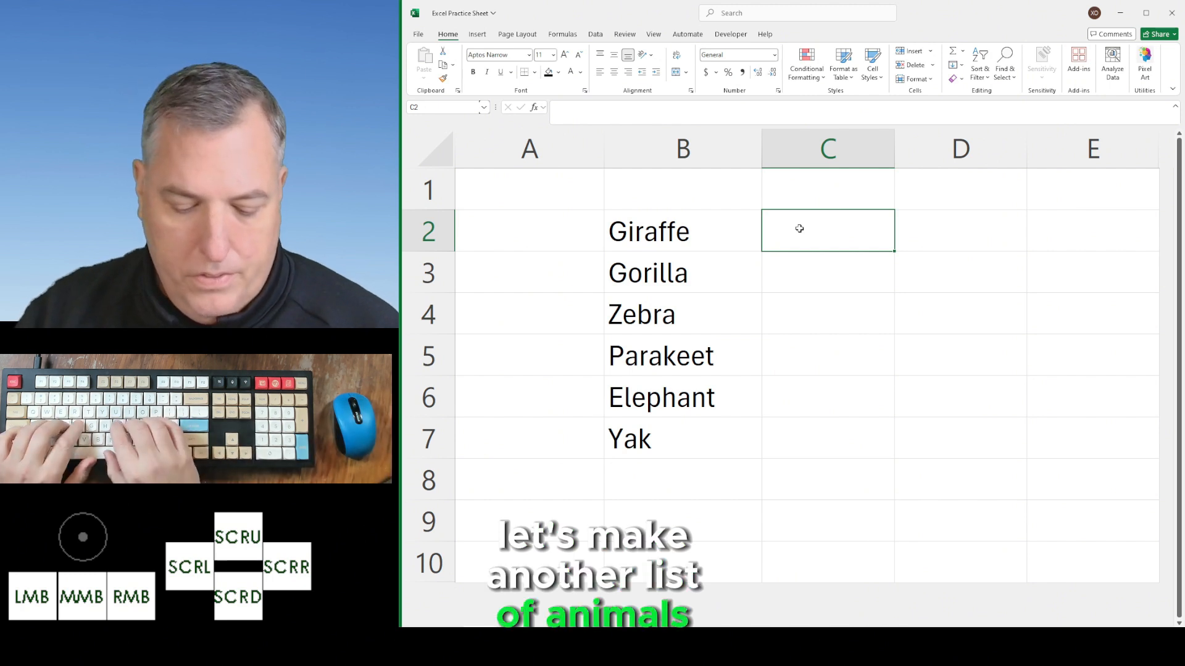
type("Bees")
key("Return")
type("Wasps")
key("Return")
type("Ants")
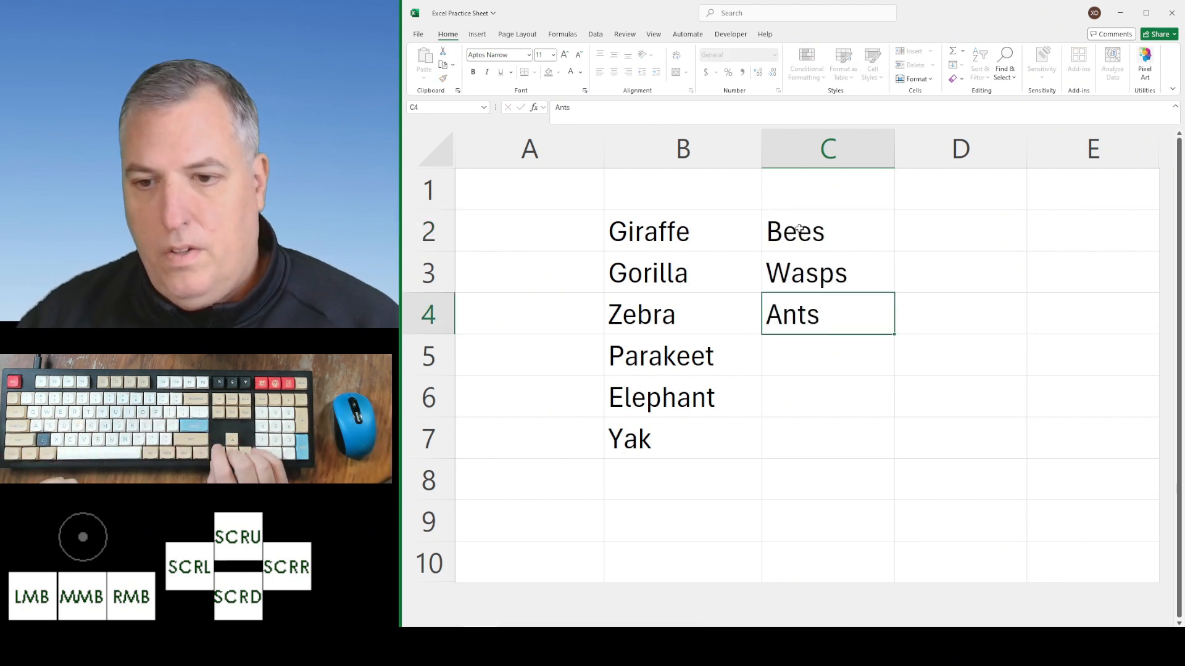
key("Return")
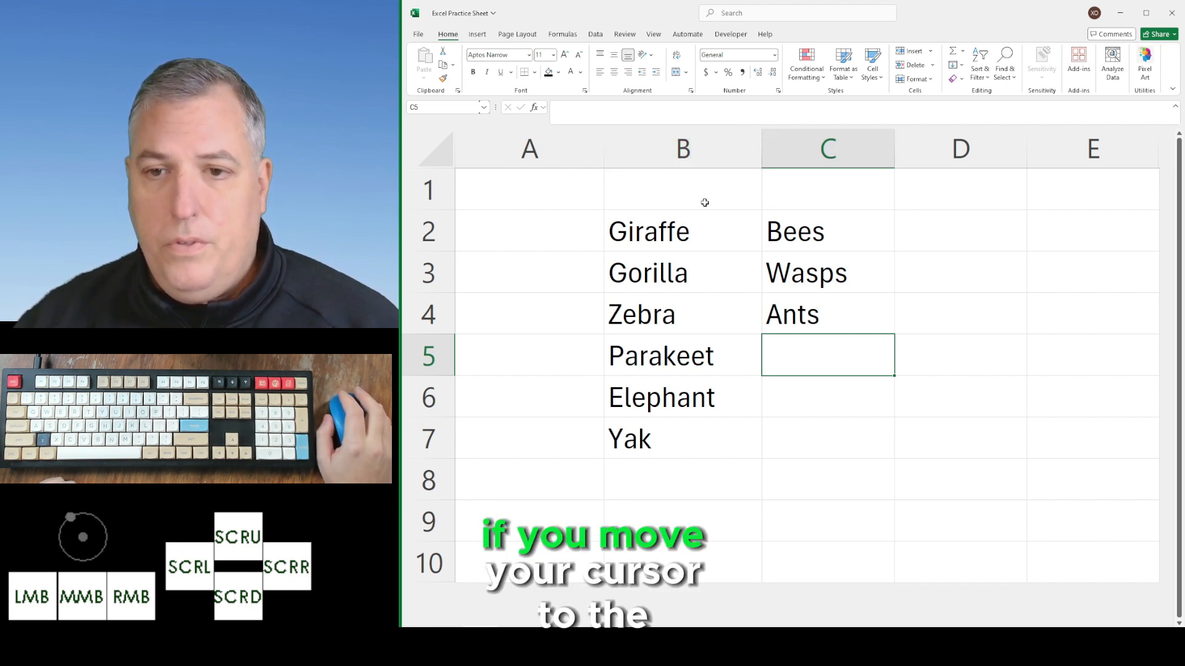
Insert a blank column before the Bees, Wasps and Ants list in column C, and remove that blank column again
left_click(793, 146)
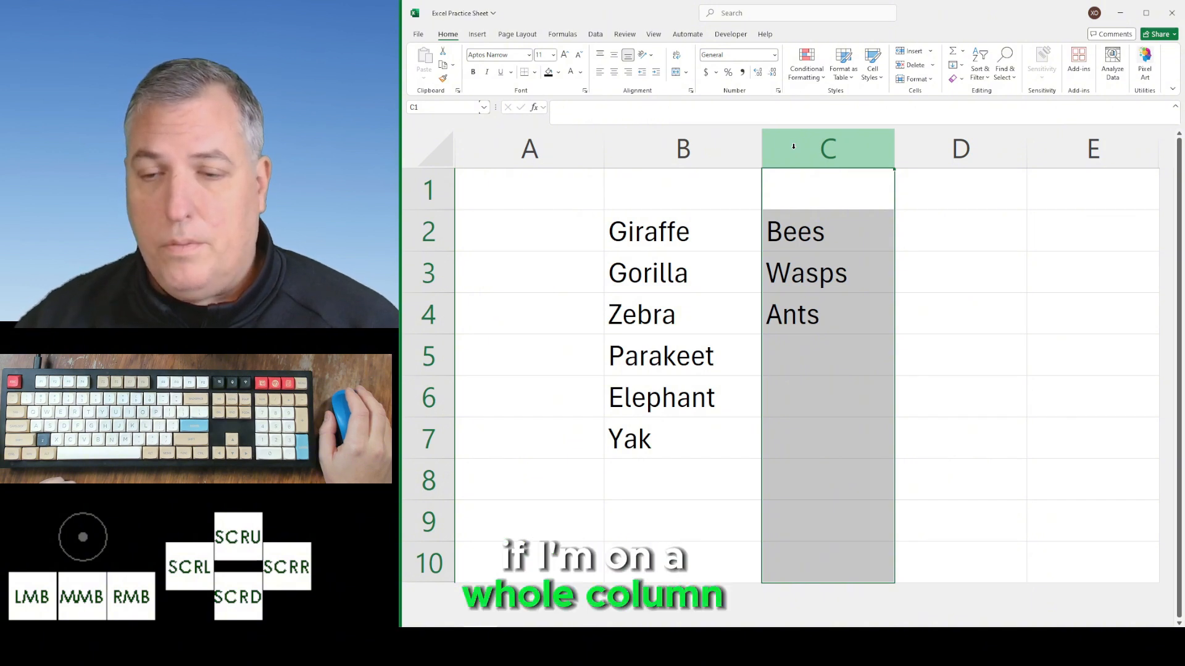
right_click(793, 146)
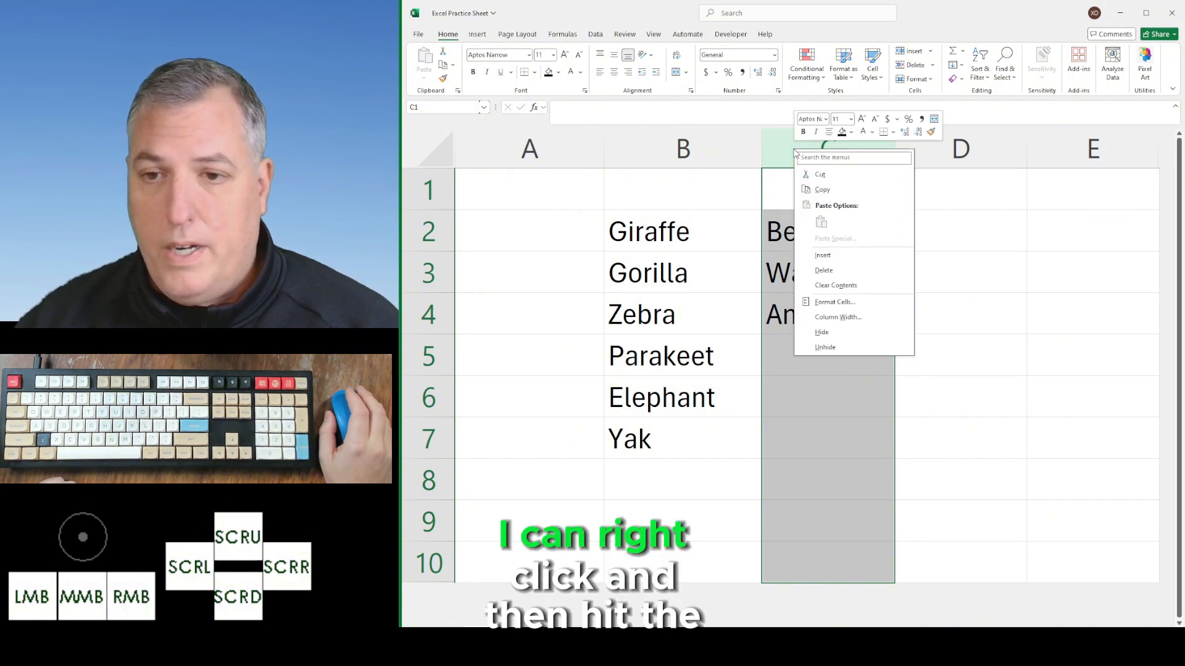
left_click(826, 256)
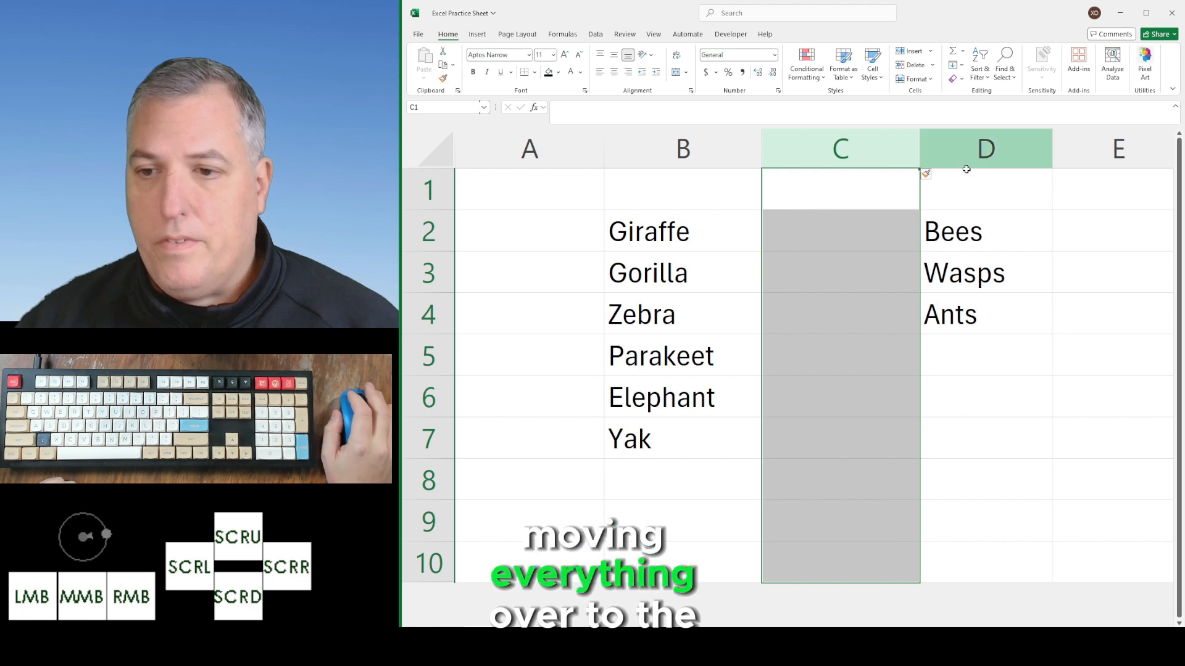
key("ctrl+minus")
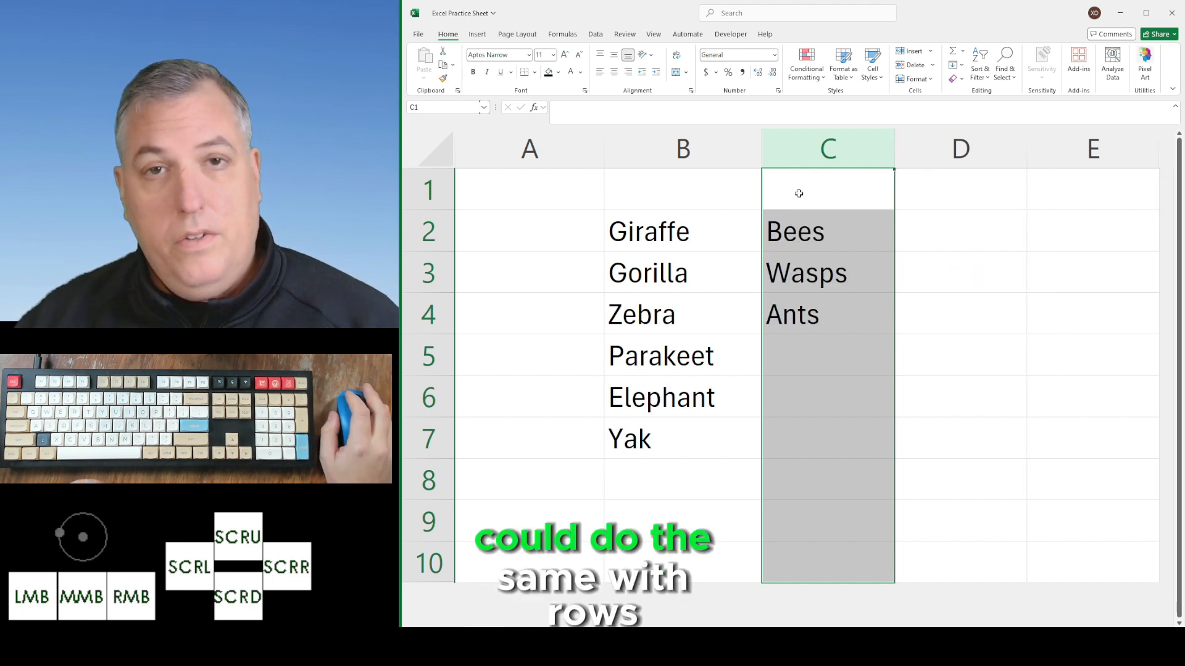
Insert a blank row above Parakeet in row 5, and undo that insertion
left_click(424, 320)
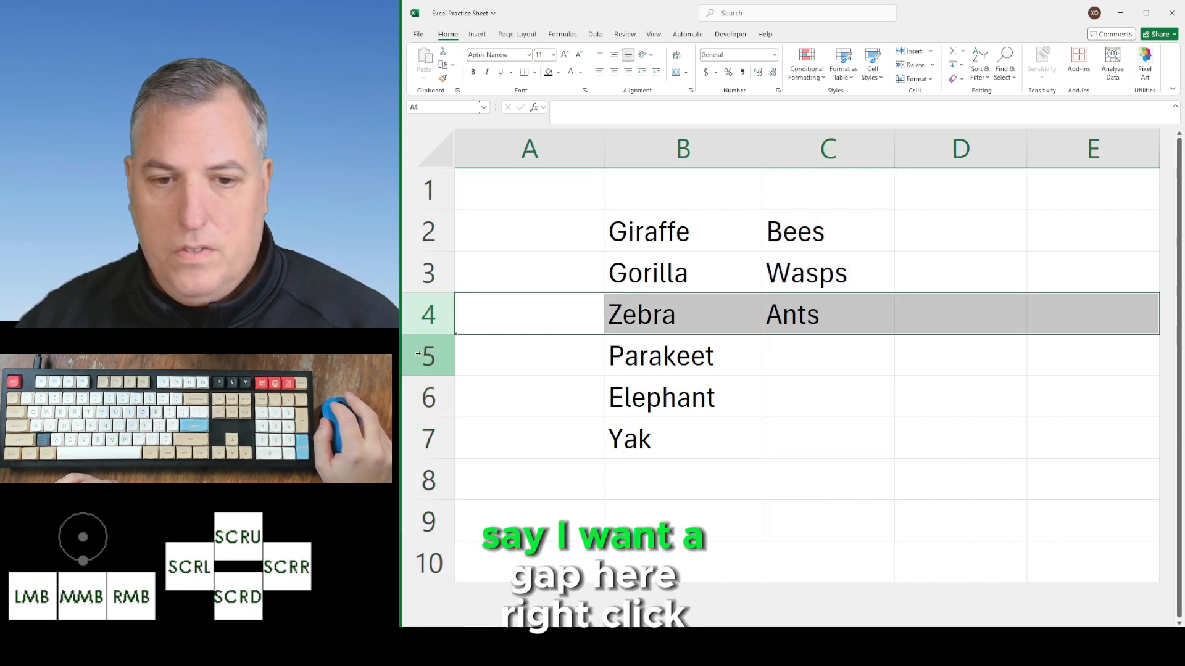
left_click(418, 354)
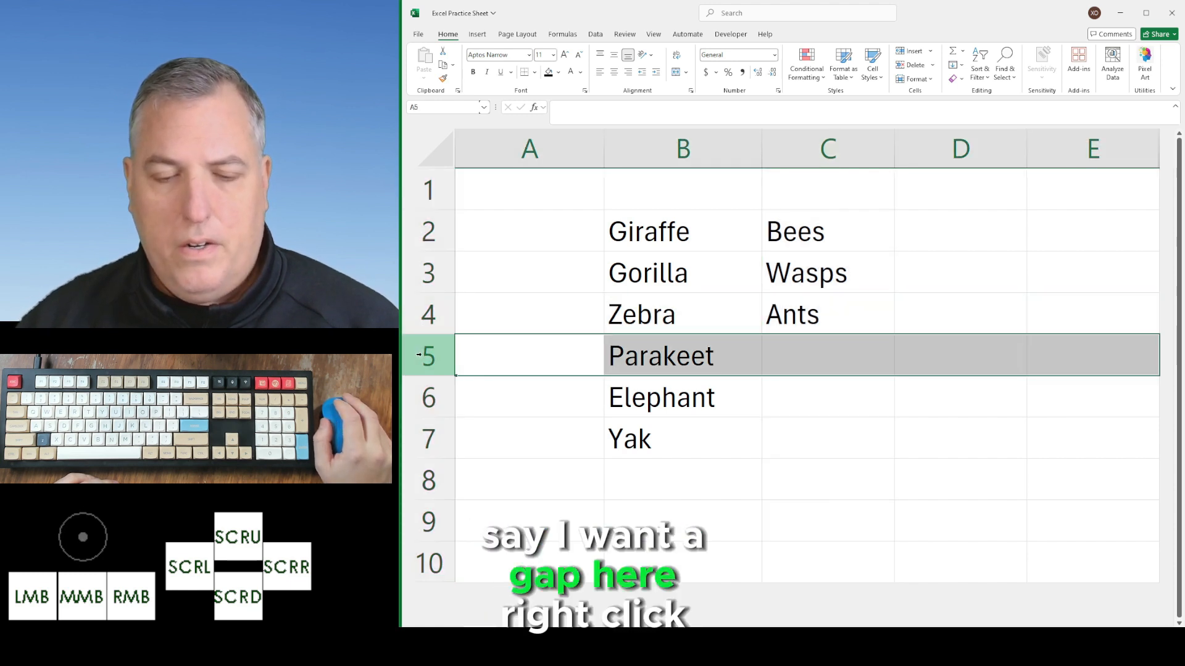
right_click(430, 355)
left_click(475, 460)
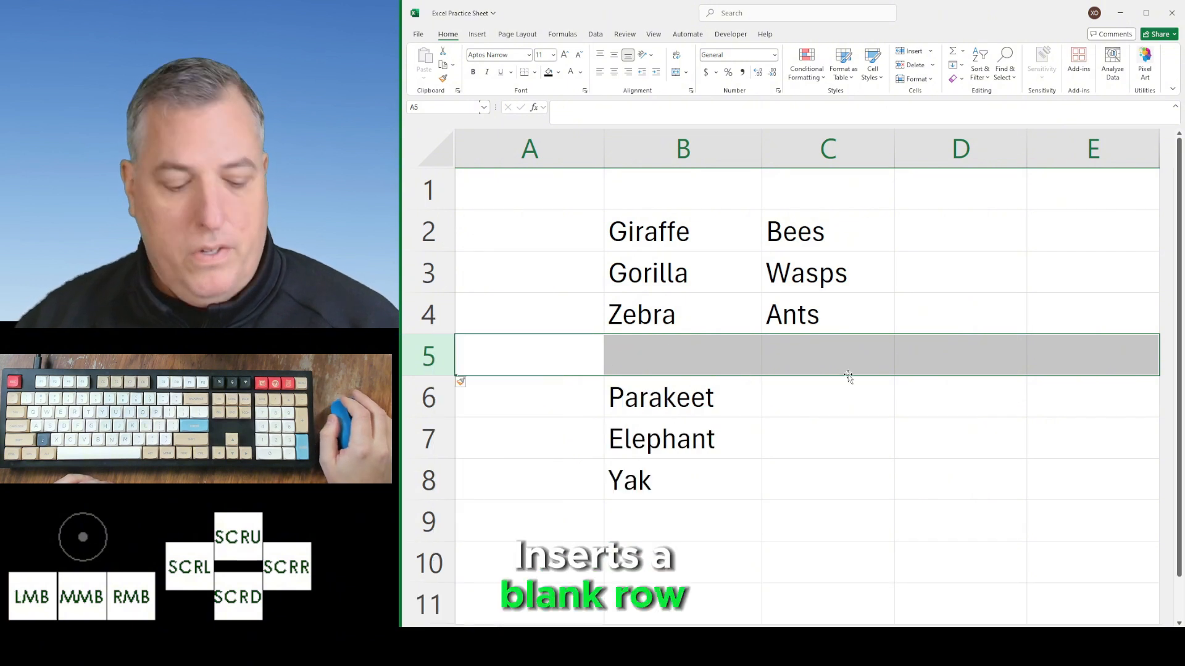
key("ctrl+z")
Move row 3 with Gorilla and Wasps below the Zebra row by inserting the cut cells above Parakeet
left_click(428, 273)
right_click(439, 270)
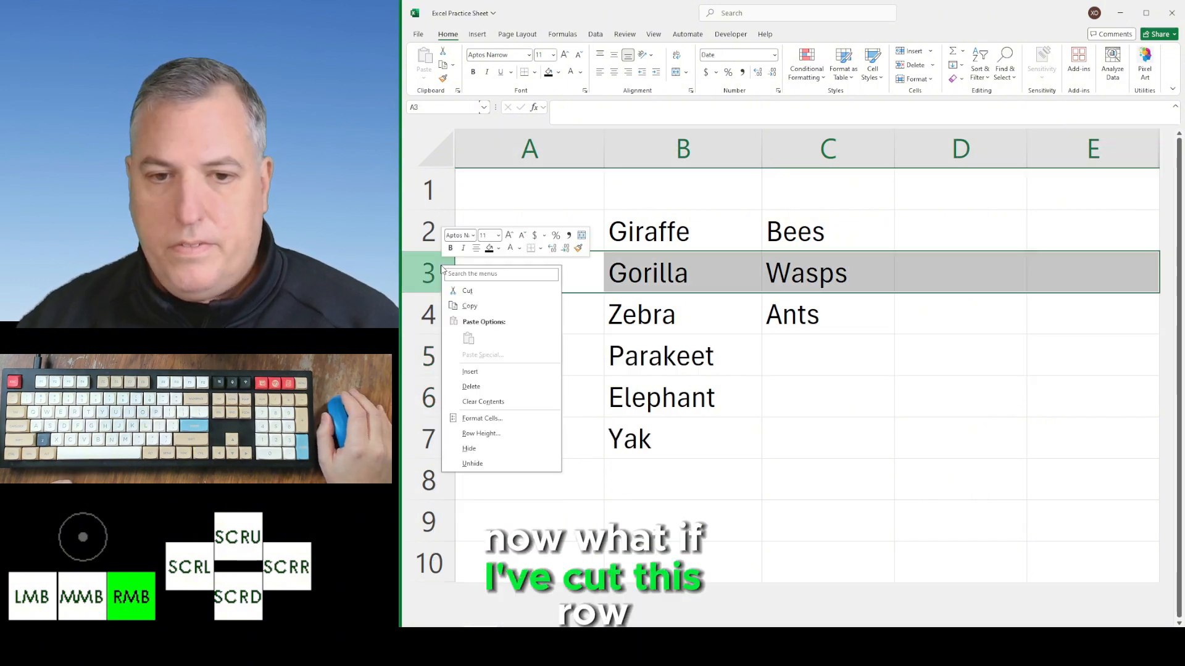
left_click(470, 293)
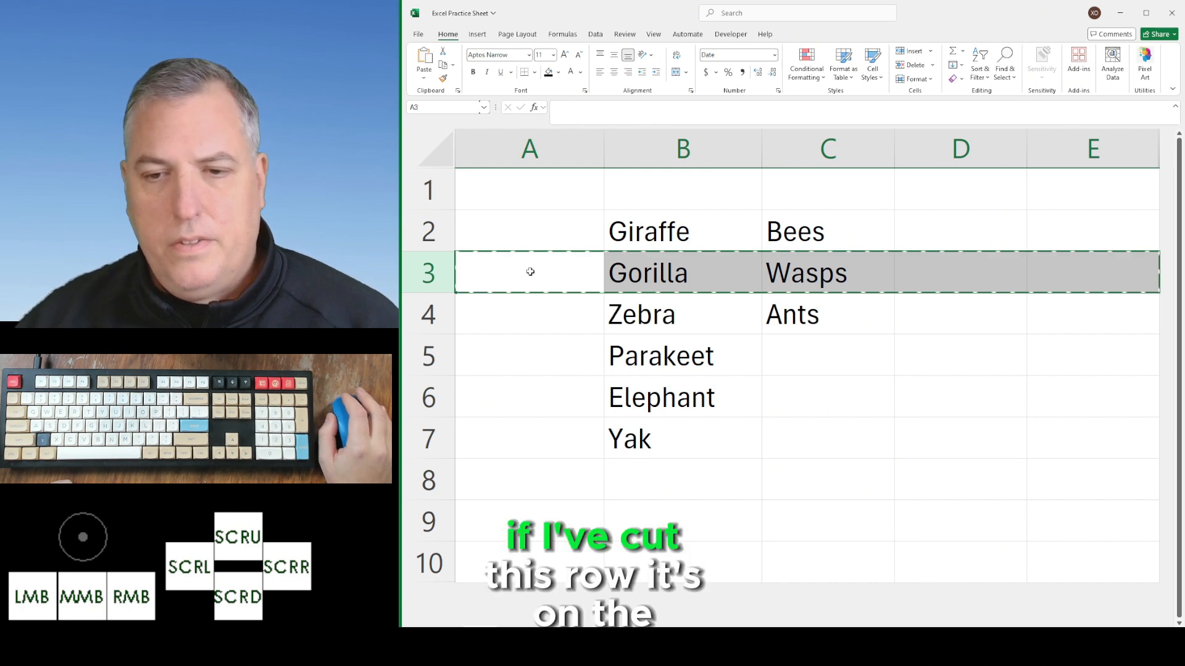
left_click(433, 357)
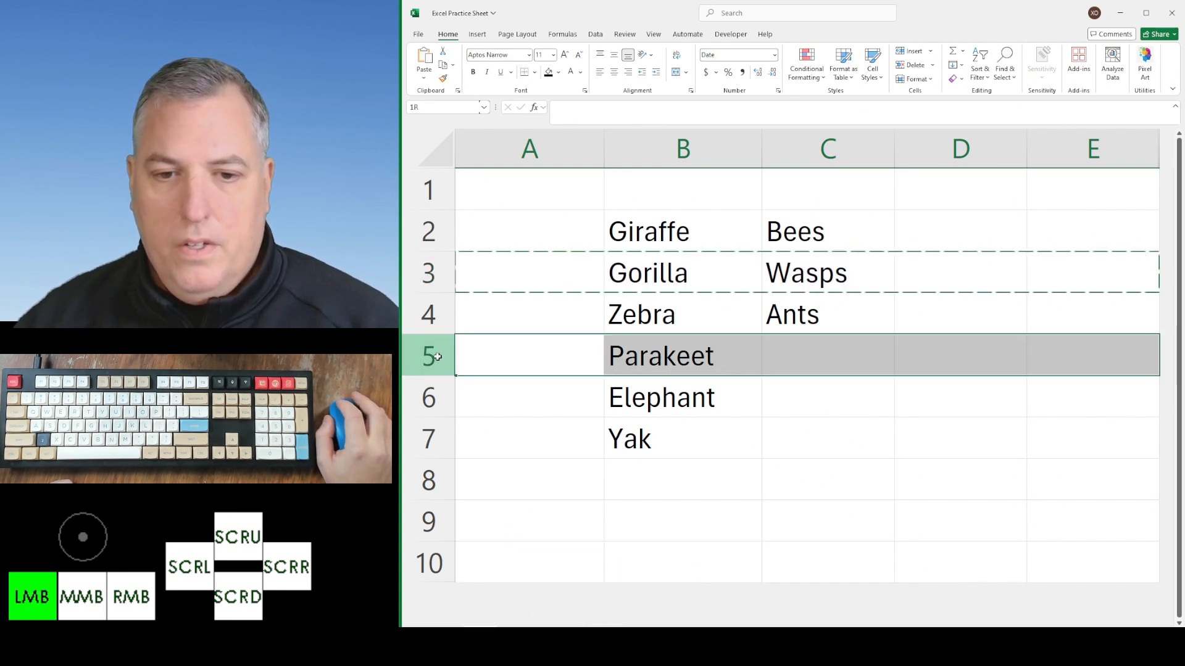
right_click(440, 357)
left_click(486, 467)
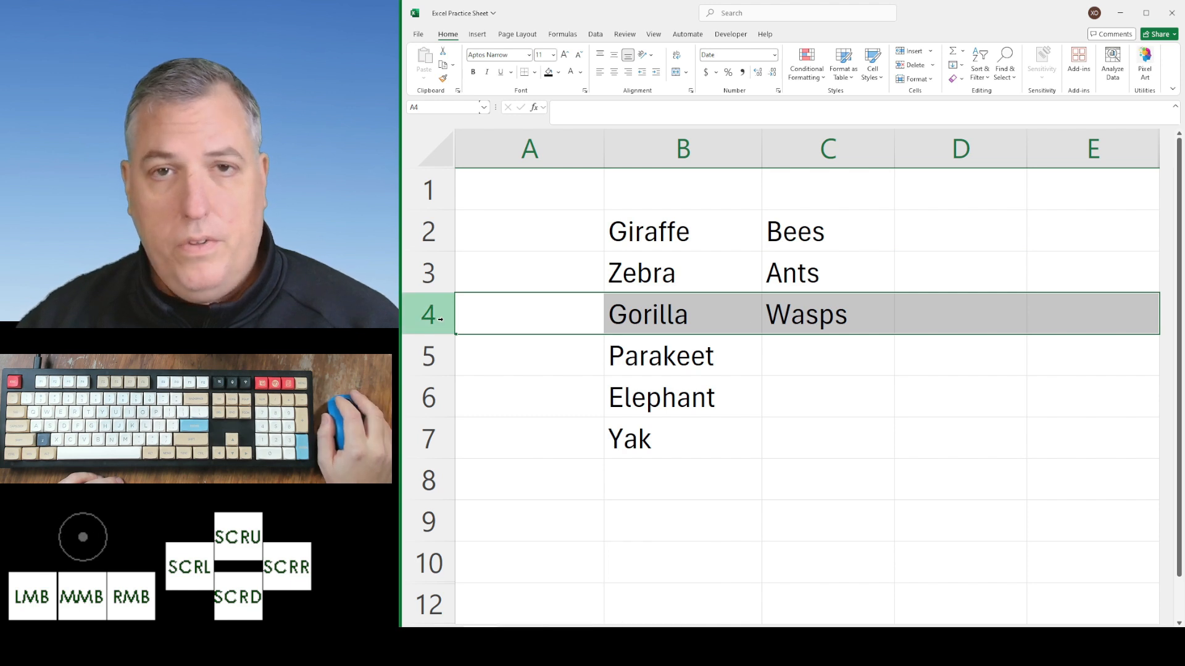
Cut row 2 with Giraffe and Bees and insert the cut cells above the Yak row
left_click(430, 233)
right_click(430, 238)
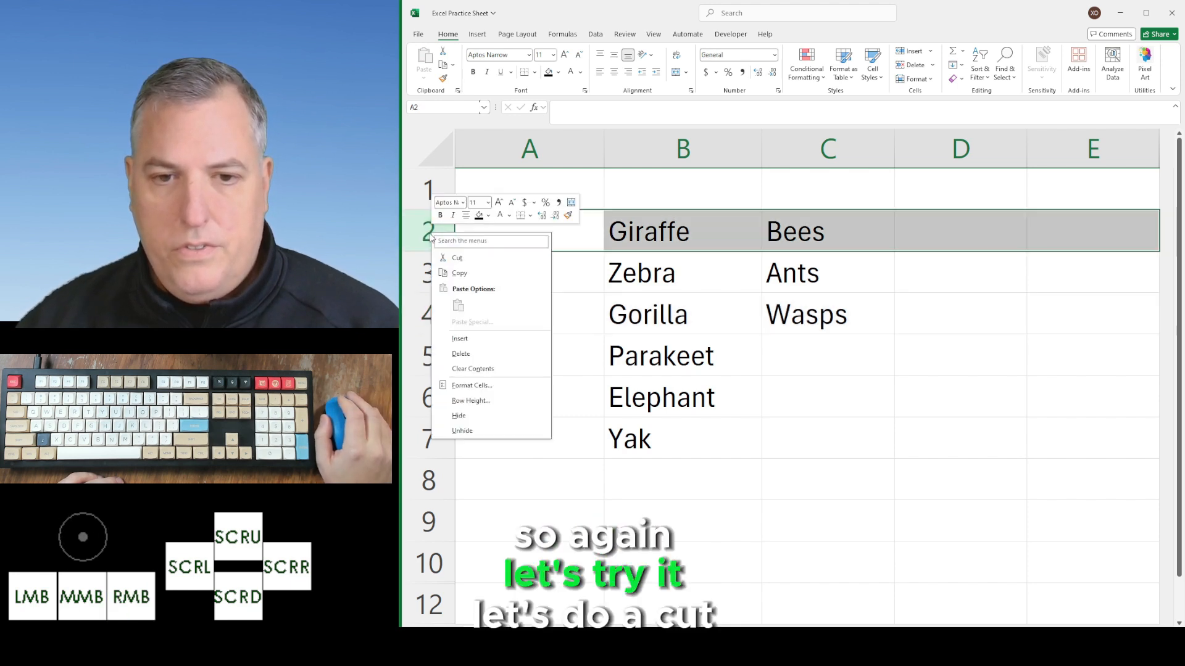
left_click(457, 258)
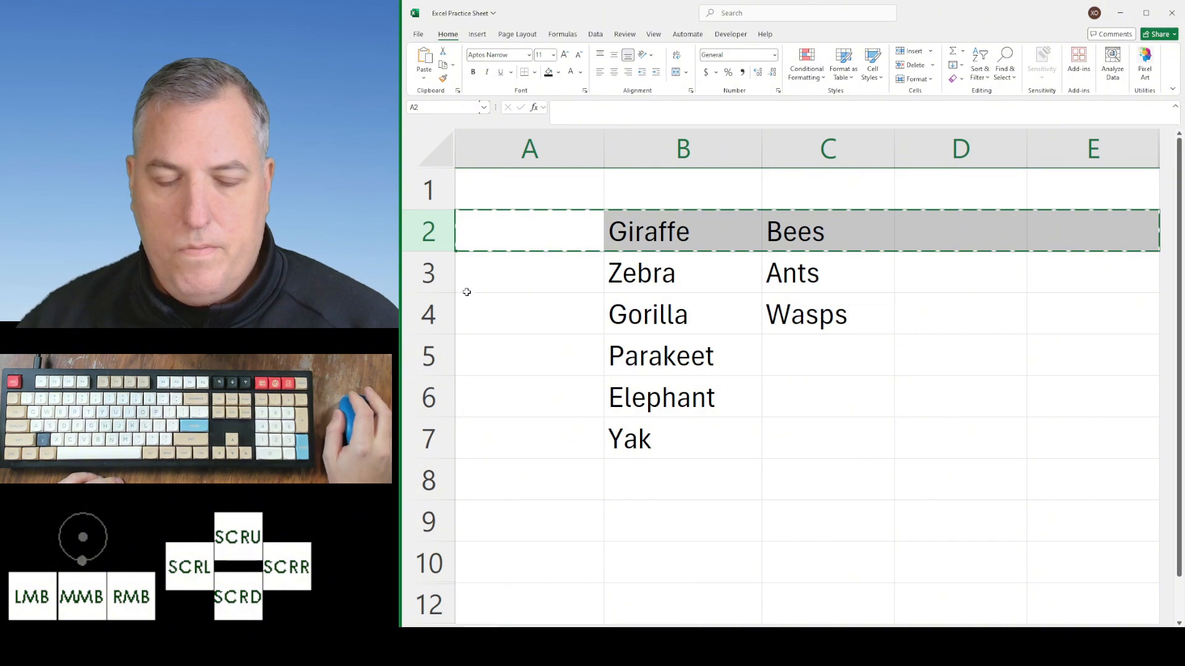
left_click(440, 432)
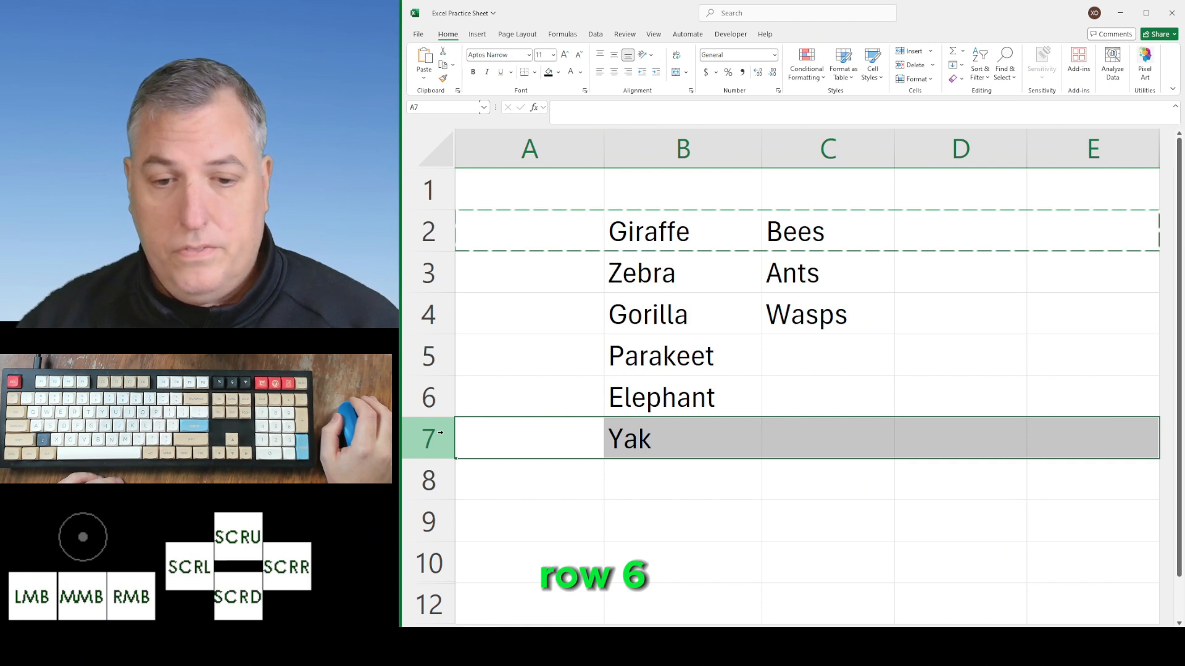
right_click(433, 439)
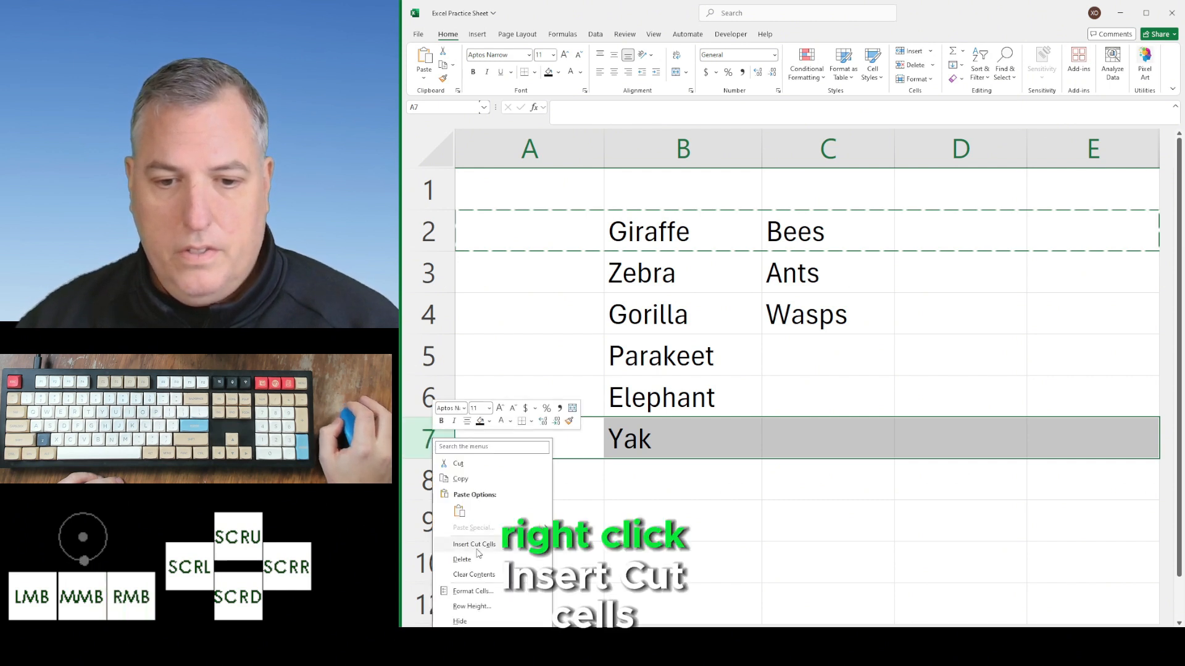
left_click(480, 545)
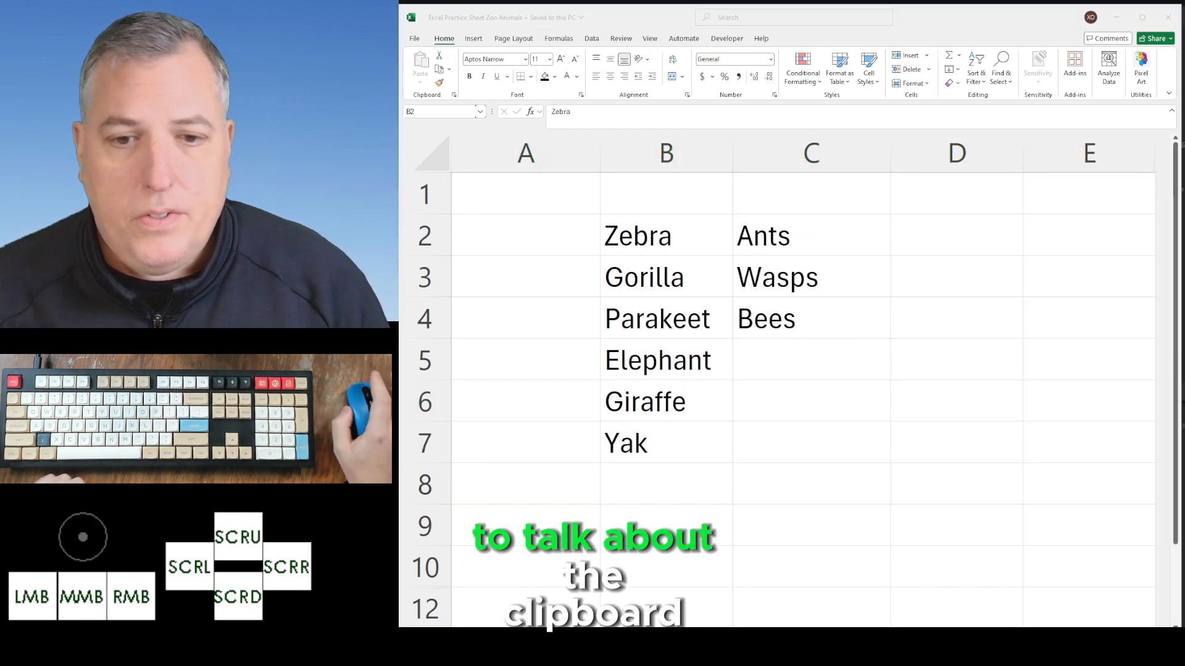
Cut the insect list in C2 to C4 and try to insert the cut cells at column B, shifting cells right
left_click(753, 297)
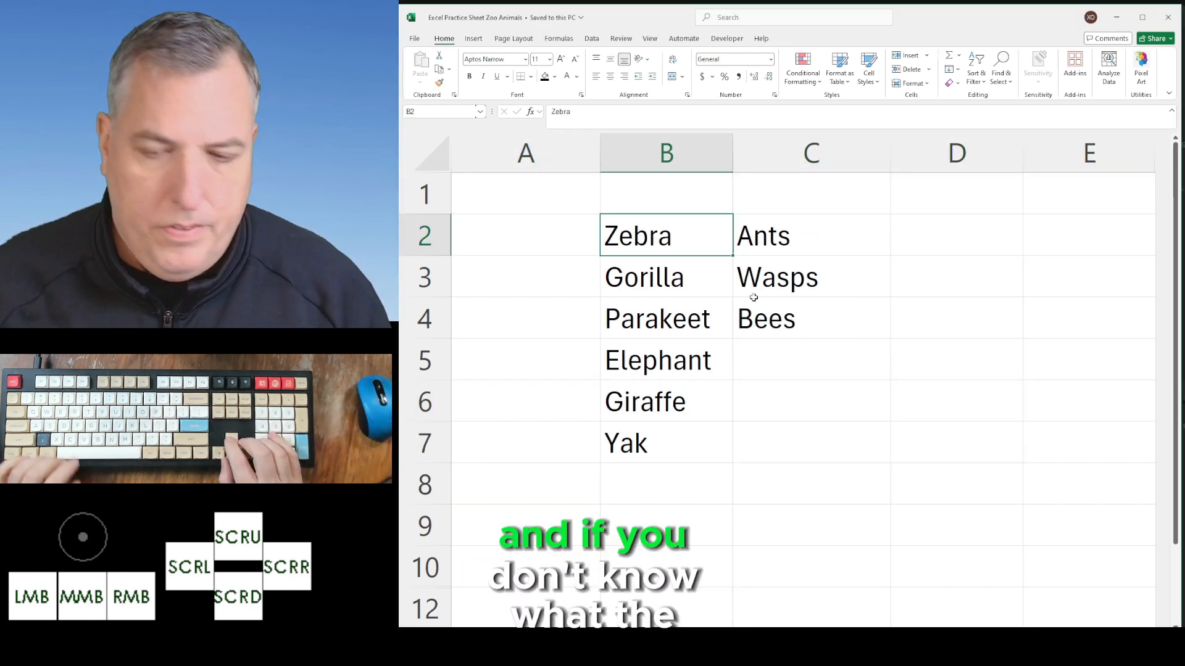
key("Right")
key("shift+Down")
key("shift+Down")
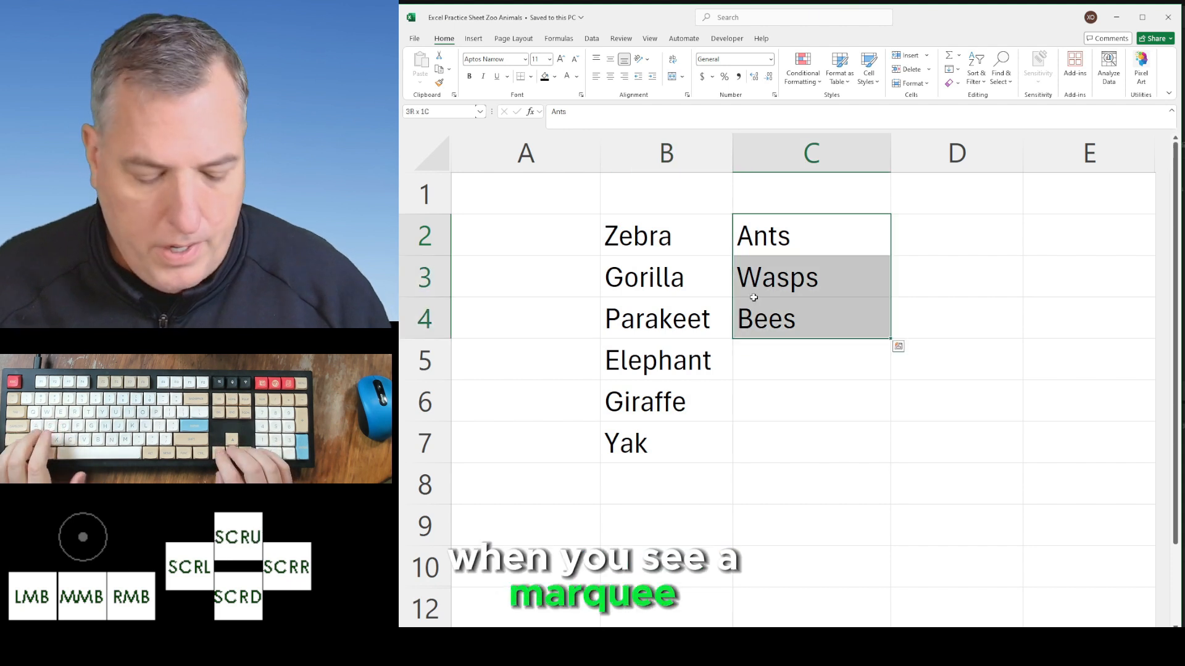
key("ctrl+c")
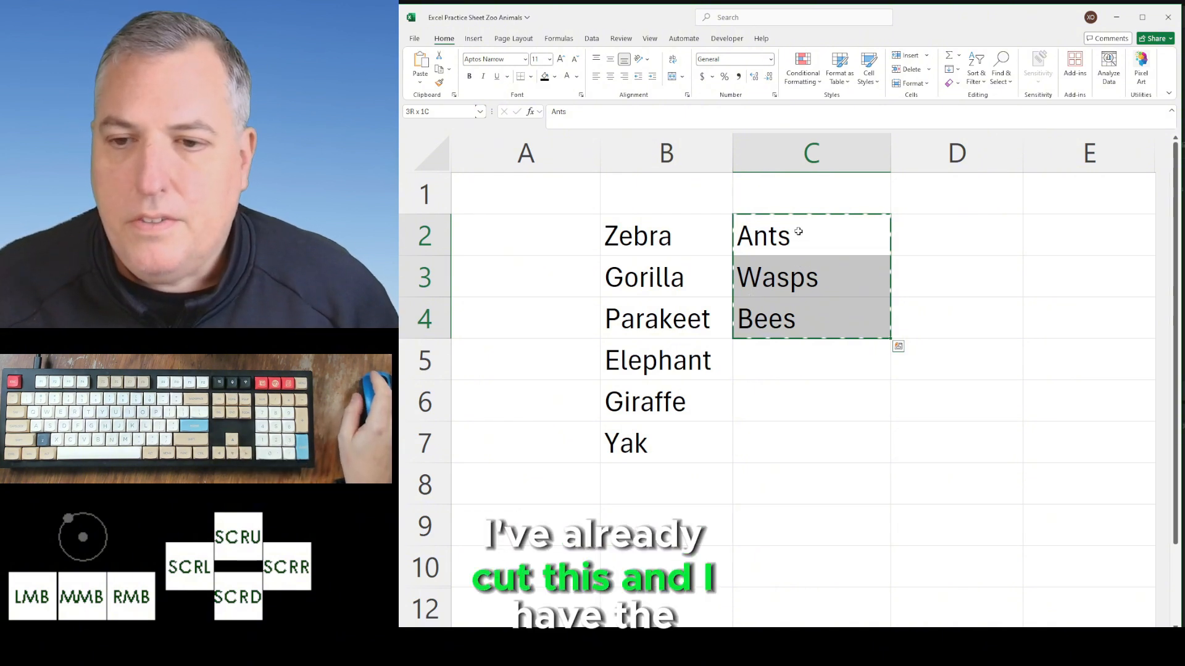
left_click(618, 162)
right_click(620, 160)
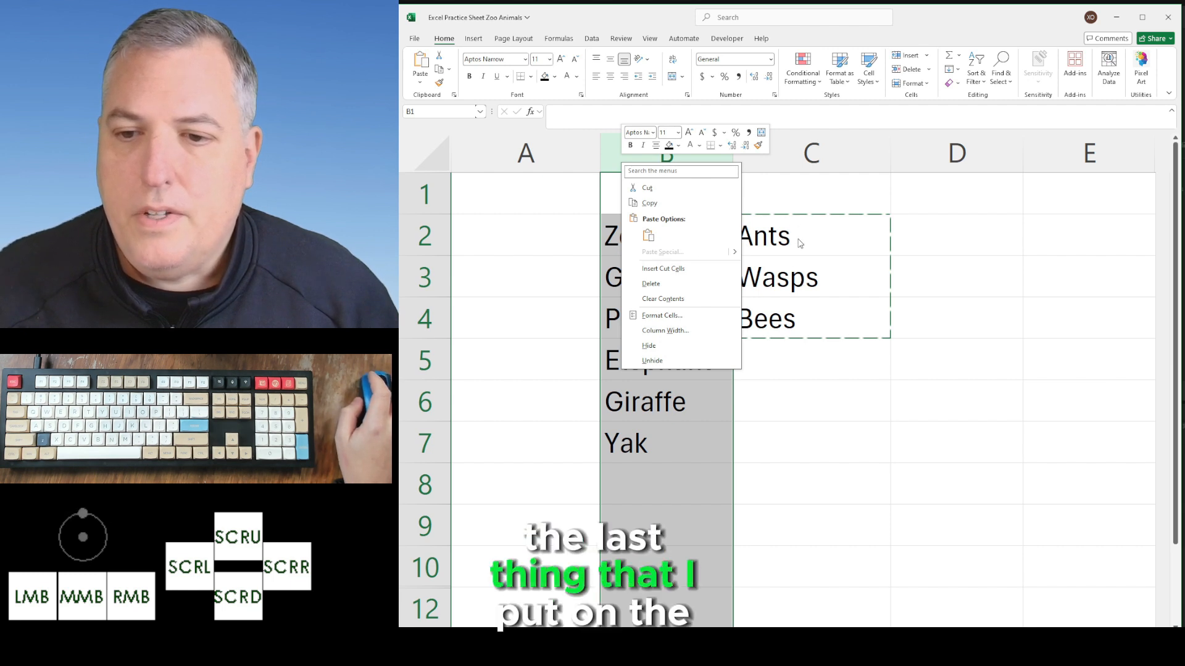
left_click(664, 269)
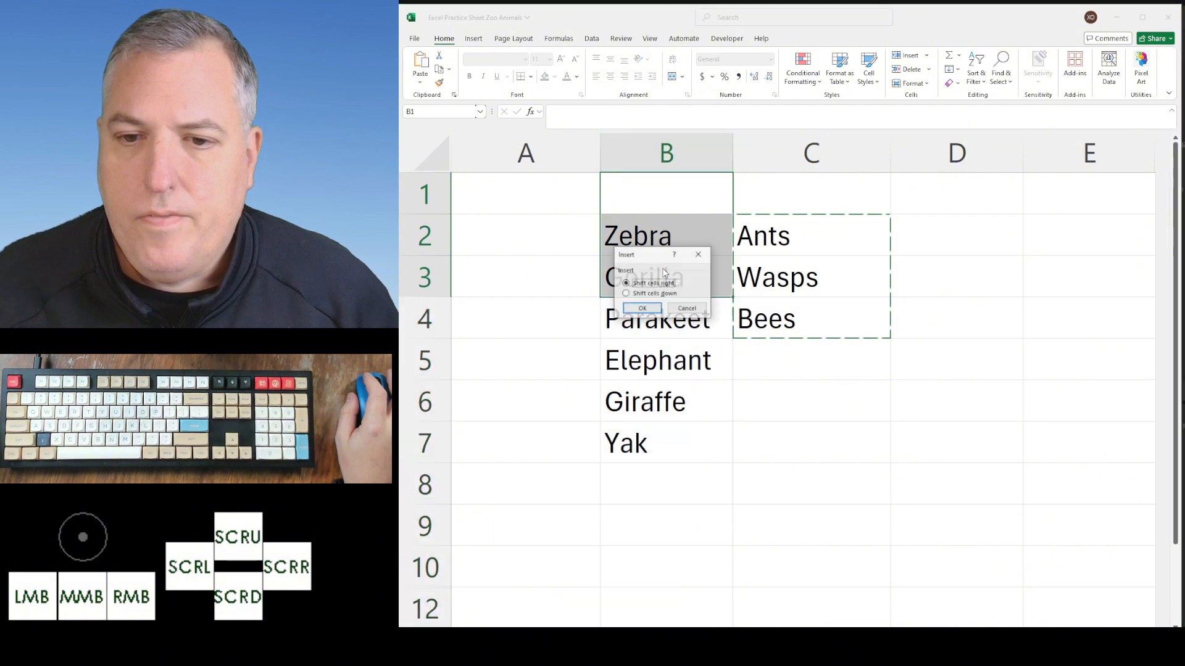
left_click(643, 308)
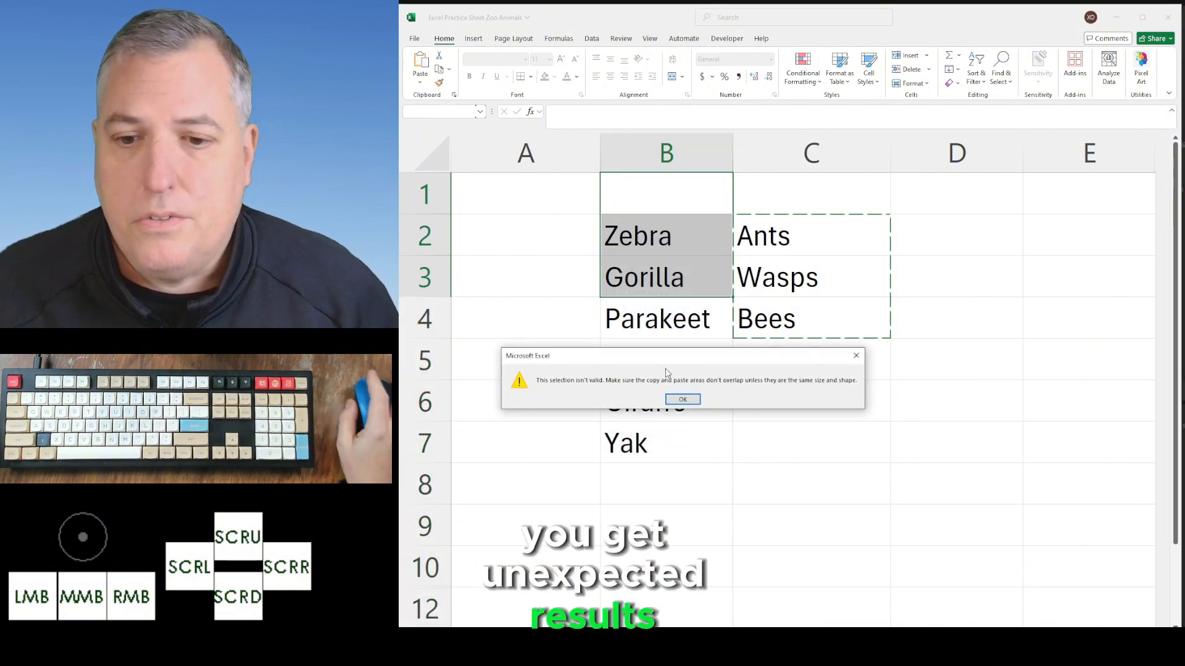
left_click(683, 399)
Cancel the pending cut of cells C2 to C4 and insert a blank column before column B
left_click_drag(833, 236, 837, 301)
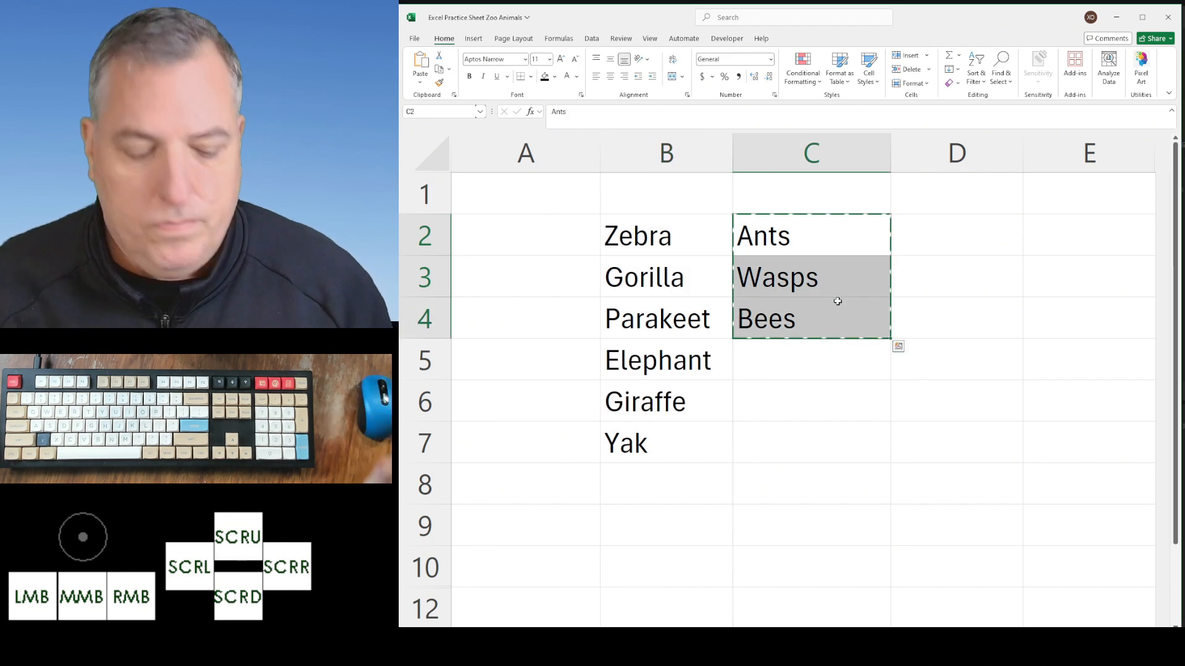
key("Escape")
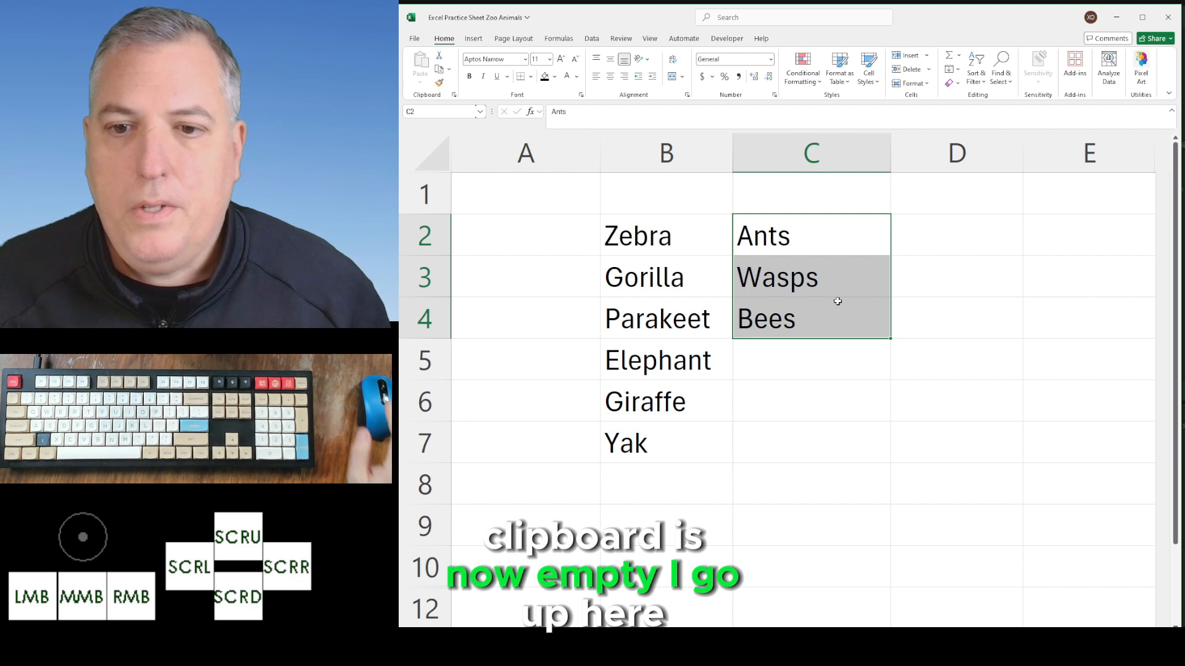
right_click(697, 148)
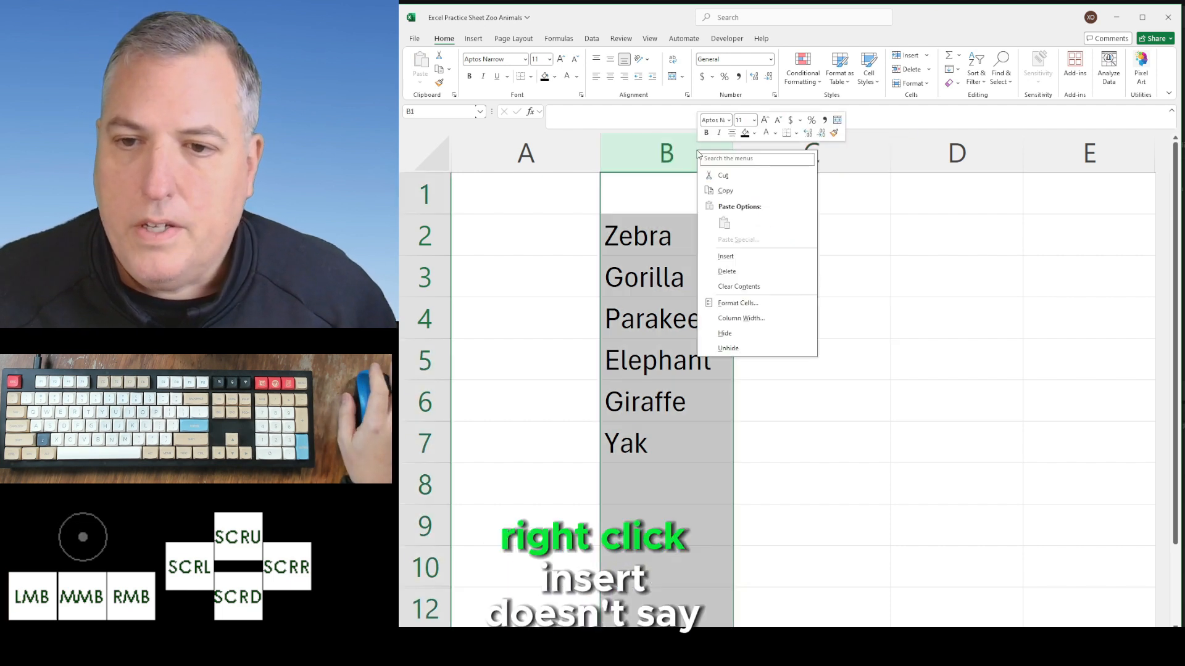
left_click(739, 259)
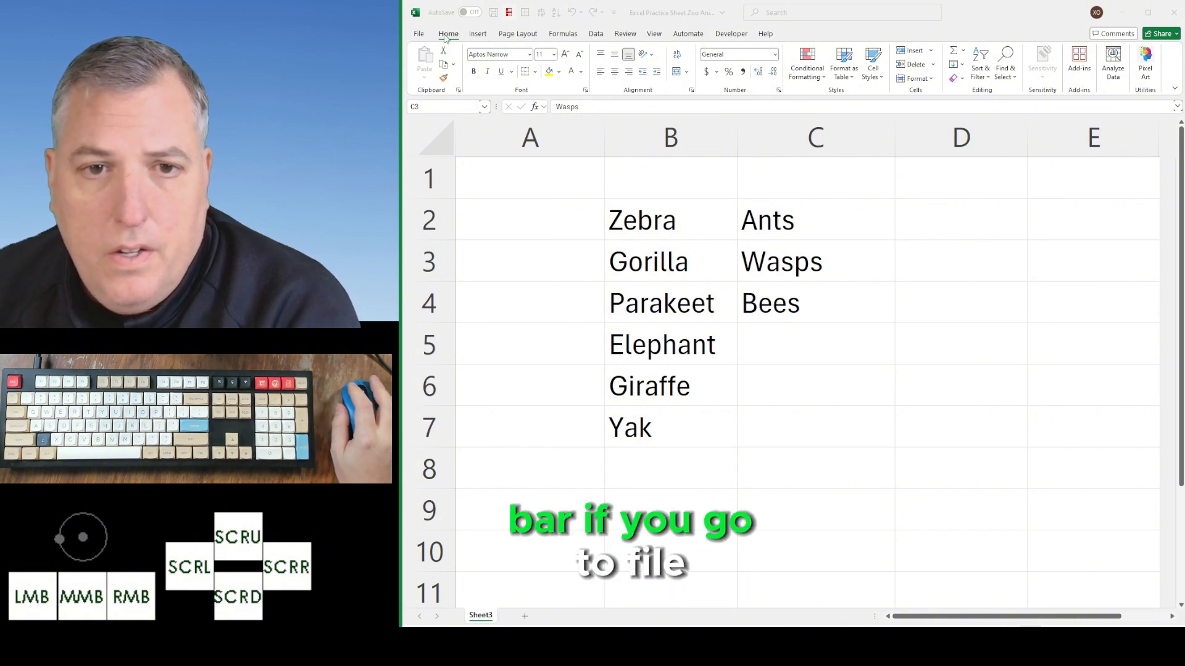
Open the Quick Access Toolbar options and remove Undo and Redo from its commands
left_click(420, 34)
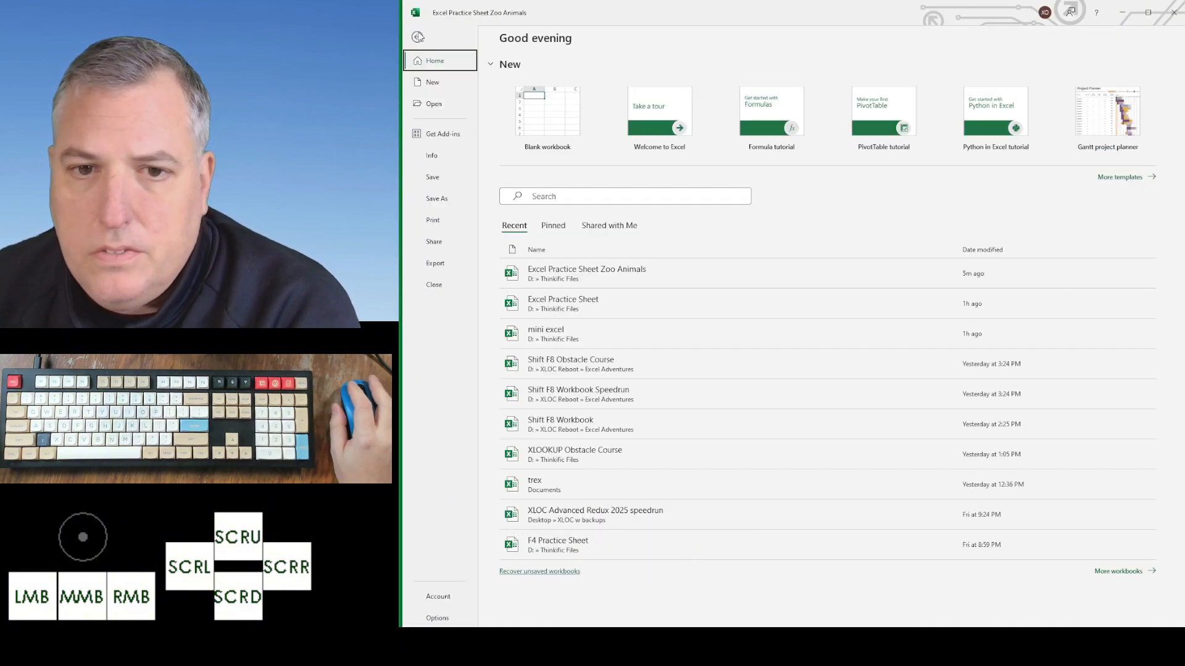
left_click(437, 618)
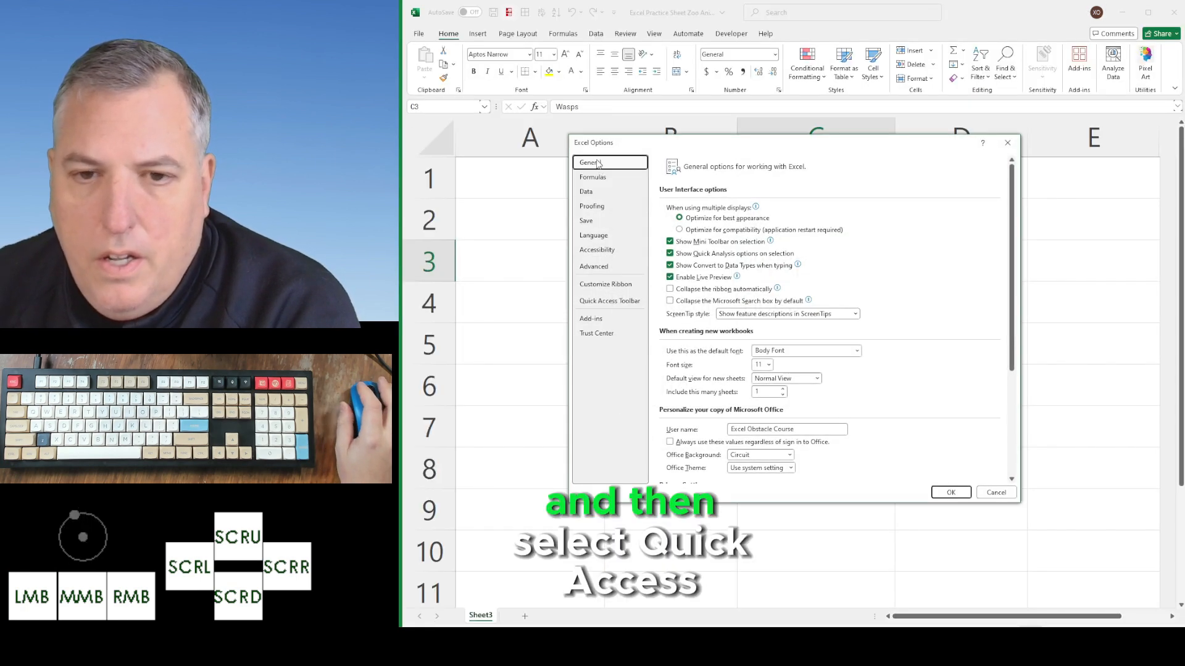
left_click(611, 304)
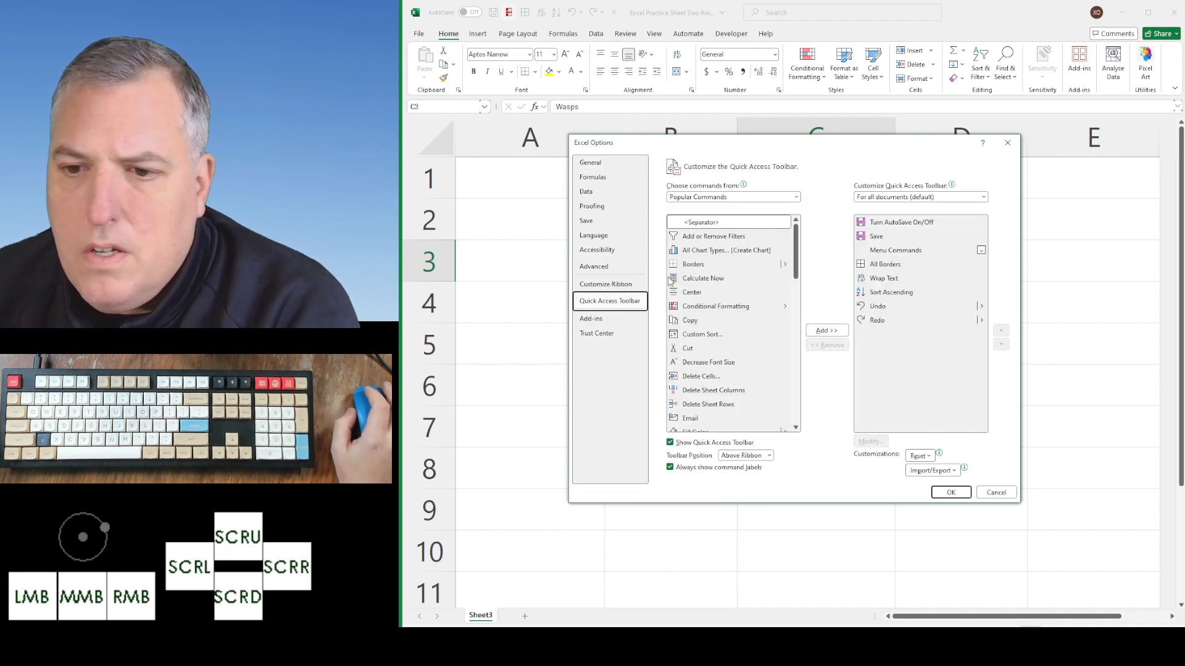
double_click(899, 312)
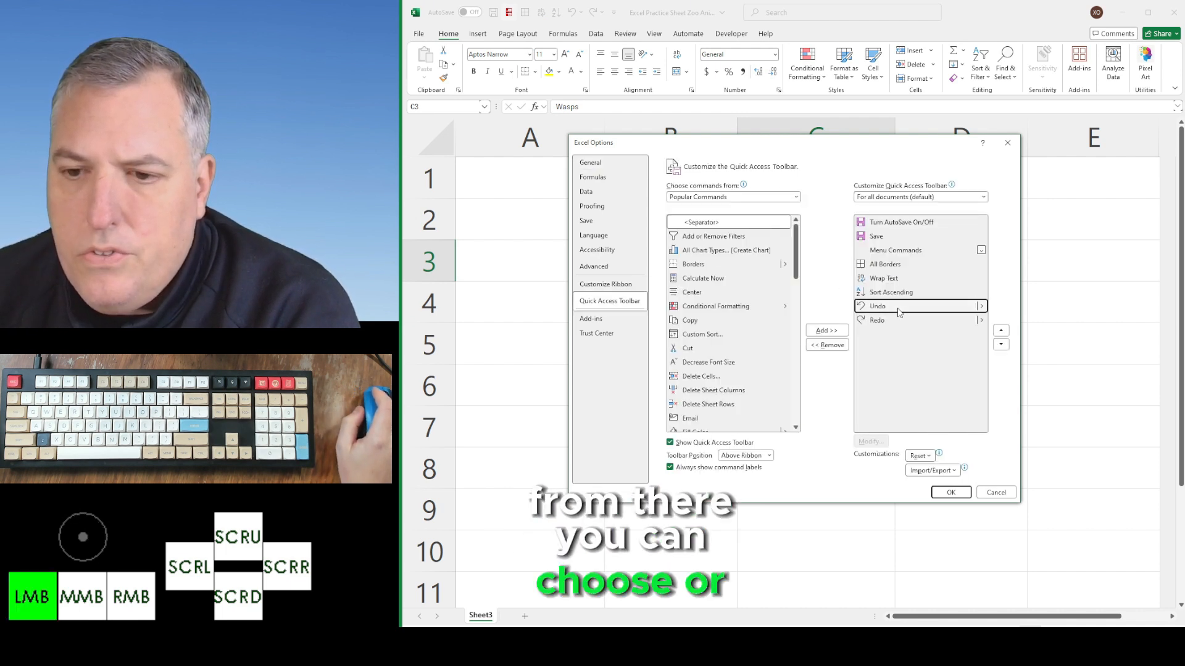
double_click(899, 313)
Add Redo and Undo from the popular commands to the Quick Access Toolbar and apply the options
scroll(744, 334, "down", 12)
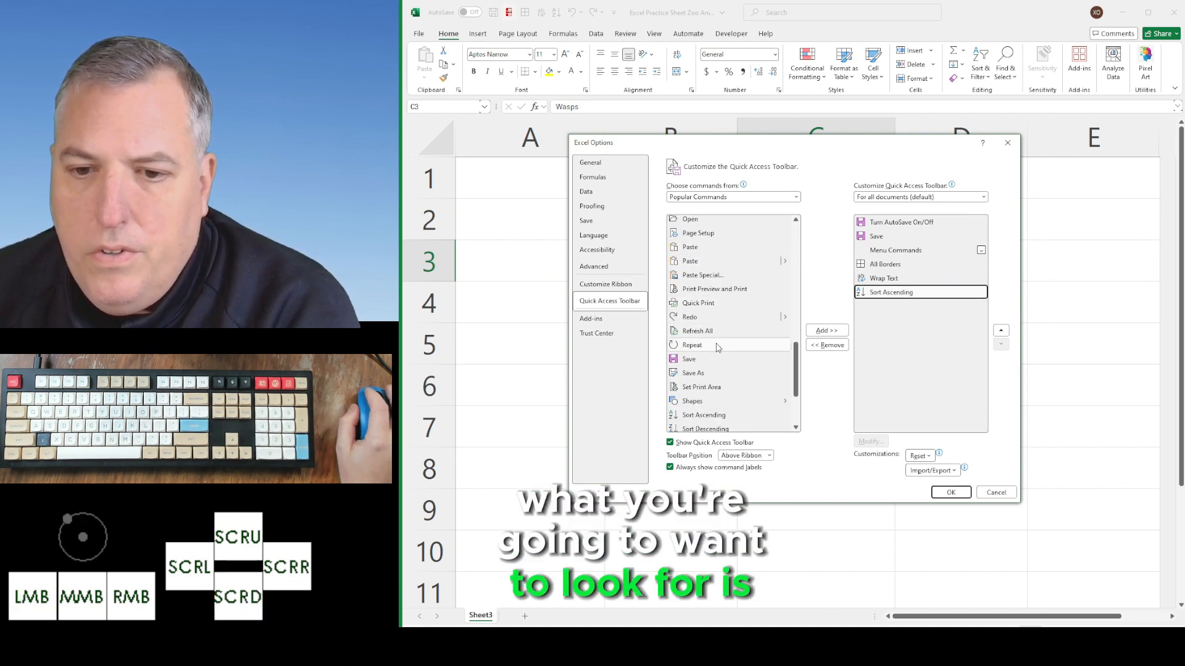
double_click(716, 317)
scroll(728, 363, "down", 3)
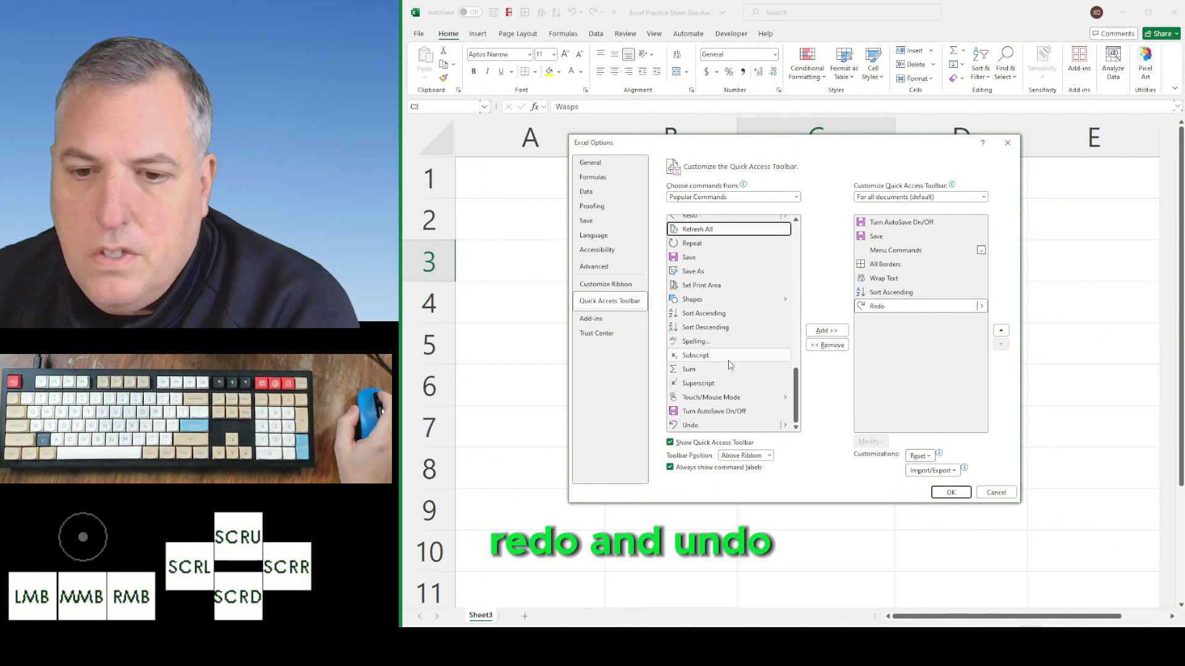
double_click(714, 428)
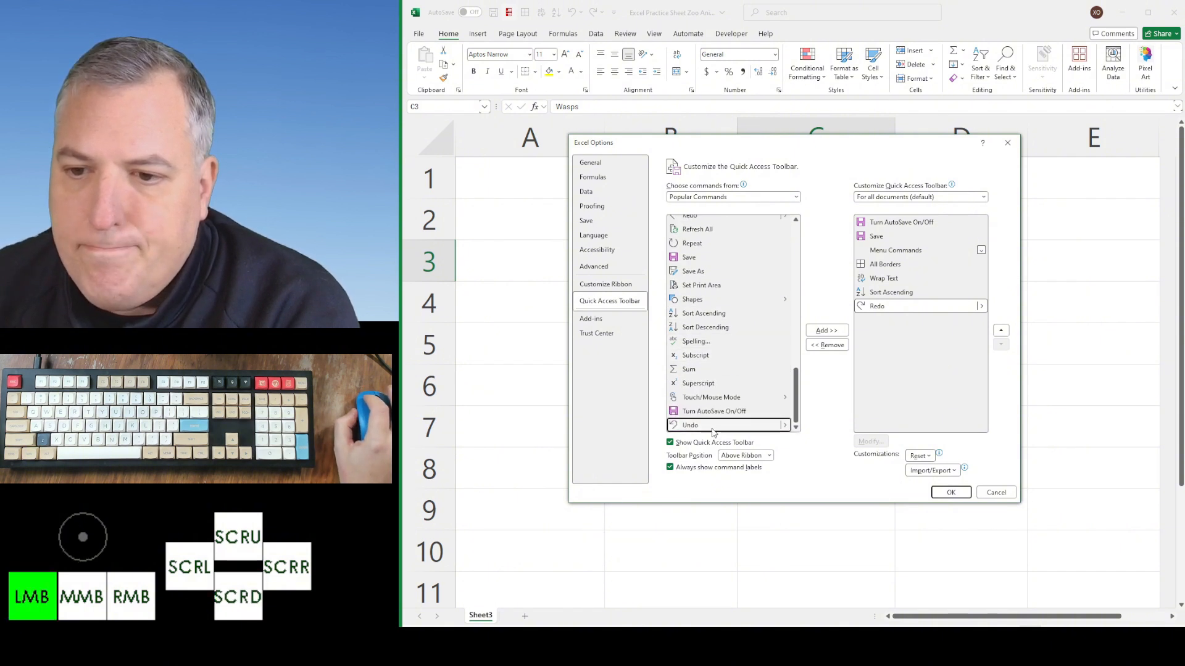
left_click(950, 493)
Show the Quick Access Toolbar below the ribbon, and move it back above the ribbon
right_click(451, 17)
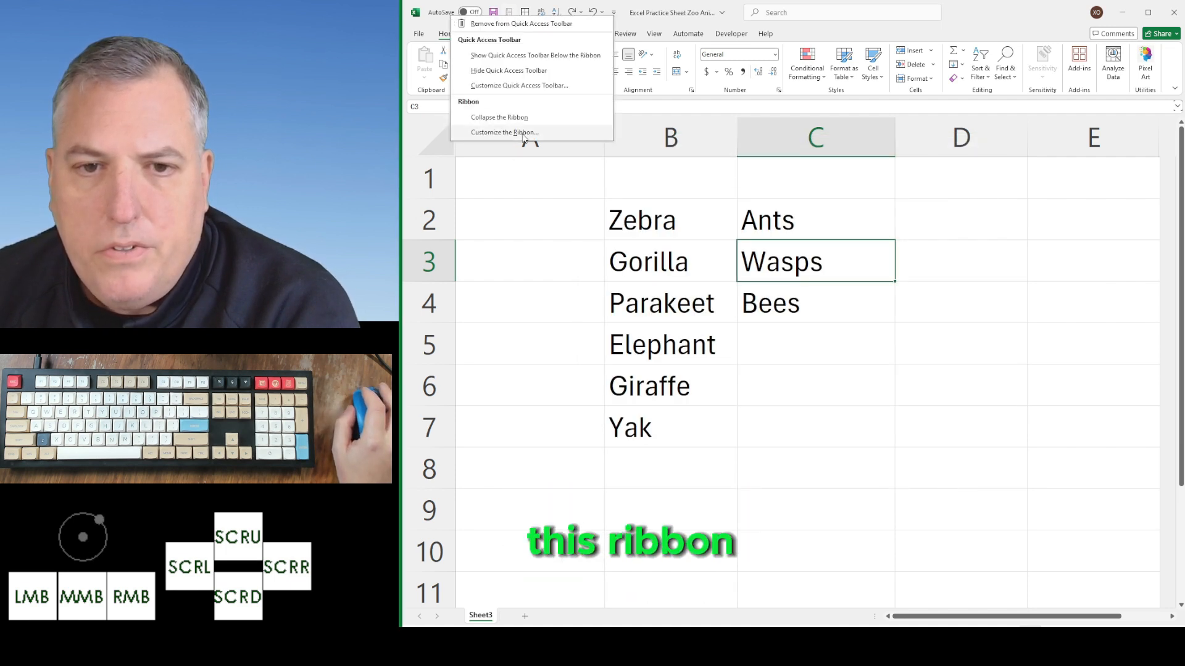
left_click(518, 55)
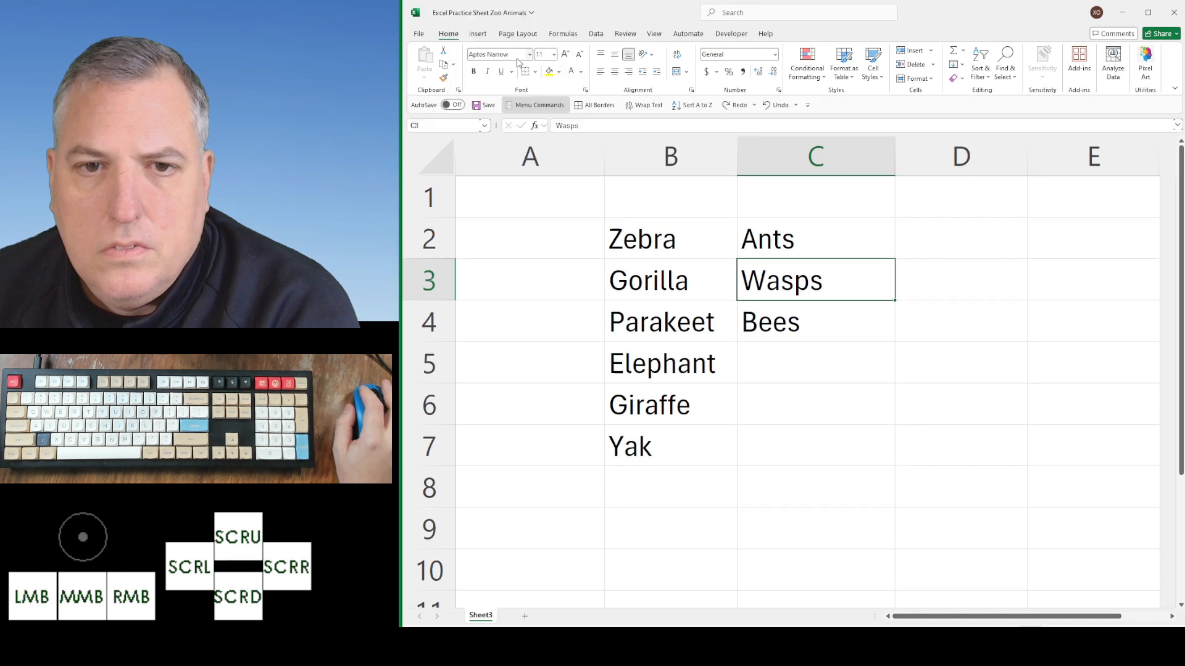
right_click(854, 109)
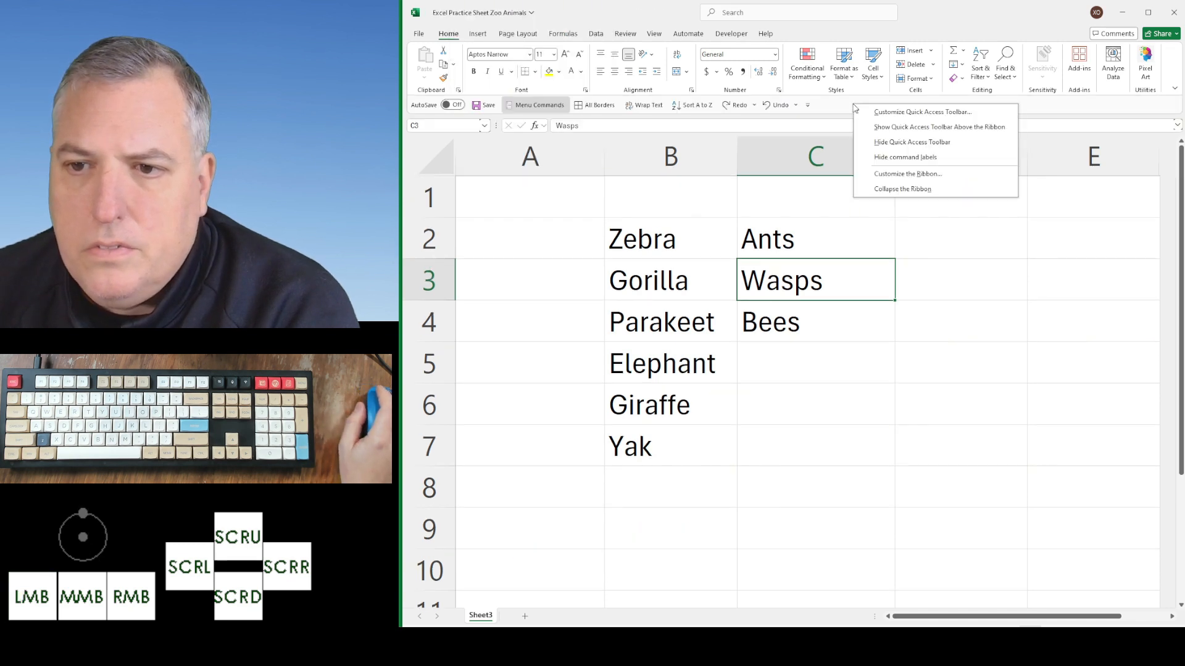
left_click(895, 127)
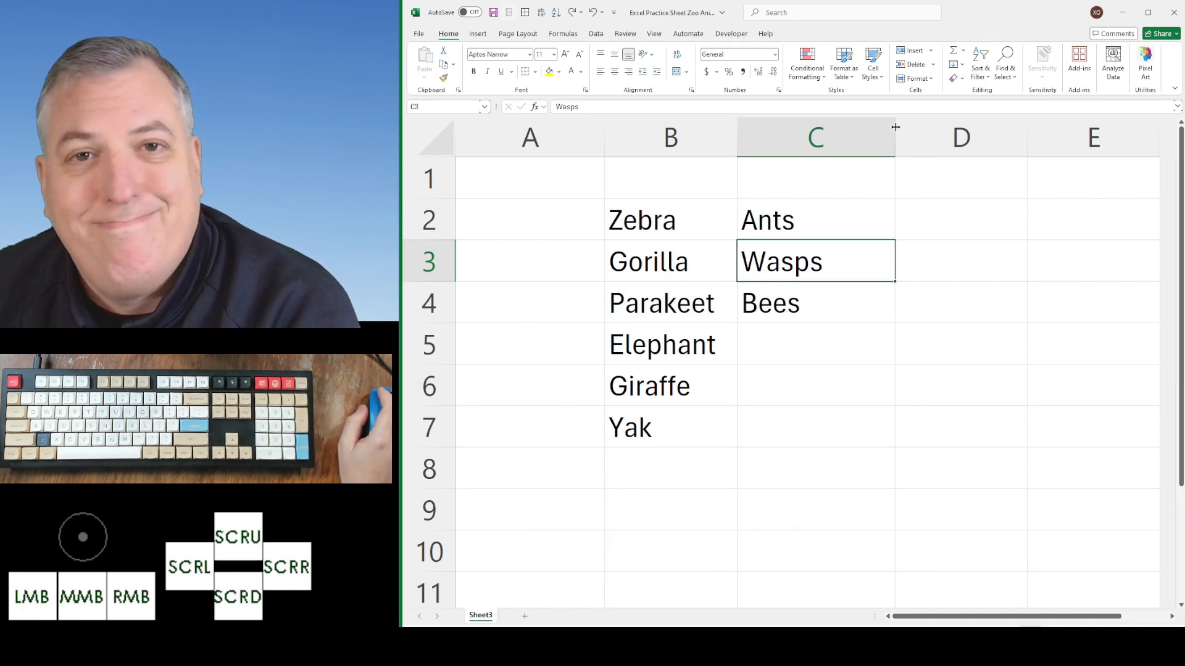
Clear the contents of cells B2 to C8, covering the animal and insect lists
left_click_drag(642, 219, 870, 494)
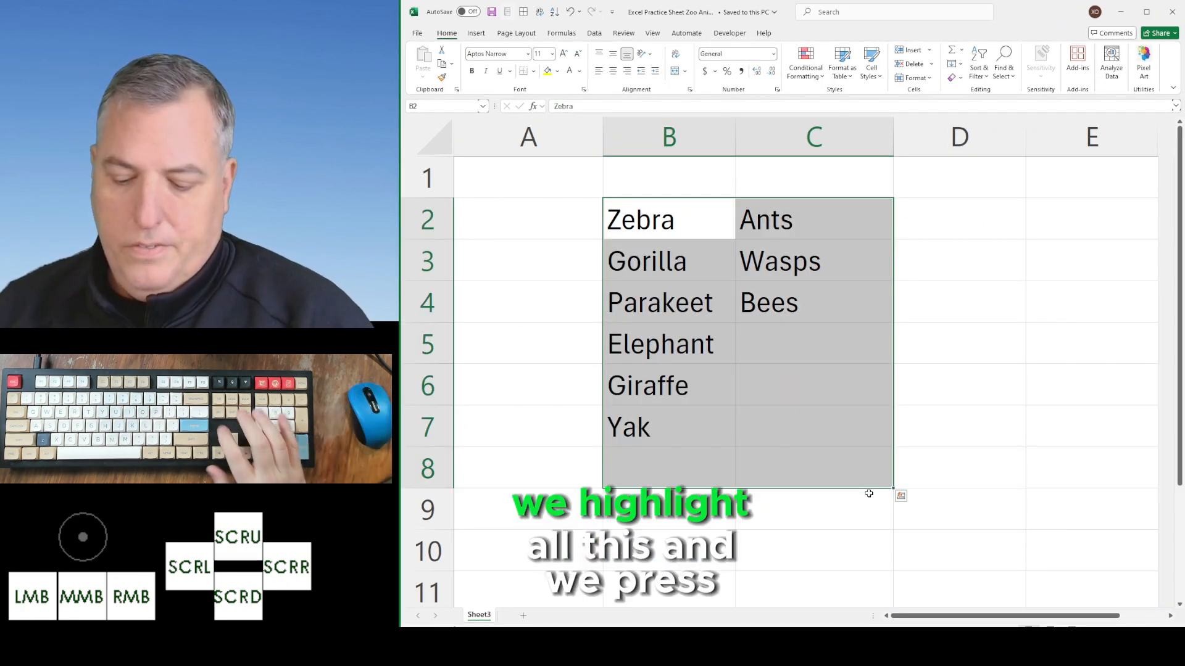
key("Delete")
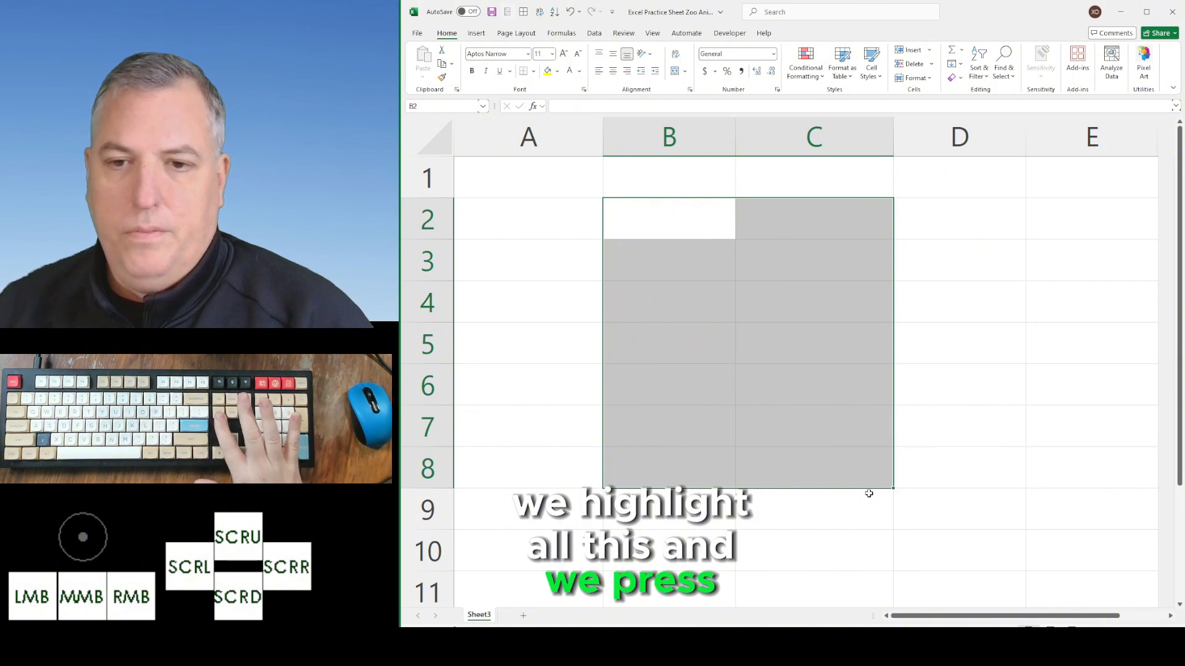
Undo the clearing of cells B2 to C8 to restore the animal and insect lists
key("Return")
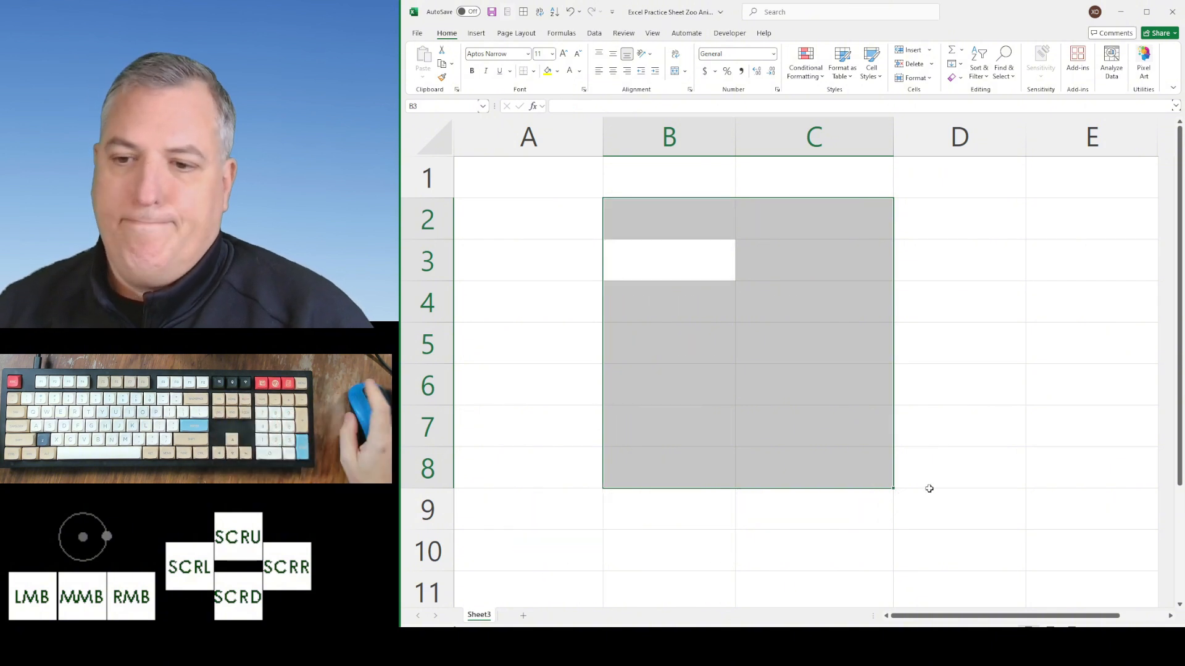
left_click(966, 410)
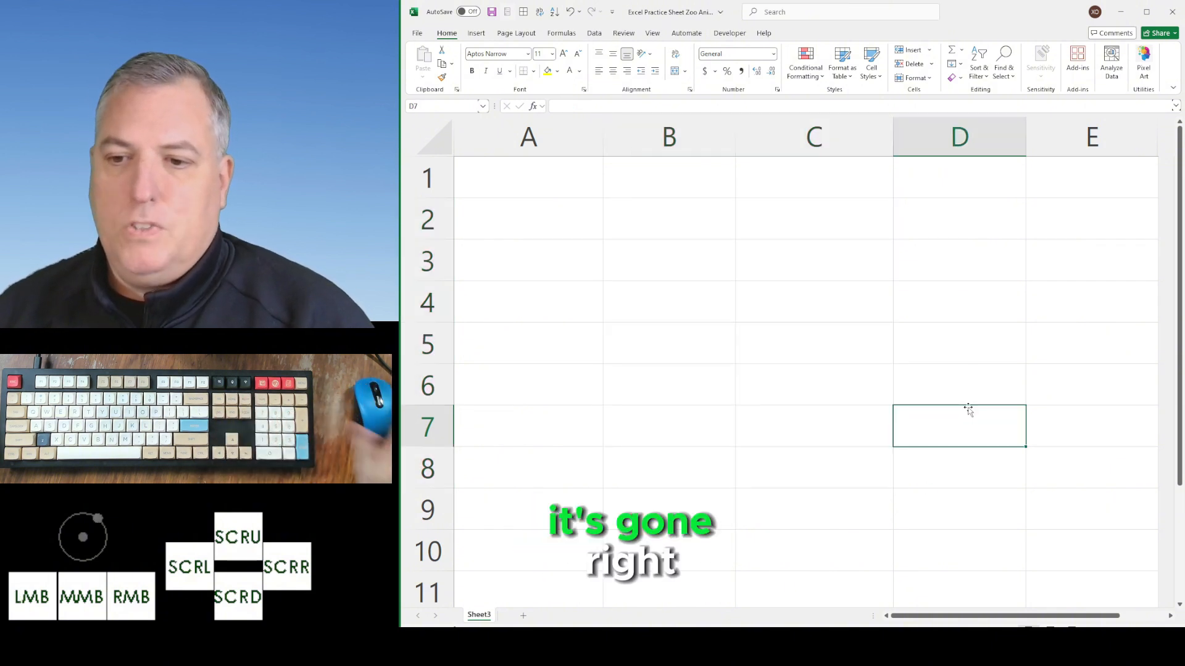
left_click(570, 14)
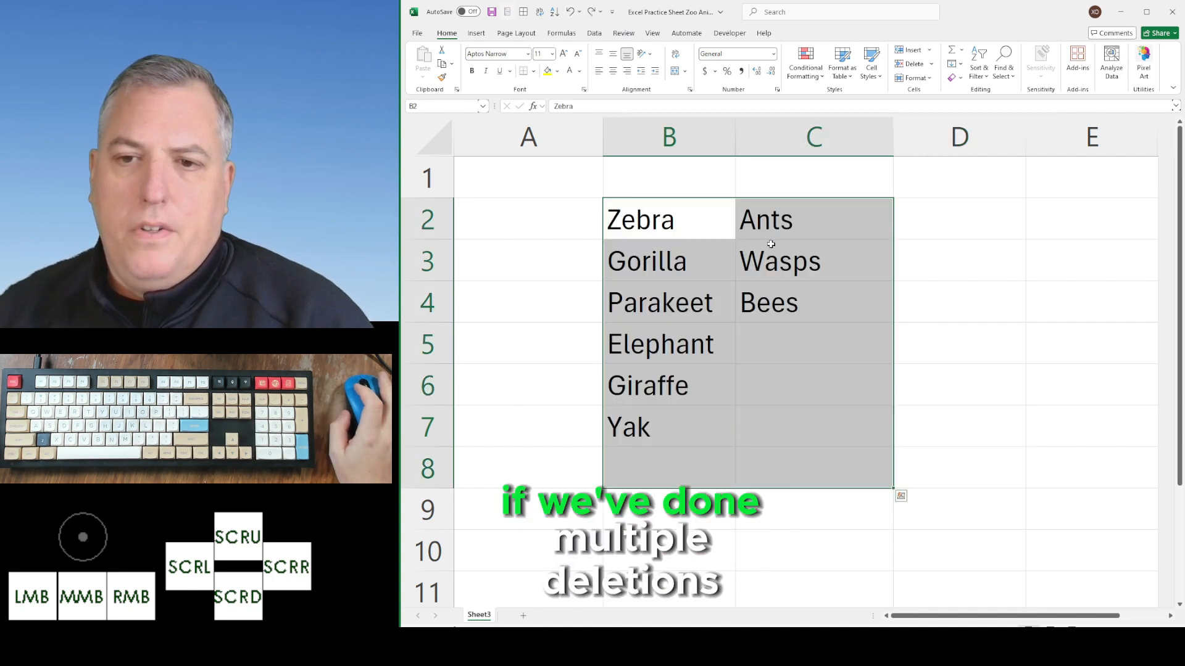
Clear Wasps from cell C3 and Elephant from cell B5, and undo both deletions
left_click(827, 264)
key("Delete")
key("Down")
key("Down")
key("Left")
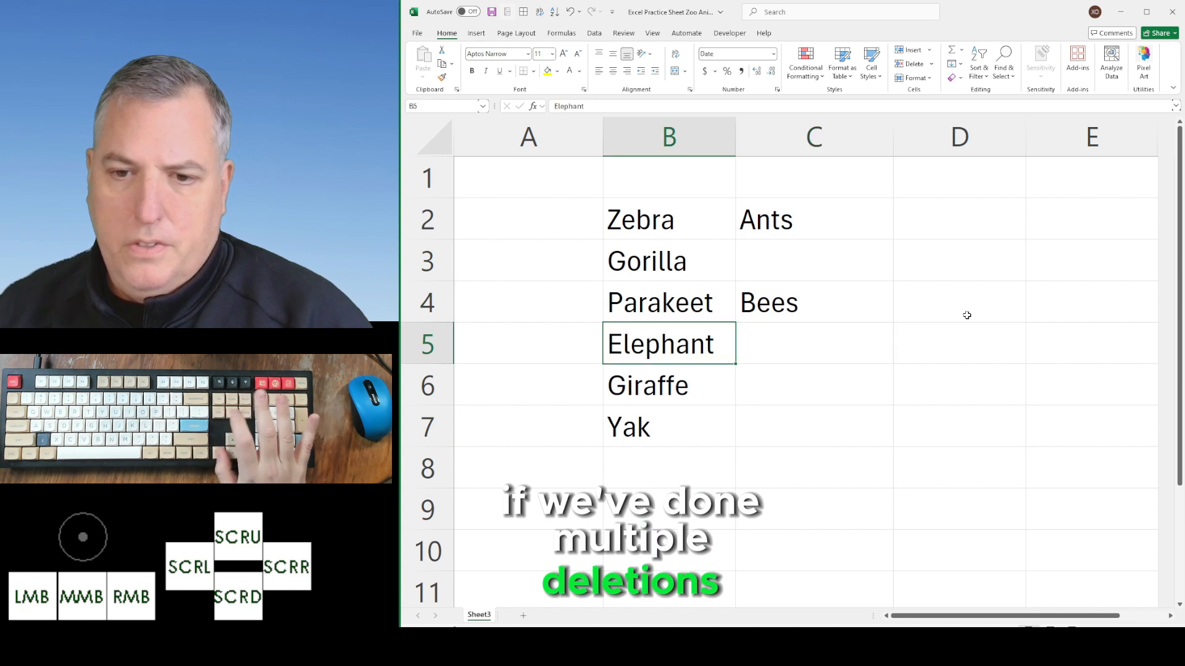
key("Delete")
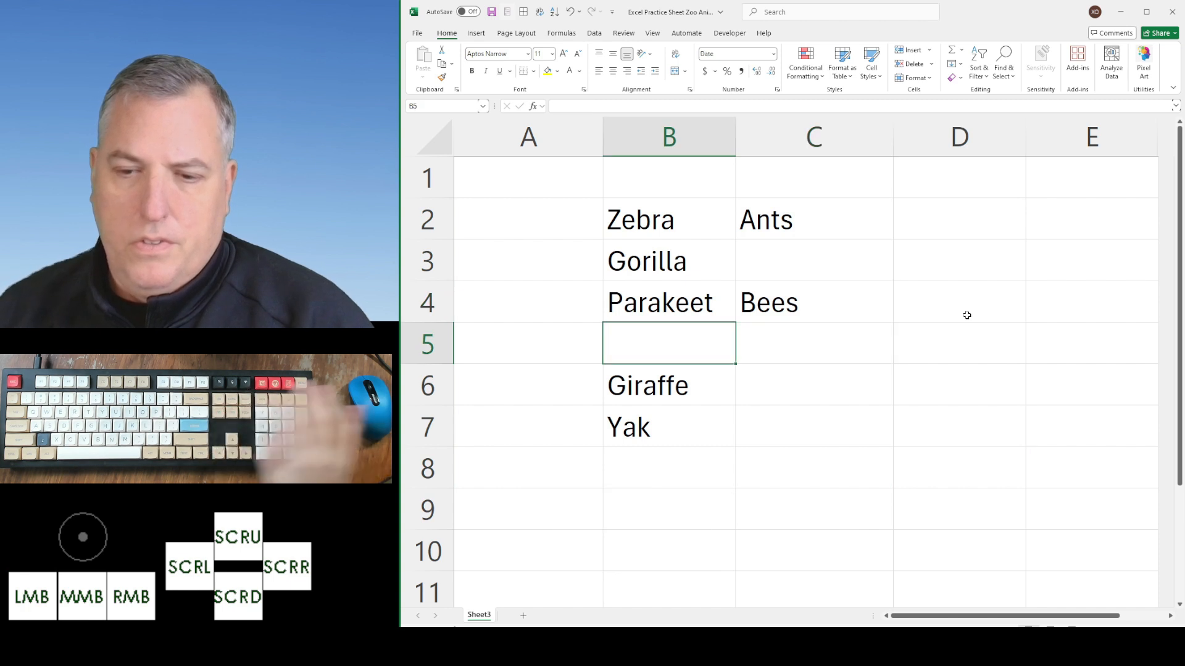
left_click(570, 15)
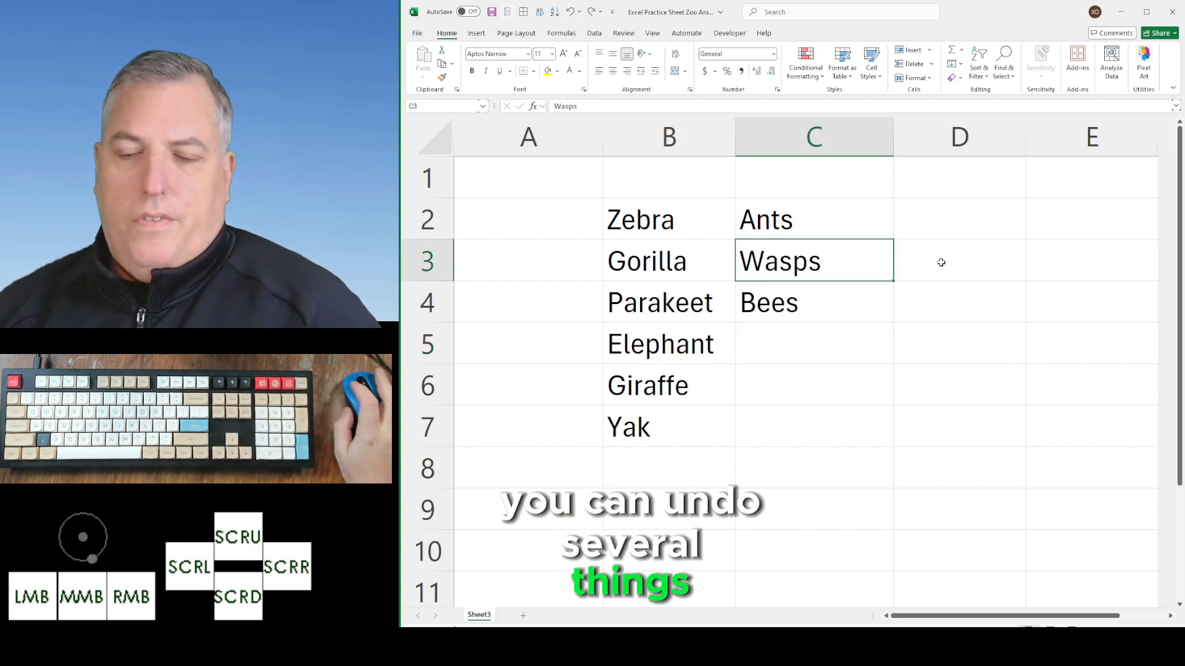
Delete the contents of C3 and B5 once more, and undo the two deletions one after the other
key("Delete")
key("Down")
key("Down")
key("Left")
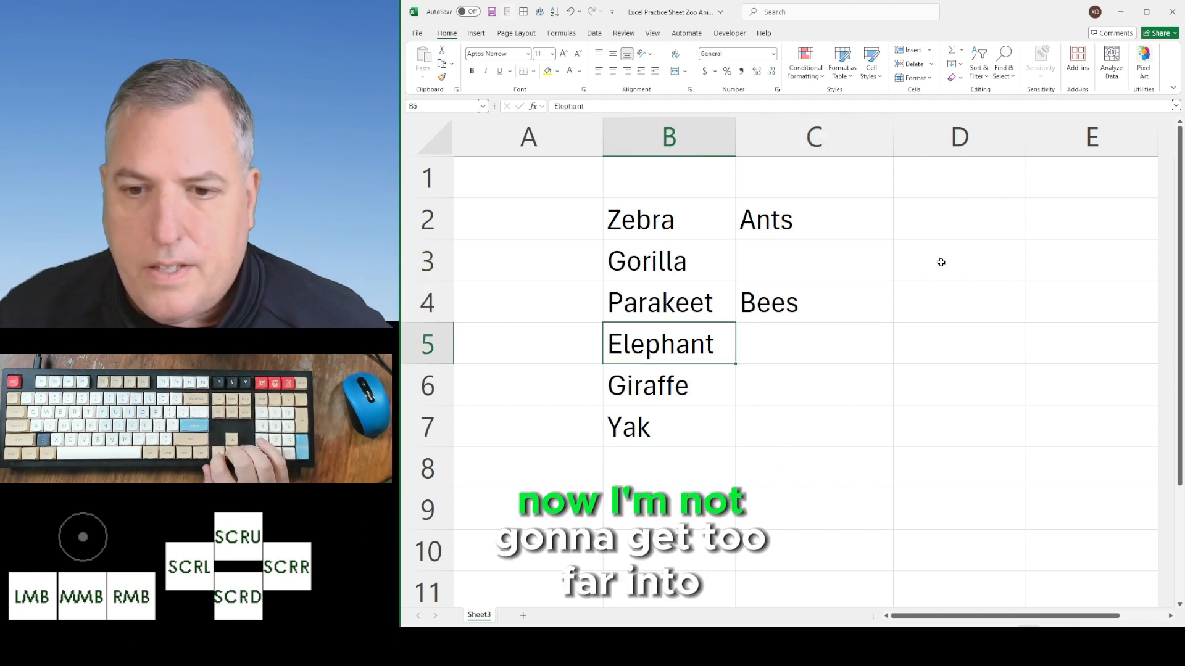
key("Delete")
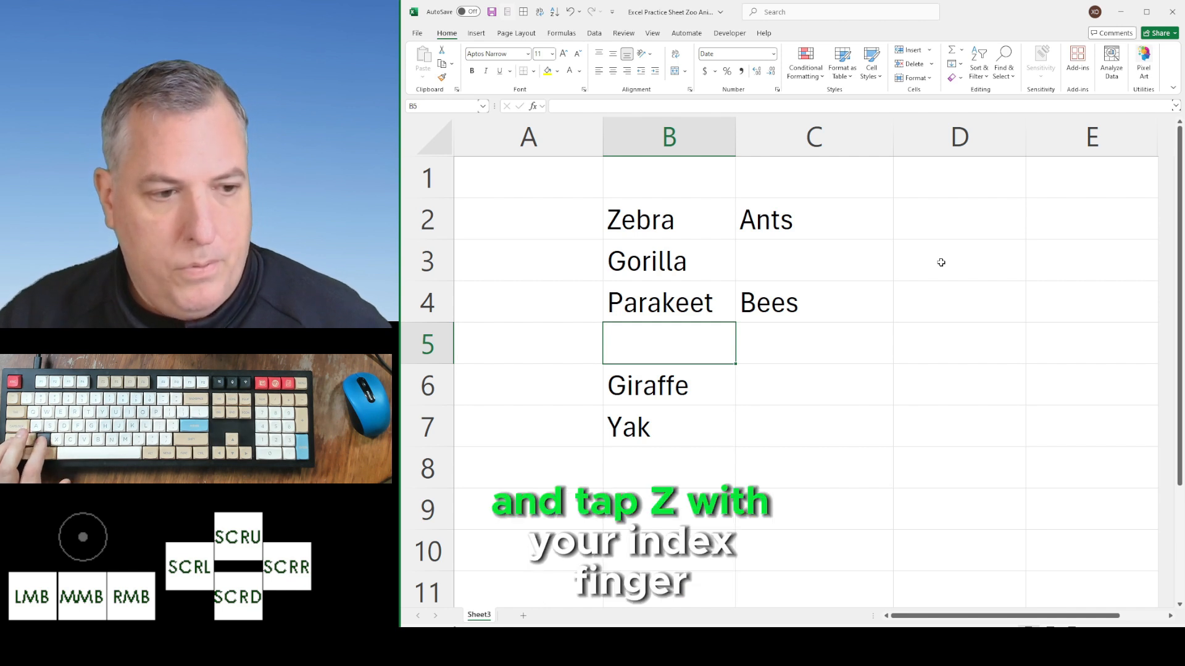
key("ctrl+z")
key("ctrl+z")
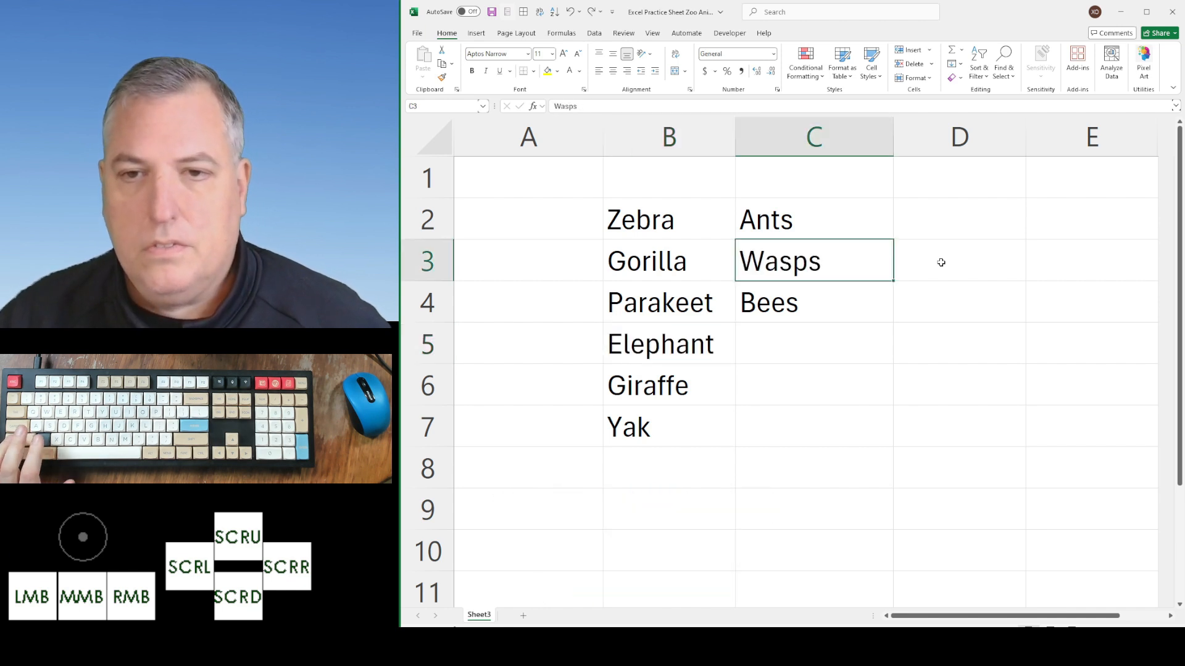